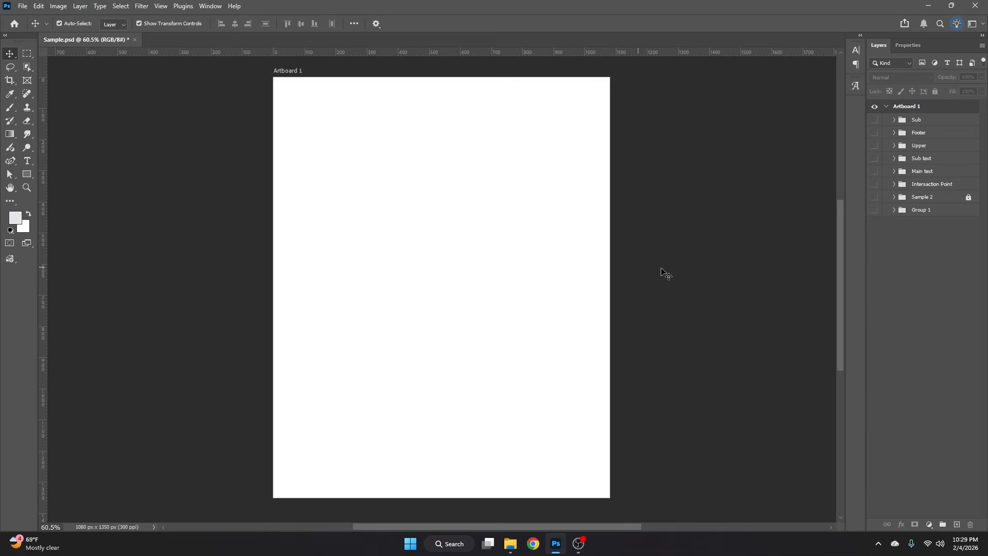
# - Add a canvas guide layout with 3 columns and 3 rows in cyan, clearing existing guides
pyautogui.click(161, 7)
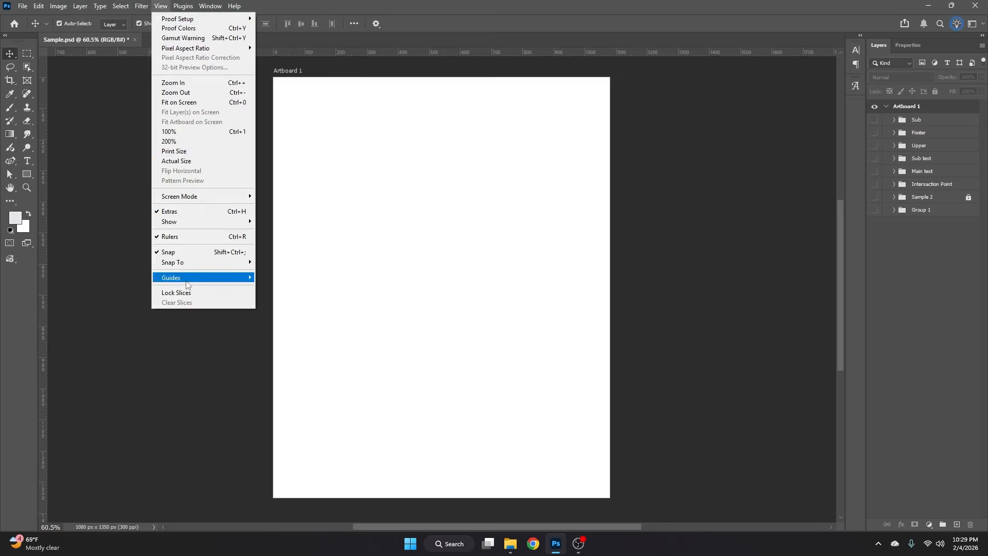
pyautogui.moveTo(190, 278)
pyautogui.click(291, 347)
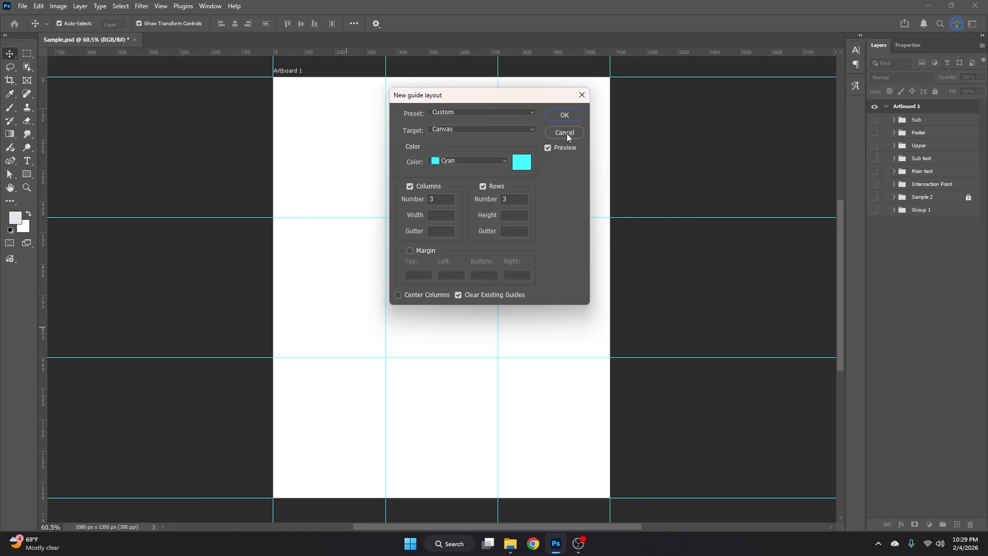
pyautogui.click(564, 116)
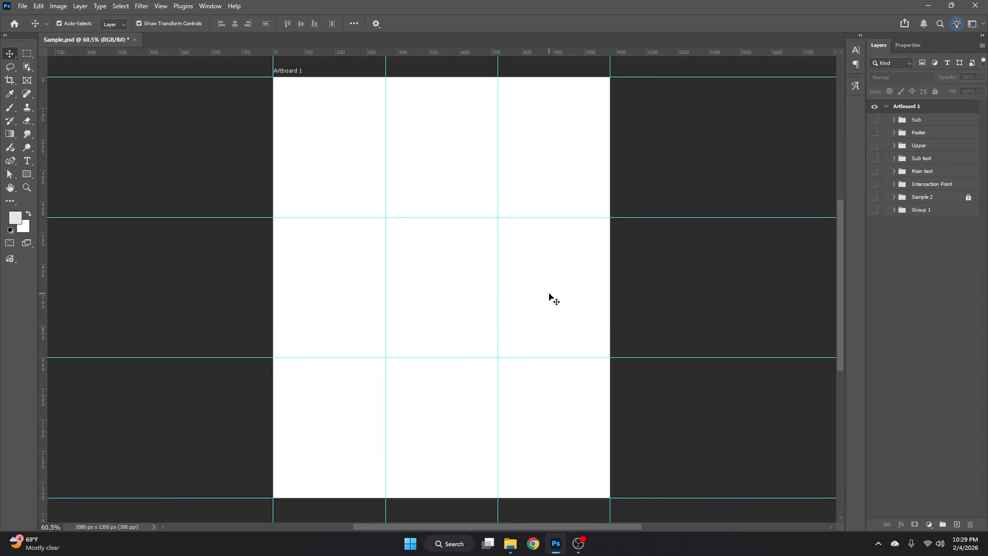
# - Show the Intersaction Point group to mark where the guides cross, and inspect the markers up close
pyautogui.click(875, 185)
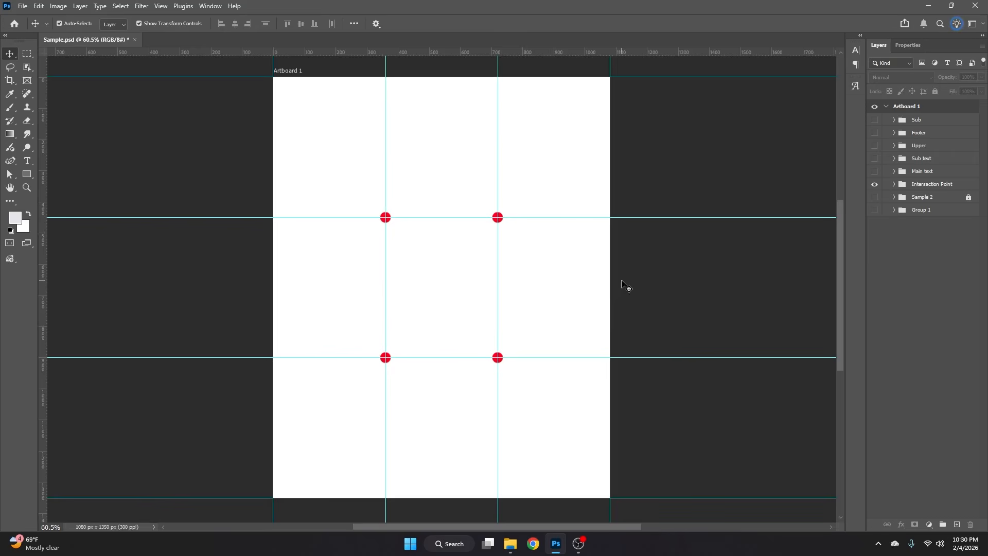
pyautogui.scroll(1, 505, 256)
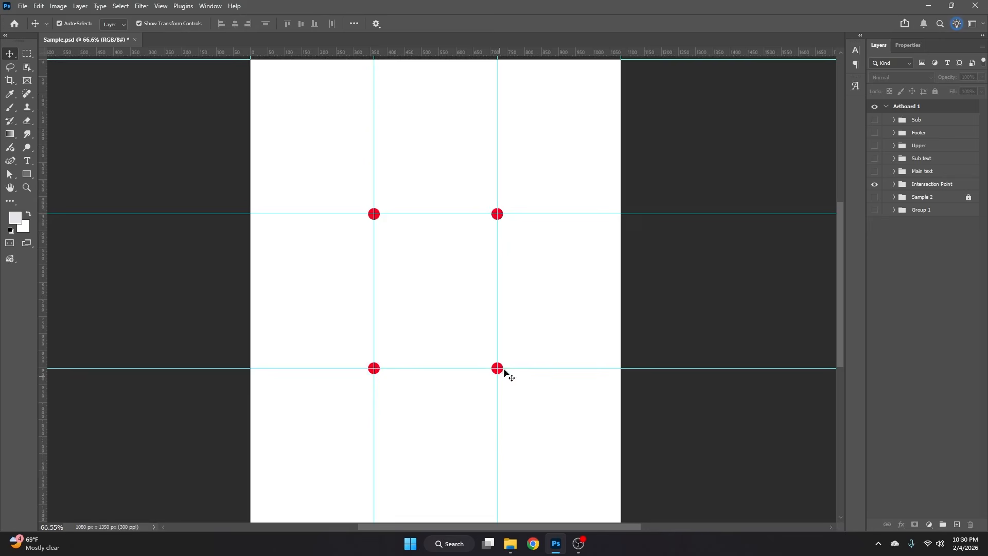
pyautogui.scroll(-1, 482, 285)
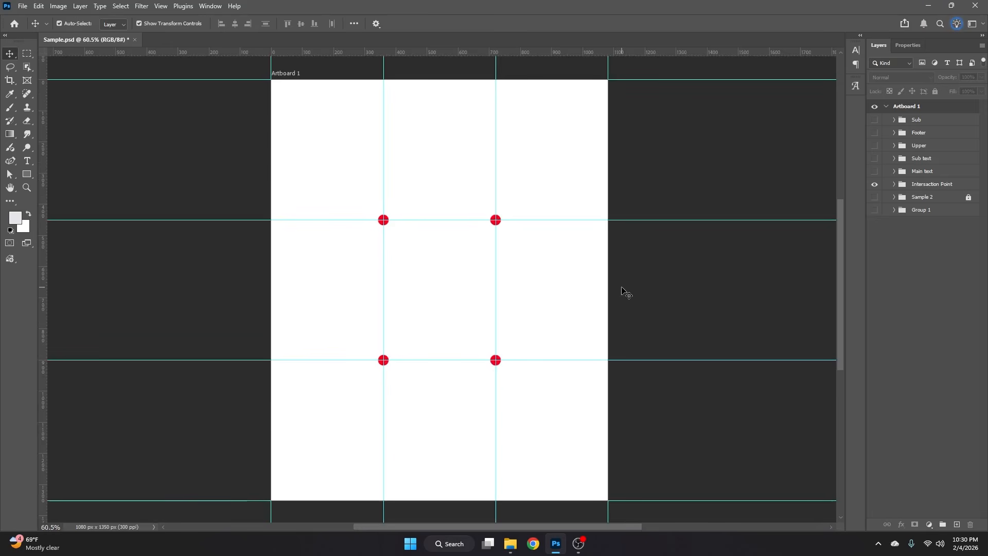
# - Show the Group 1 artwork beneath the guides, toggling it off and on to compare it with the bare grid
pyautogui.click(875, 210)
pyautogui.click(888, 210)
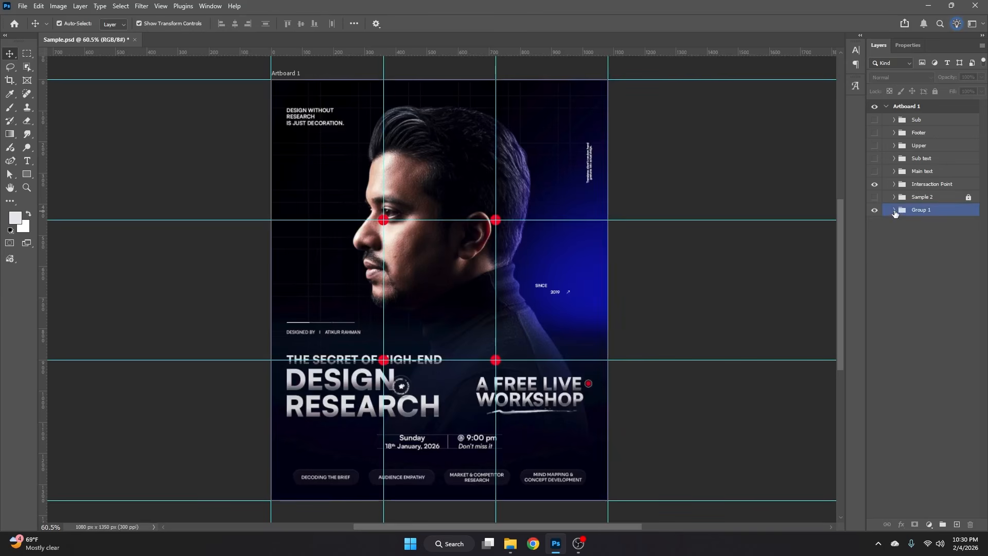
pyautogui.click(327, 302)
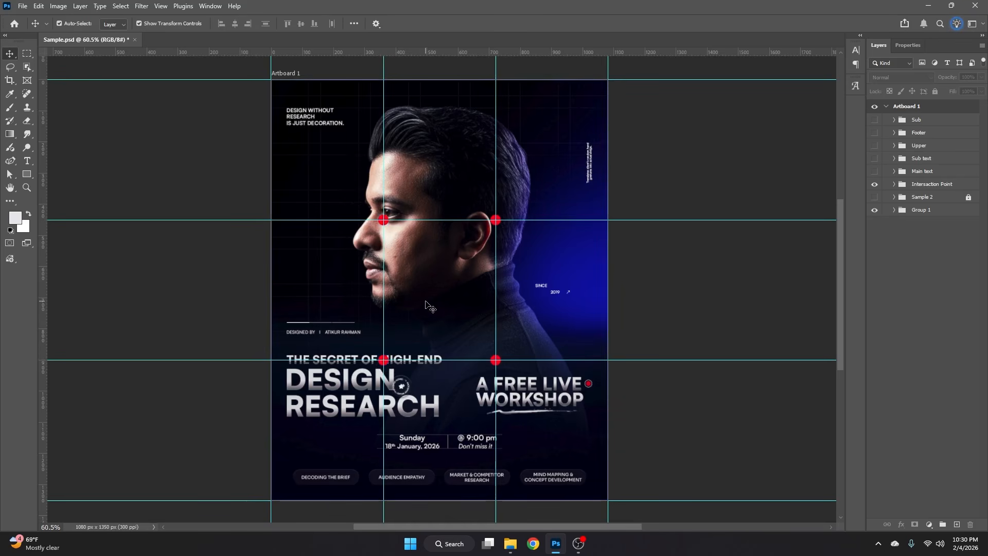
pyautogui.click(875, 209)
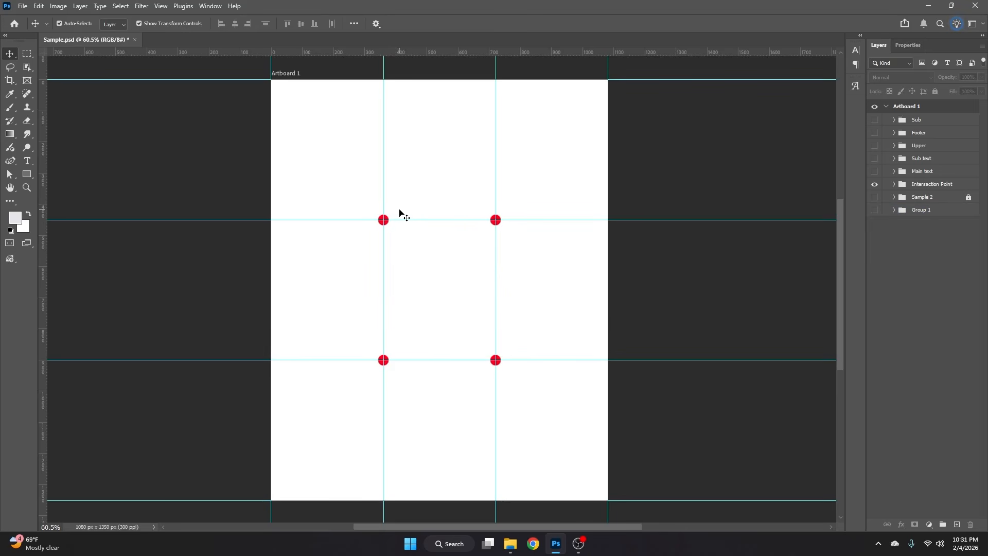
pyautogui.click(875, 210)
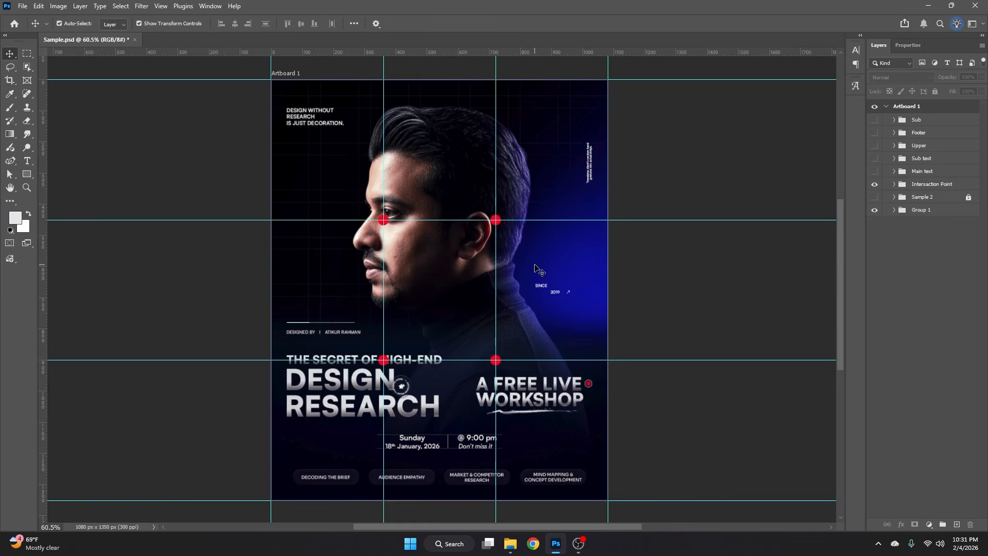
# - Expand Group 1 and hide the My Style, Fashion Poster Old, Duce and SportPoster layers one after another
pyautogui.click(894, 210)
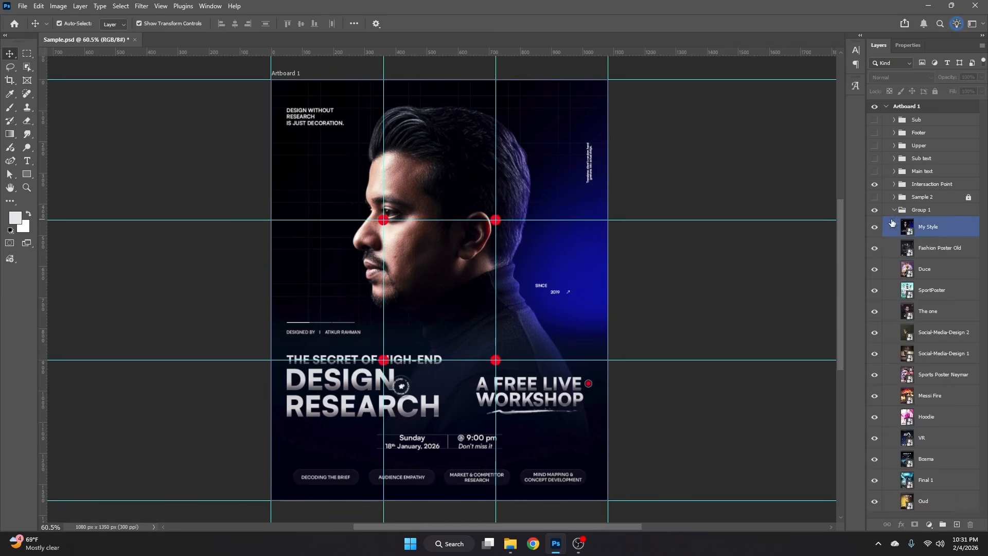
pyautogui.click(876, 227)
pyautogui.click(436, 241)
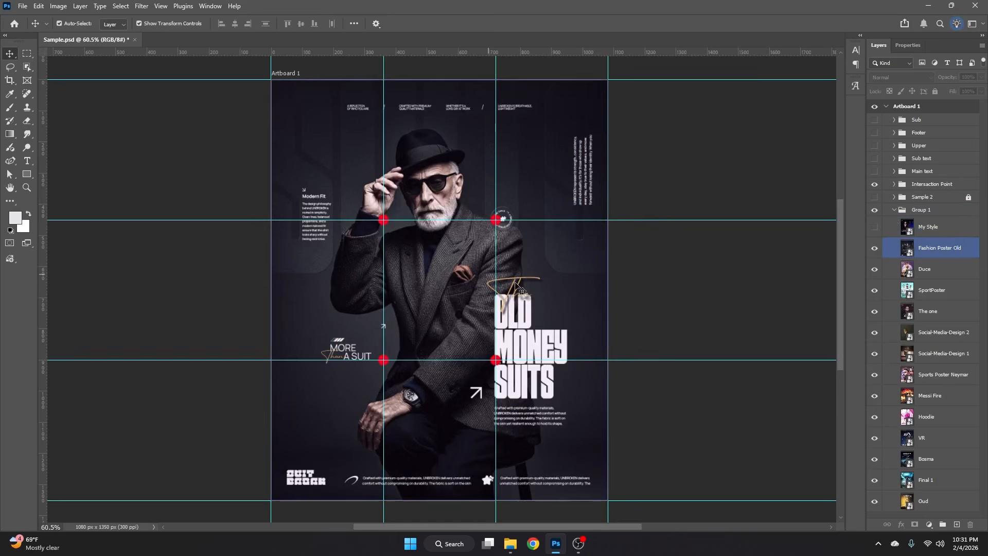
pyautogui.click(875, 249)
pyautogui.click(876, 269)
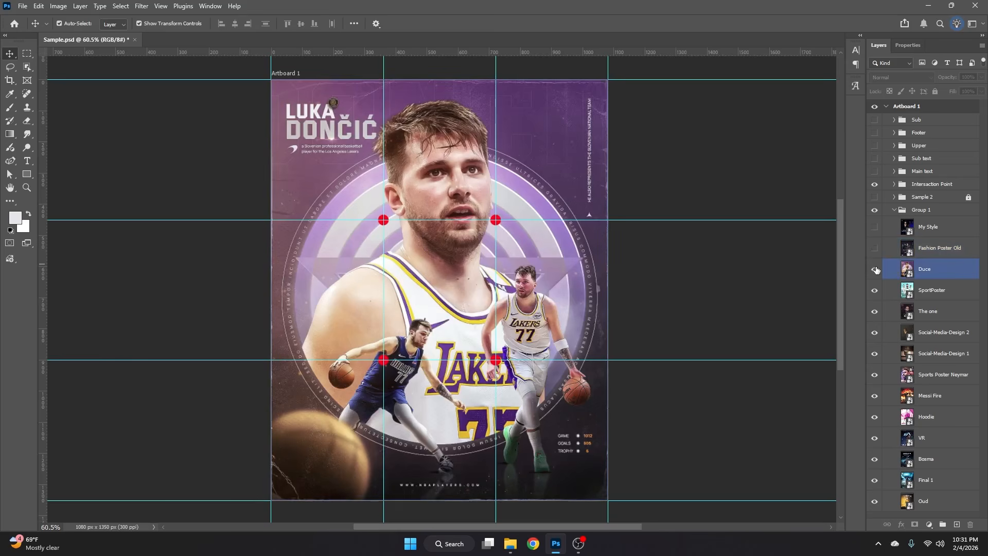
pyautogui.click(876, 269)
pyautogui.click(875, 290)
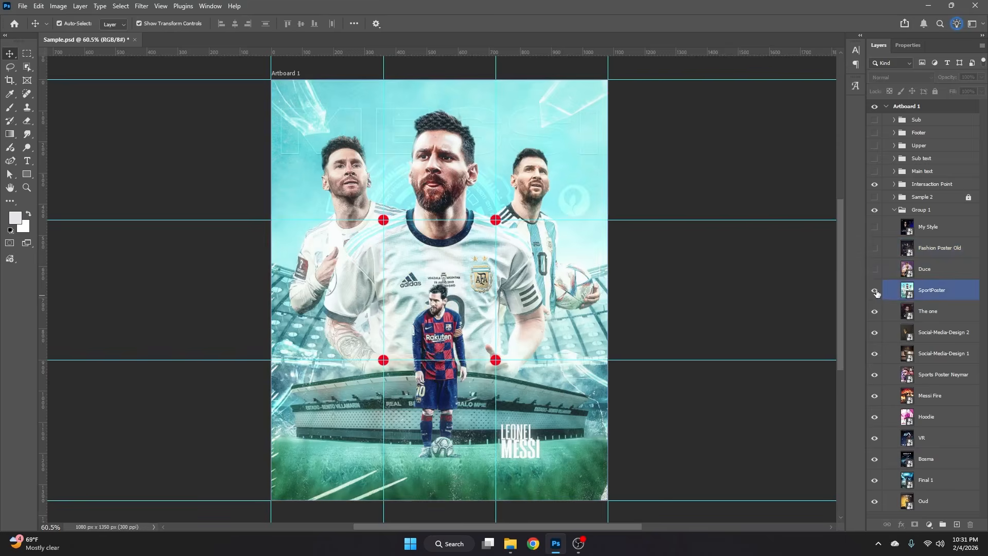
# - Hide The one, Social-Media-Design 2 and Social-Media-Design 1 layers in turn, checking each design against the guides
pyautogui.click(875, 312)
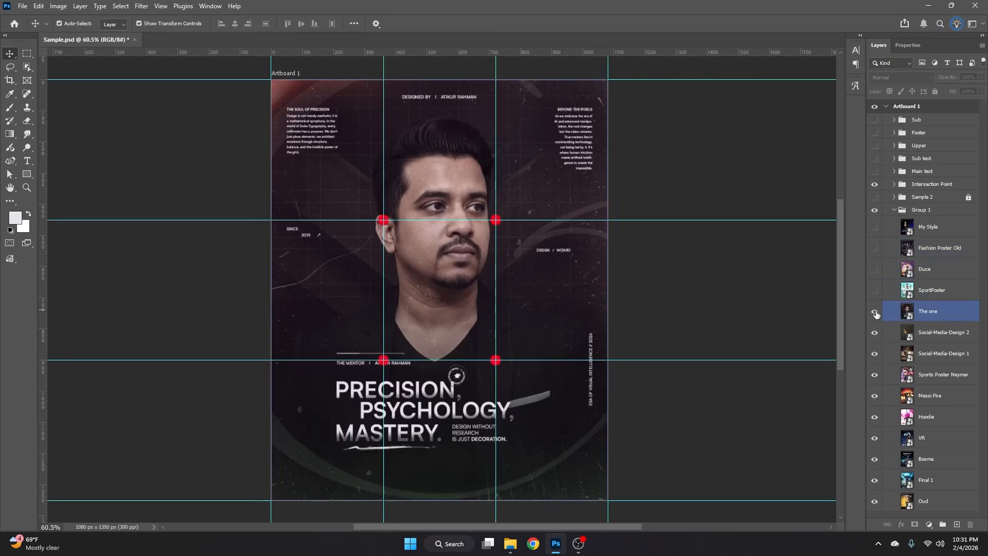
pyautogui.click(876, 312)
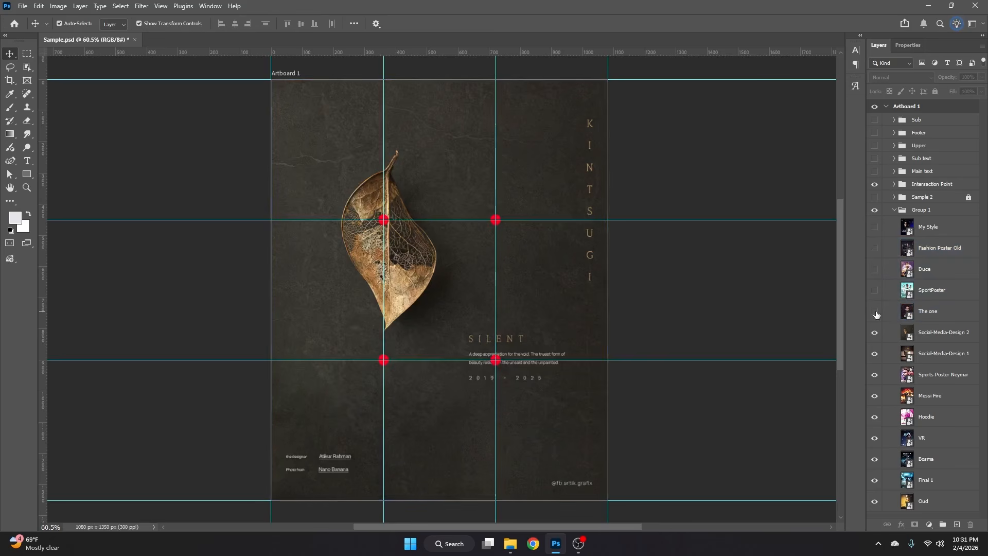
pyautogui.click(491, 229)
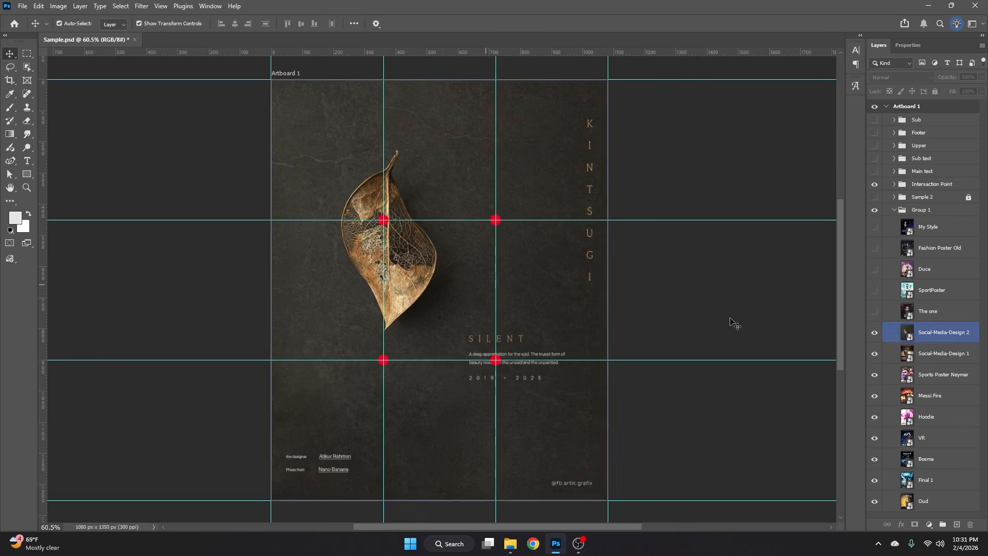
pyautogui.click(874, 333)
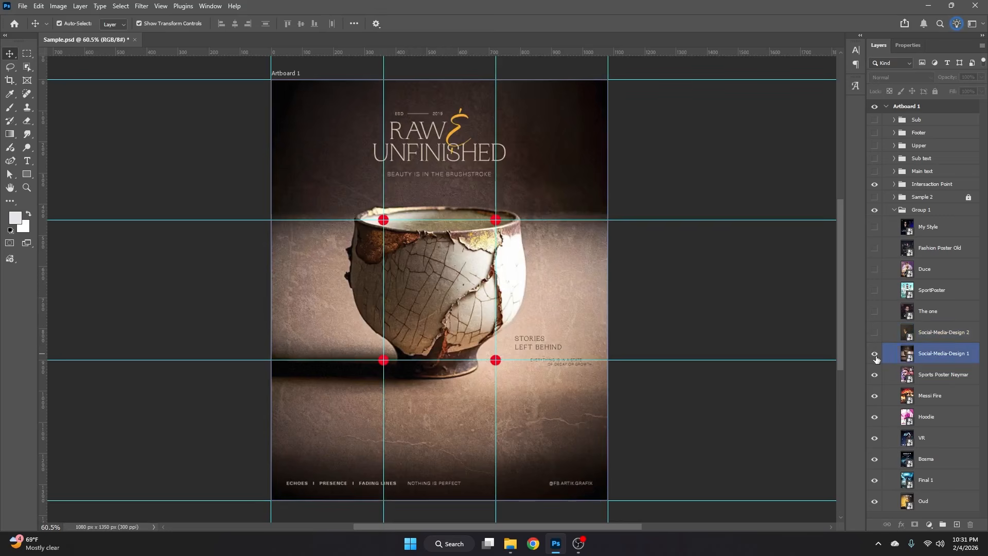
pyautogui.click(875, 354)
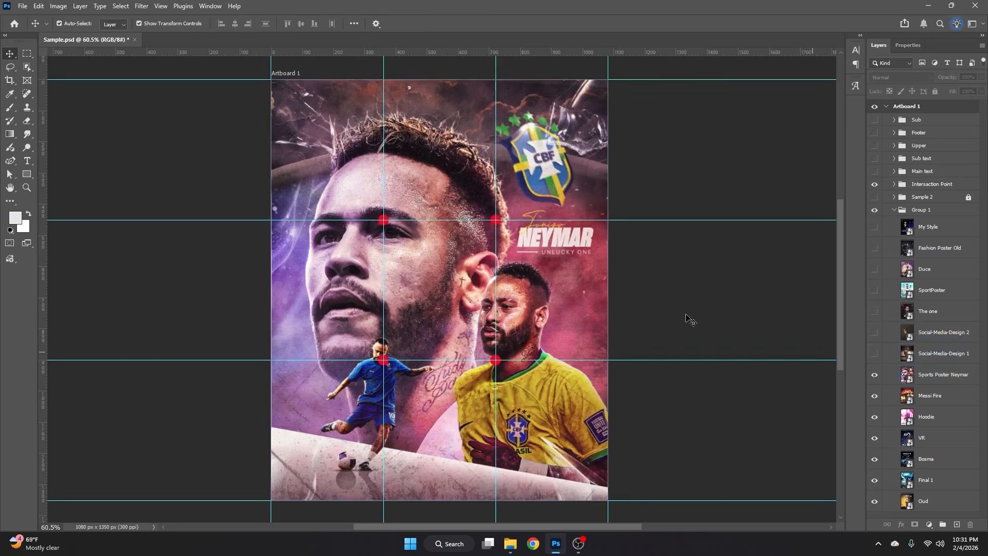
# - Check the Neymar poster against the intersection points, and hide the Sports Poster Neymar, Messi Fire and Hoodie layers
pyautogui.click(383, 206)
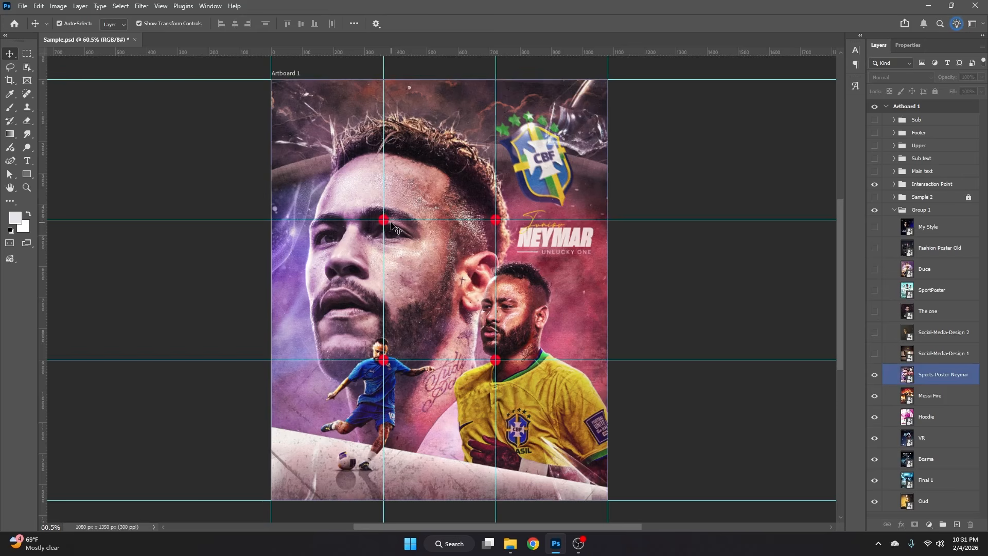
pyautogui.click(386, 361)
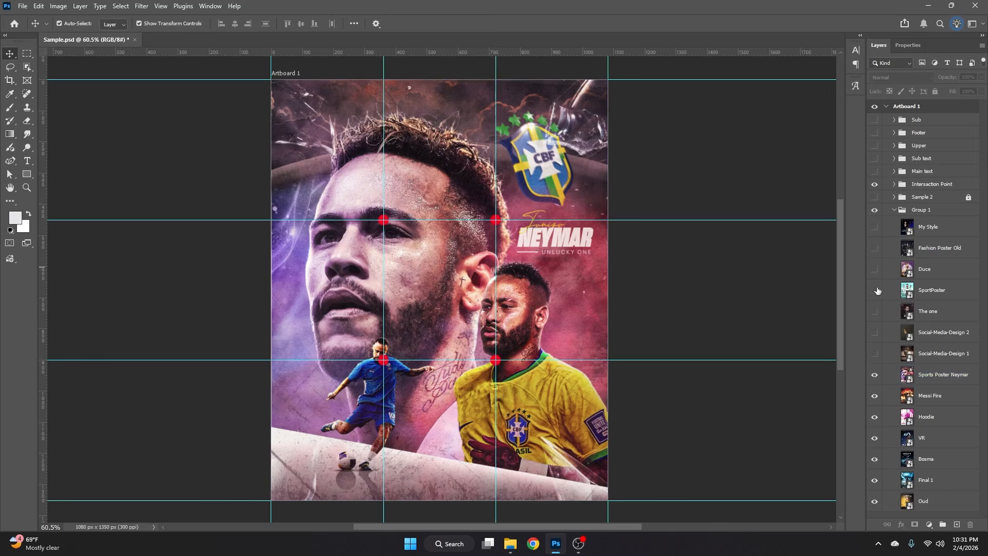
pyautogui.click(887, 375)
pyautogui.click(875, 375)
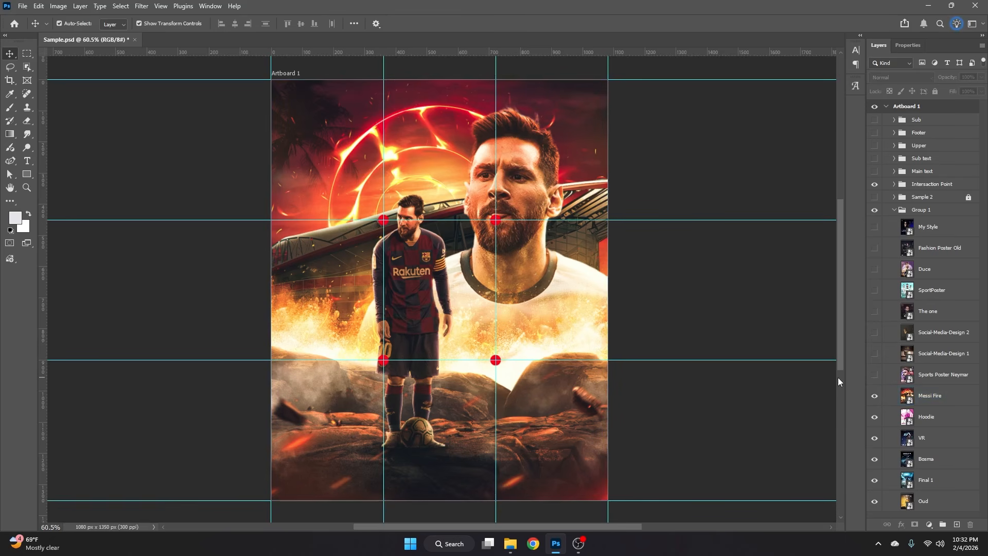
pyautogui.click(875, 396)
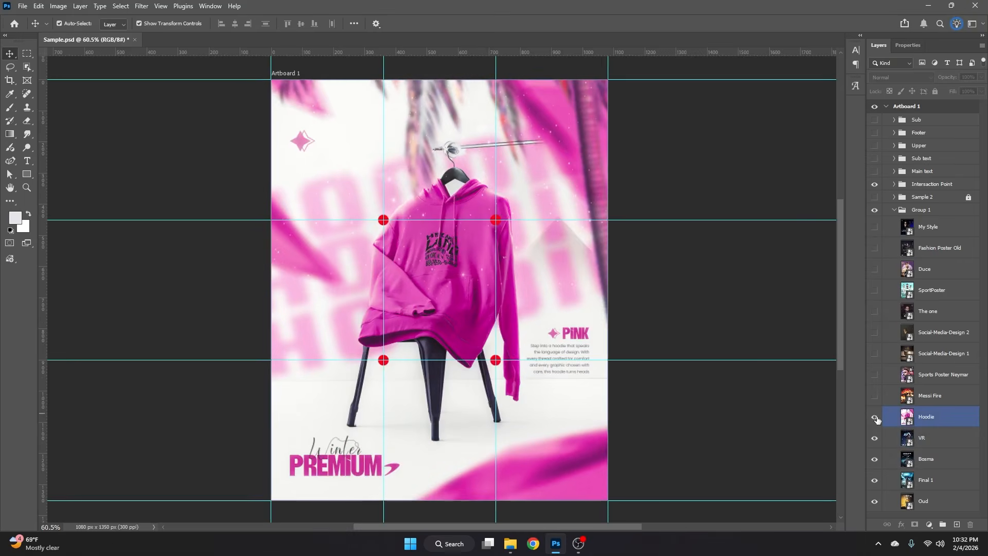
pyautogui.click(876, 418)
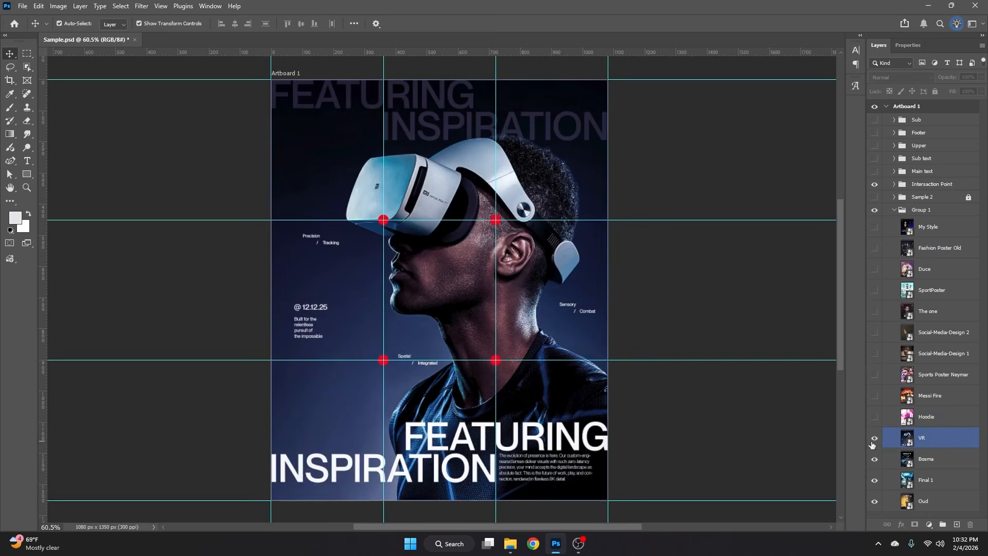
# - Compare the Bosma, VR and Fashion Poster Old designs against the grid by toggling layer visibility, leaving VR on display
pyautogui.click(875, 438)
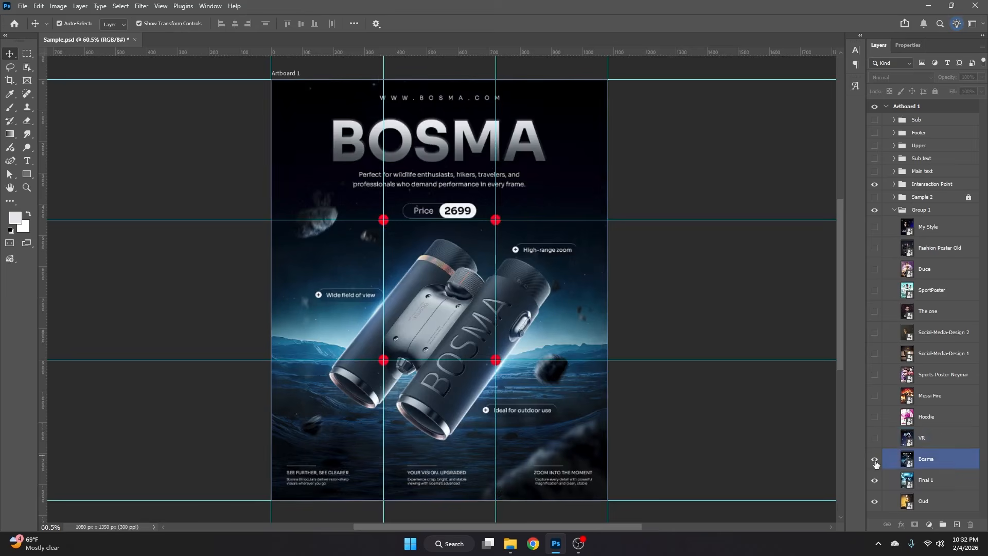
pyautogui.click(874, 438)
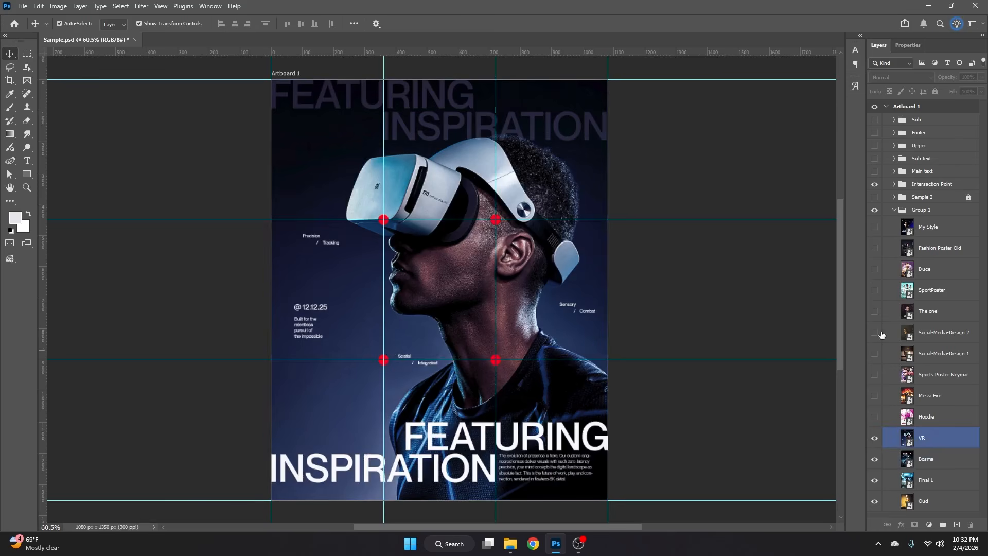
pyautogui.click(875, 249)
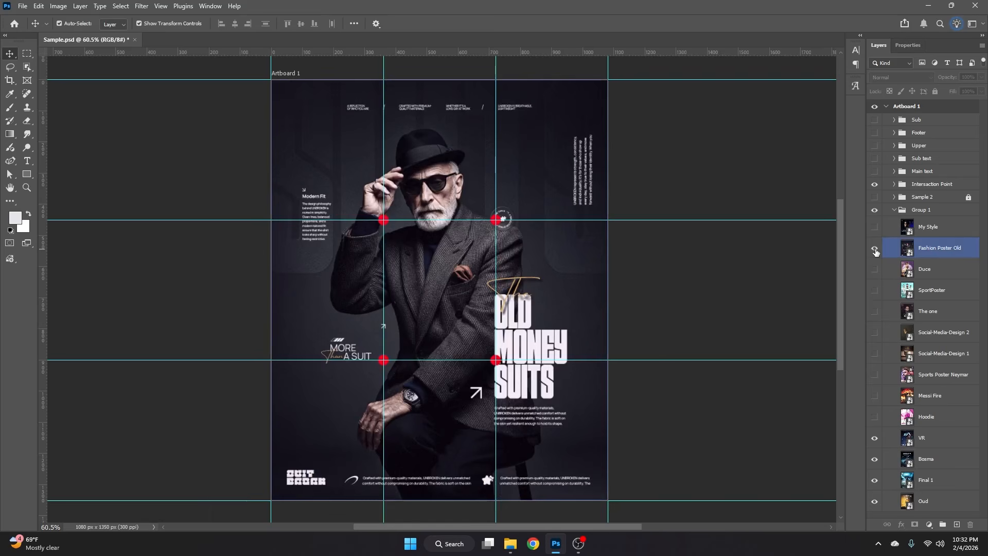
pyautogui.click(875, 249)
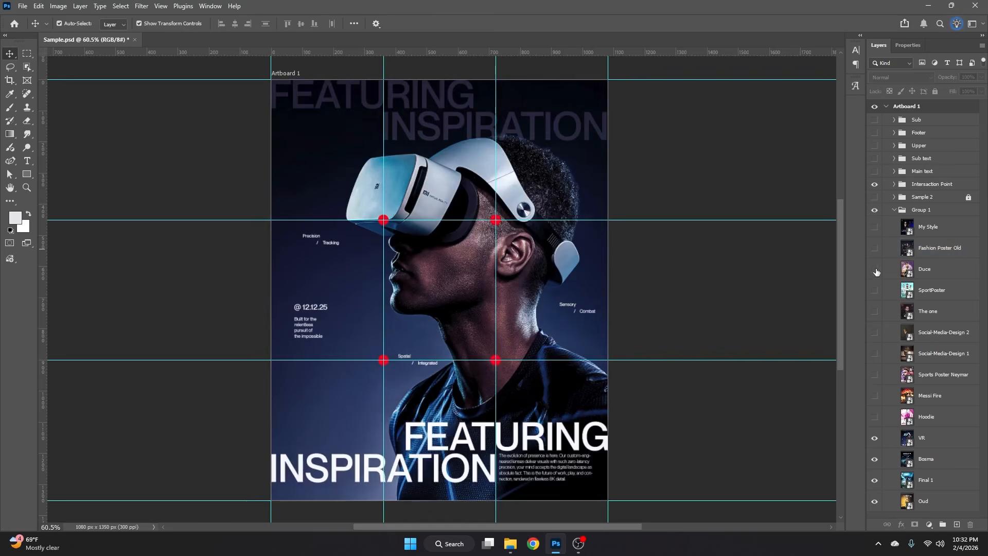
# - Examine the Duce and SportPoster designs against the grid again, hiding each layer after viewing it
pyautogui.click(875, 269)
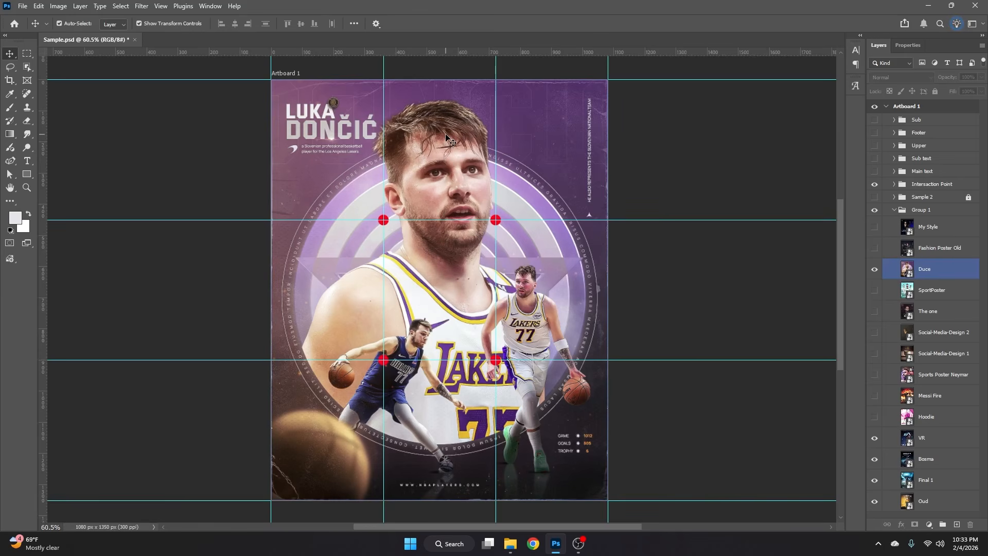
pyautogui.click(876, 270)
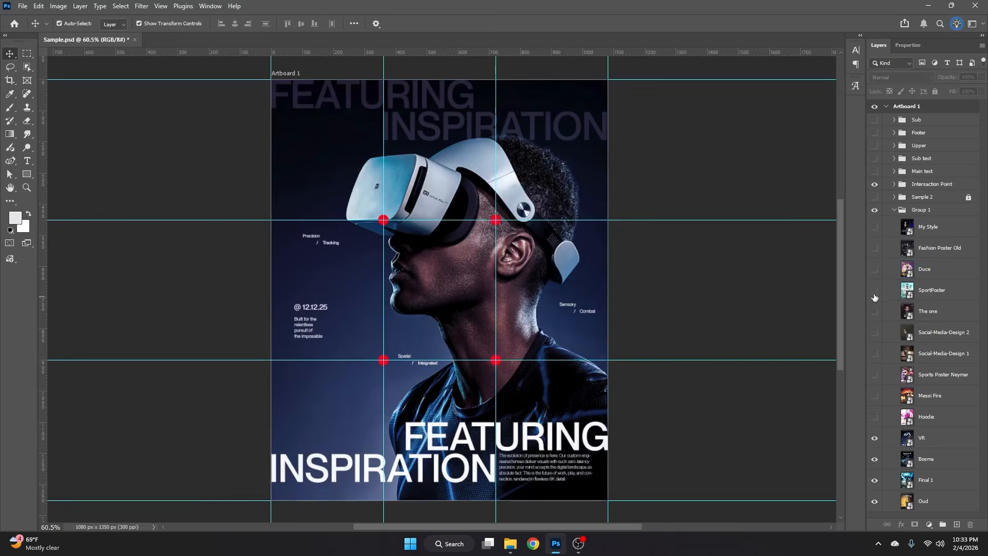
pyautogui.click(875, 292)
pyautogui.click(597, 239)
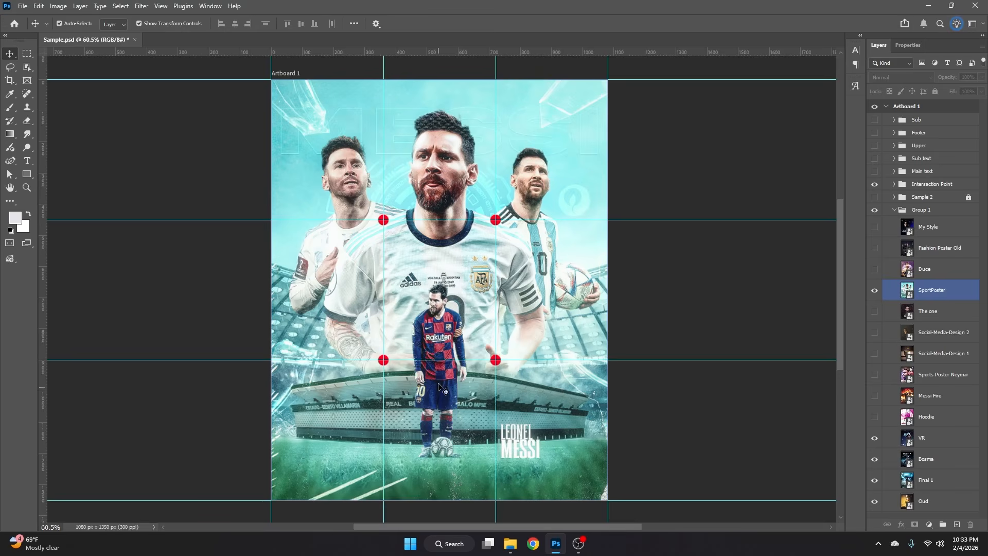
pyautogui.click(875, 290)
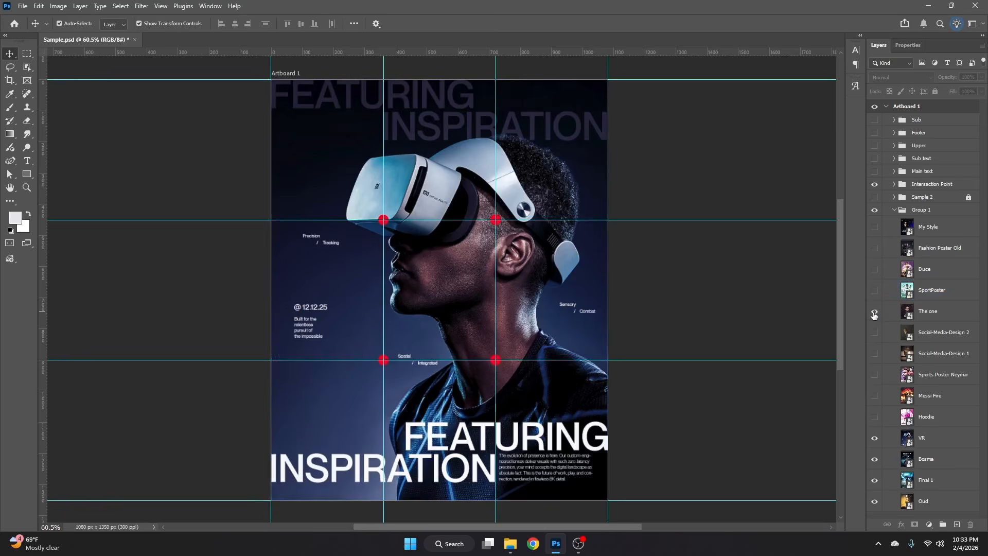
# - Show The one layer and select its artwork to examine the portrait and text against the intersection points
pyautogui.click(875, 311)
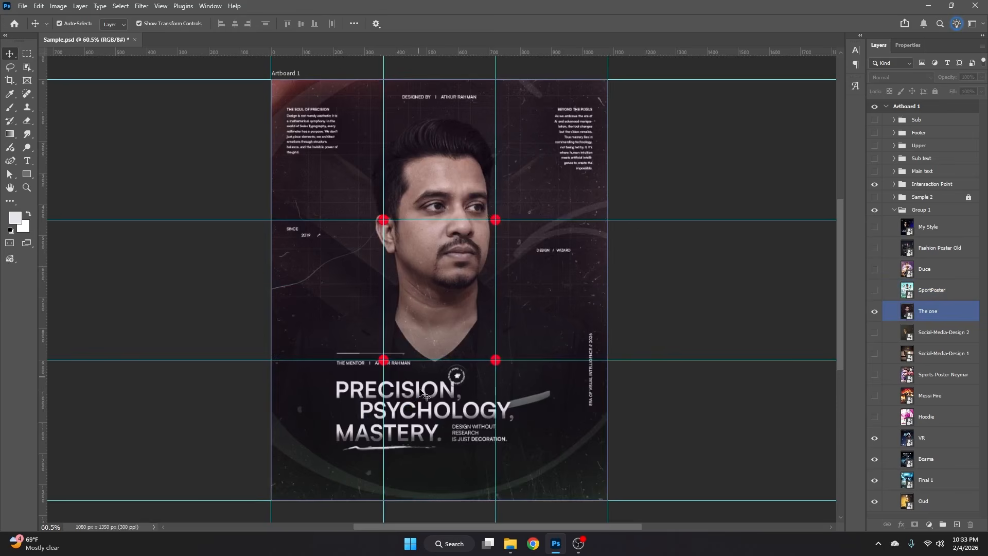
pyautogui.click(383, 219)
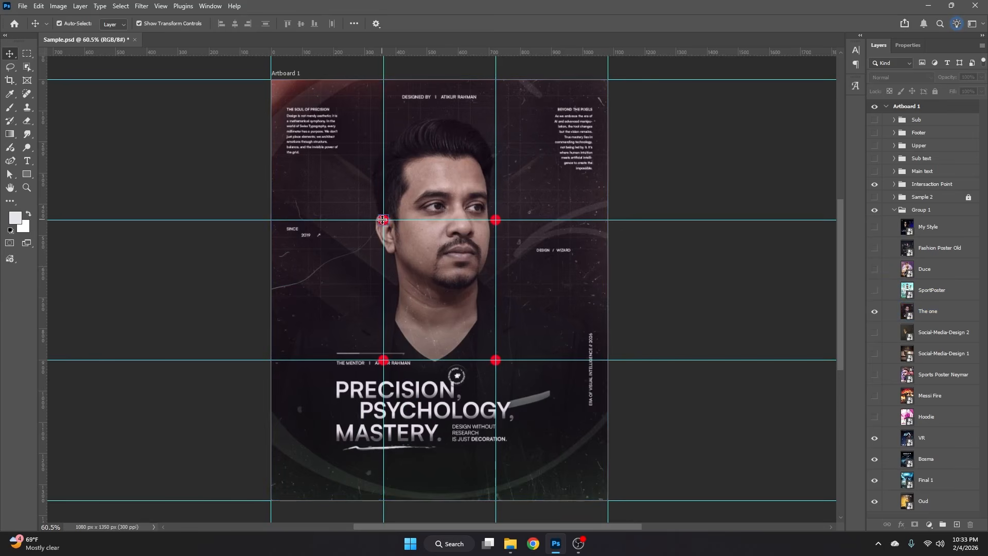
pyautogui.click(396, 226)
pyautogui.click(581, 148)
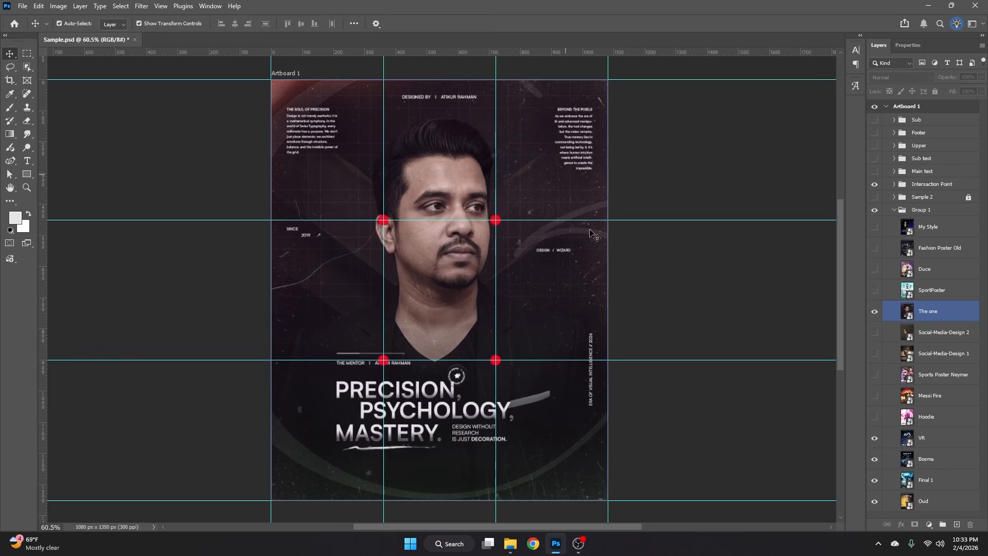
# - Check The one poster's portrait and text against the intersection points, and hide The one layer
pyautogui.click(660, 240)
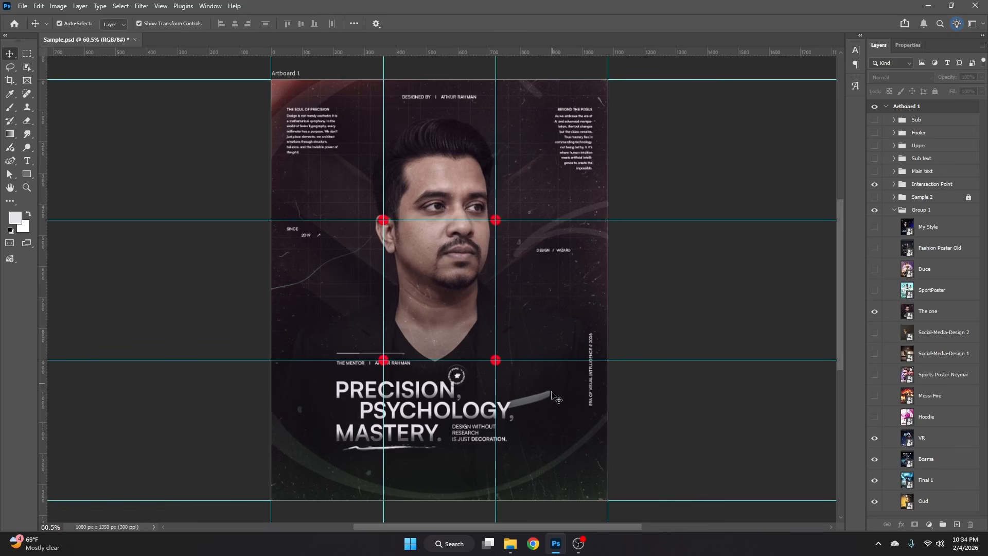
pyautogui.click(584, 398)
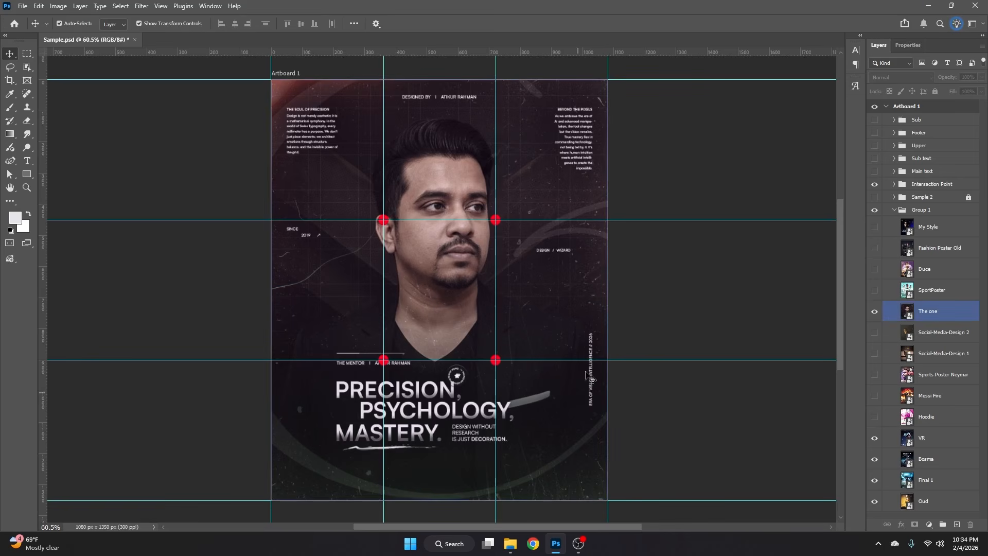
pyautogui.click(648, 323)
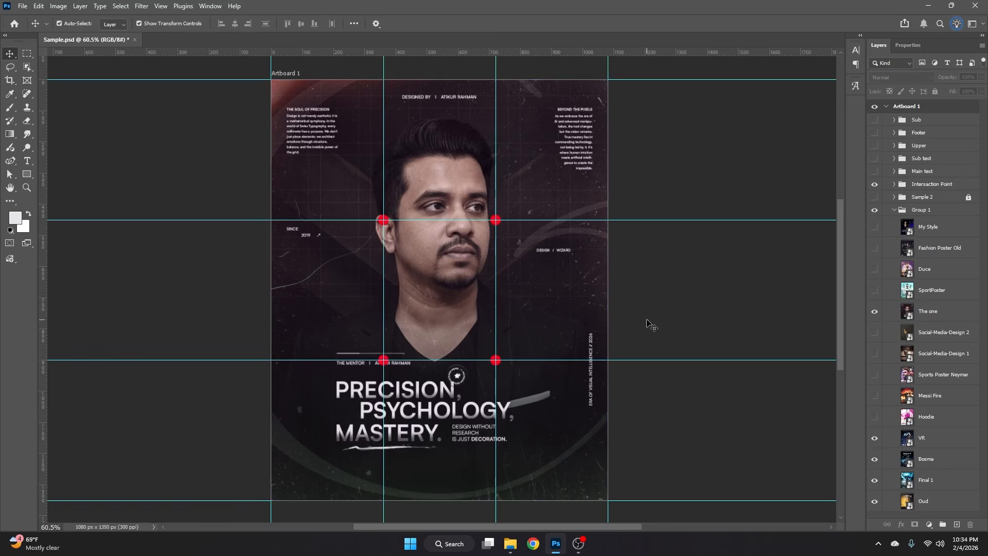
pyautogui.click(874, 312)
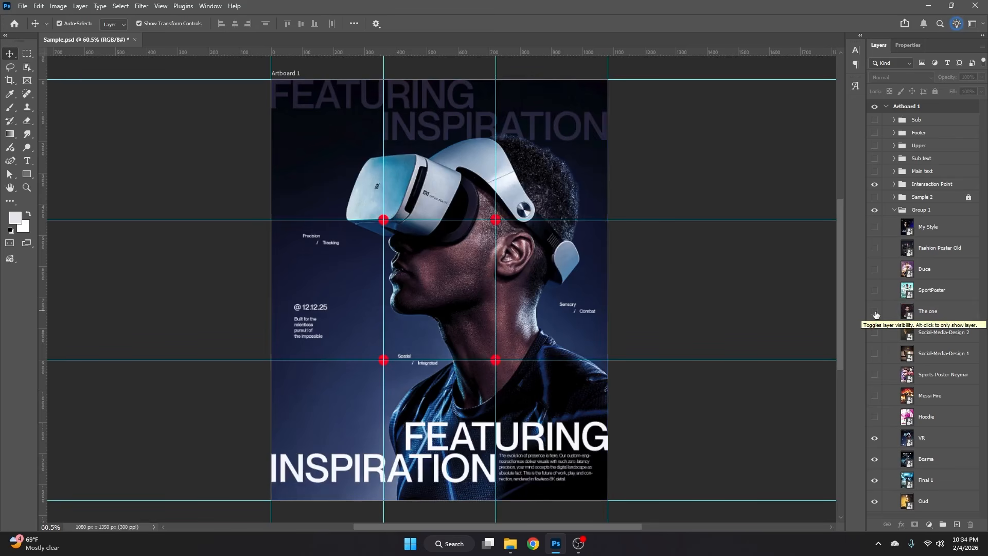
# - Hide the VR, Bosma and Final 1 layers one by one, comparing each design with the grid, and leave Oud on display
pyautogui.click(875, 445)
pyautogui.click(875, 458)
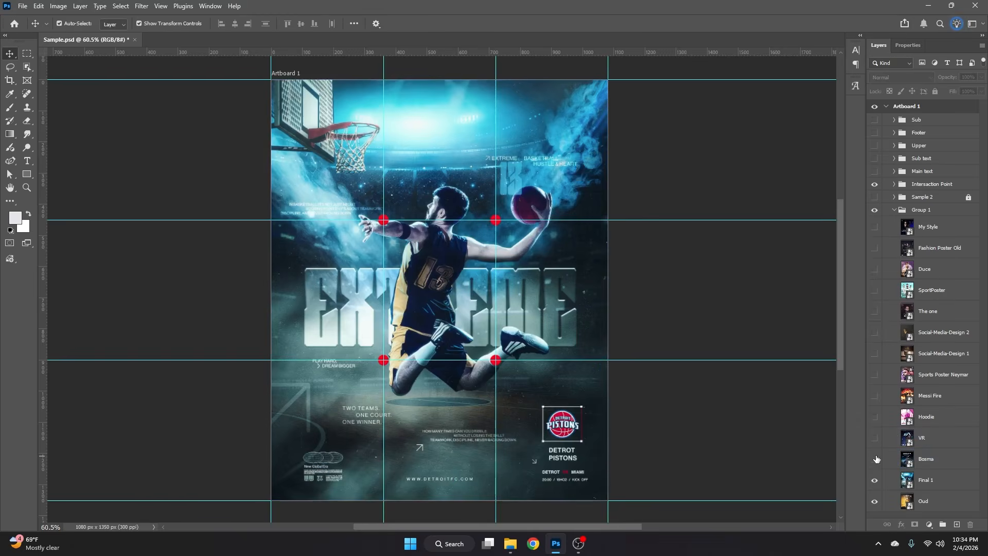
pyautogui.click(882, 478)
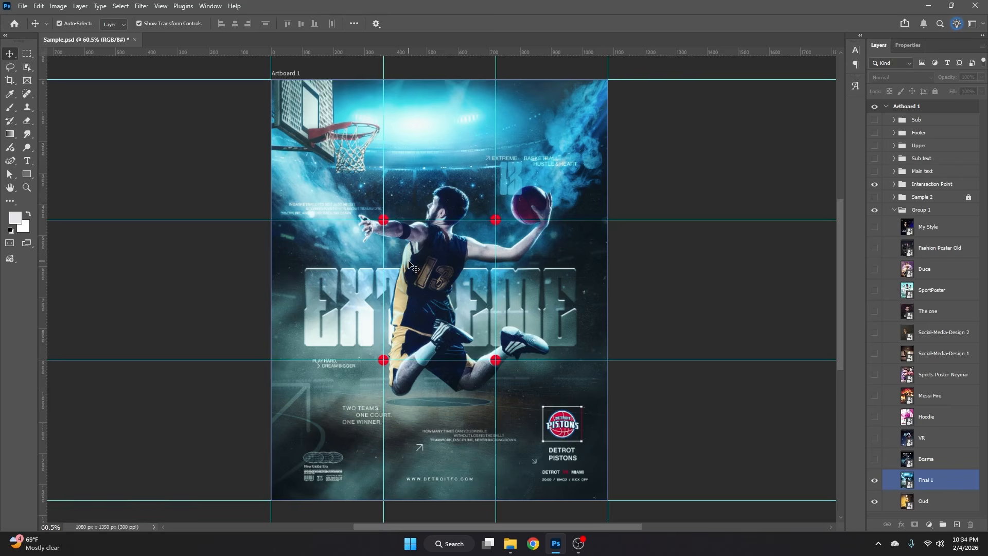
pyautogui.click(874, 480)
pyautogui.click(878, 502)
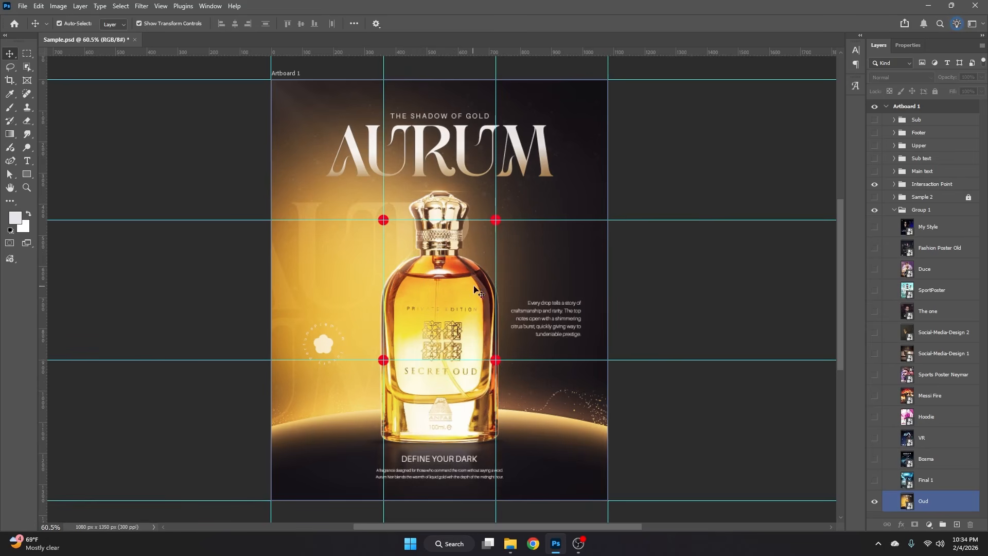
# - Examine the Oud perfume poster's bottle and text placement against the grid and intersection points
pyautogui.click(637, 285)
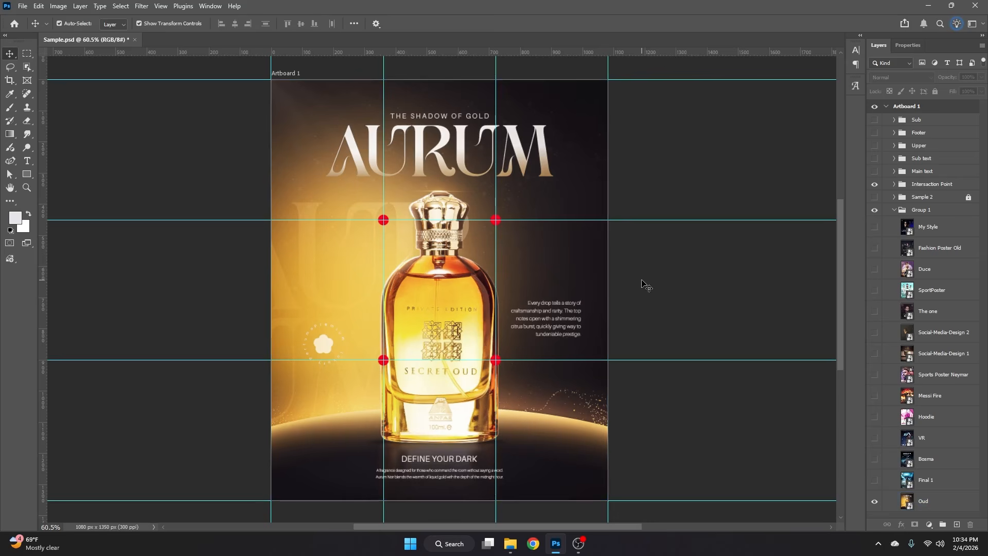
pyautogui.click(436, 284)
pyautogui.click(620, 297)
pyautogui.click(437, 286)
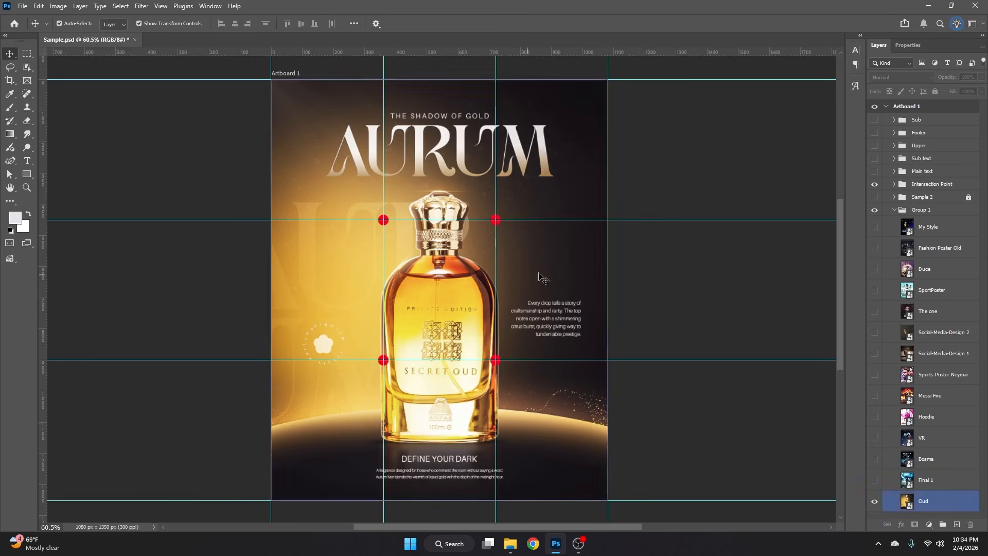
pyautogui.click(632, 278)
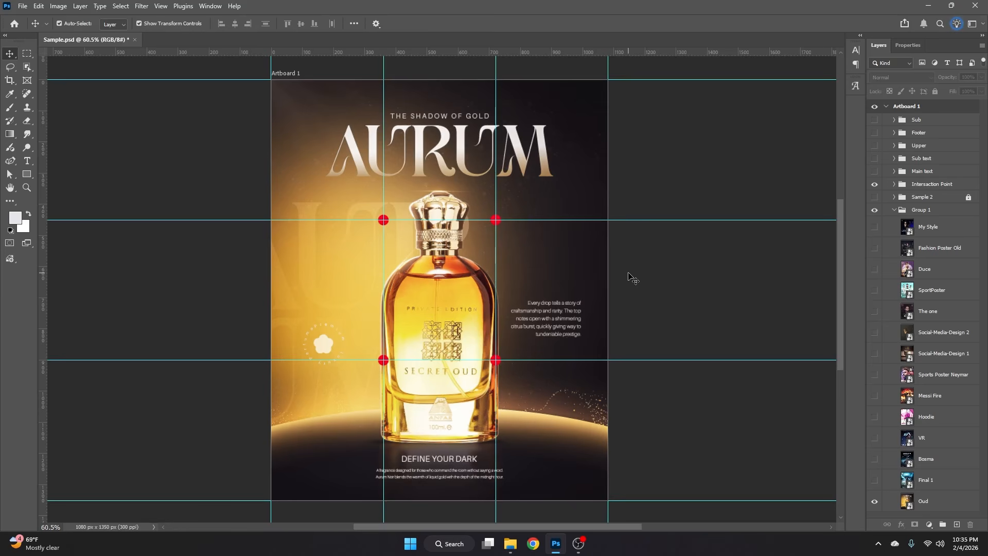
# - Clear the artboard by hiding the Oud layer and the Intersaction Point group, with Group 1 collapsed
pyautogui.click(874, 501)
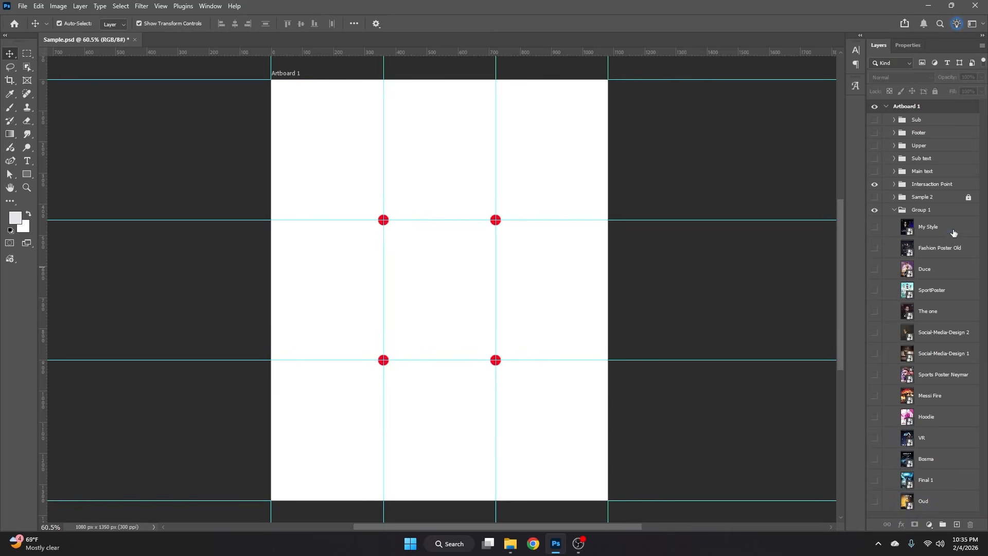
pyautogui.click(894, 211)
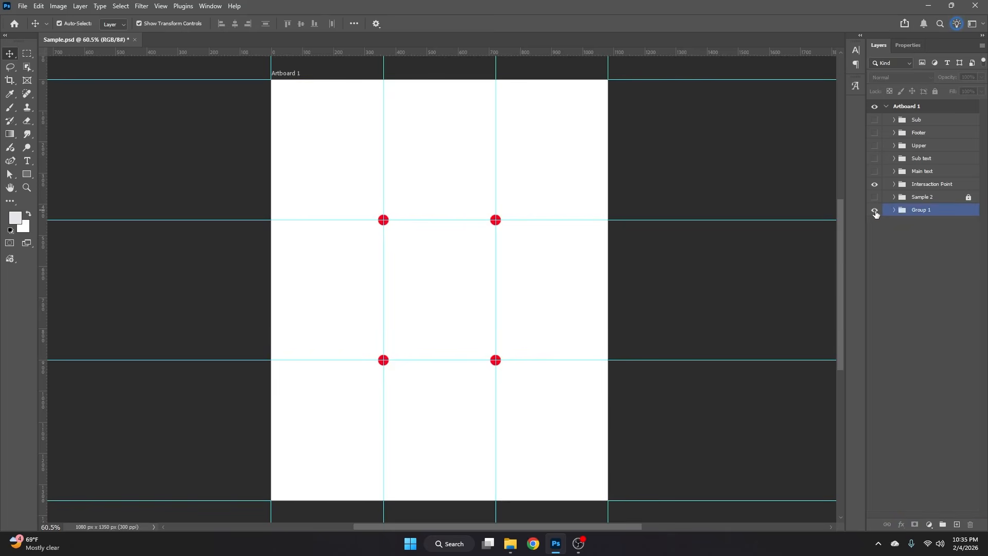
pyautogui.click(874, 184)
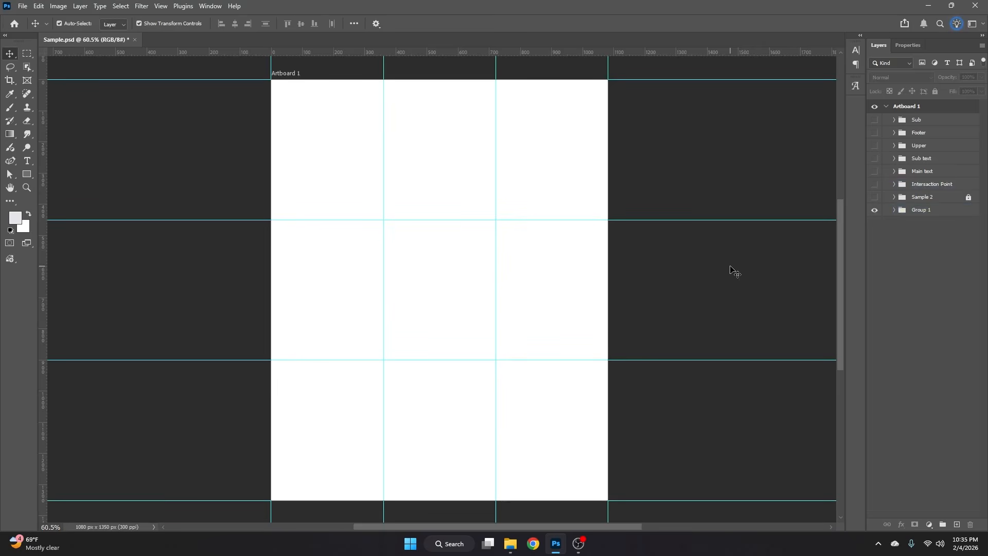
# - Place the Fashion Poster Old copy image from the Rule Of Thirds folder onto the artboard
pyautogui.moveTo(511, 543)
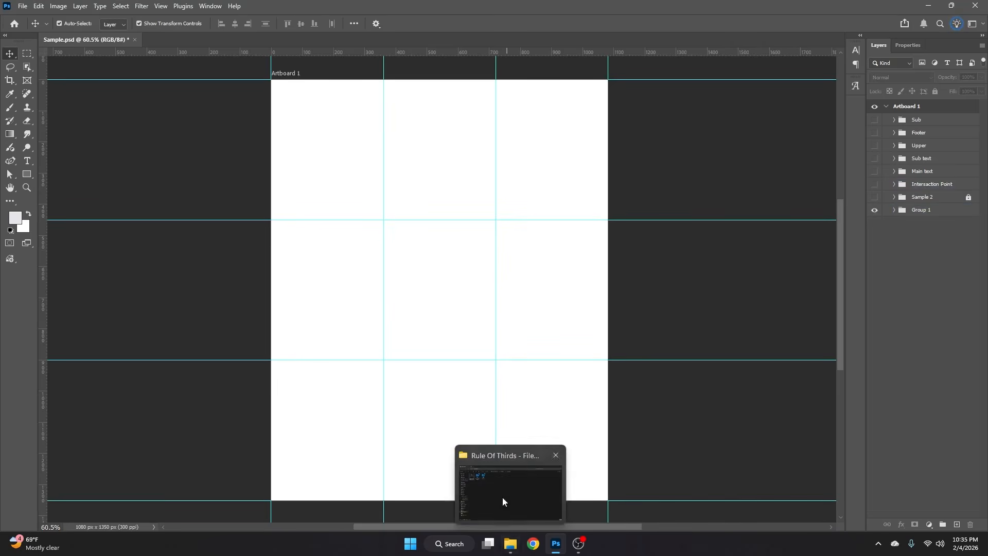
pyautogui.click(503, 497)
pyautogui.moveTo(143, 132); pyautogui.dragTo(472, 287)
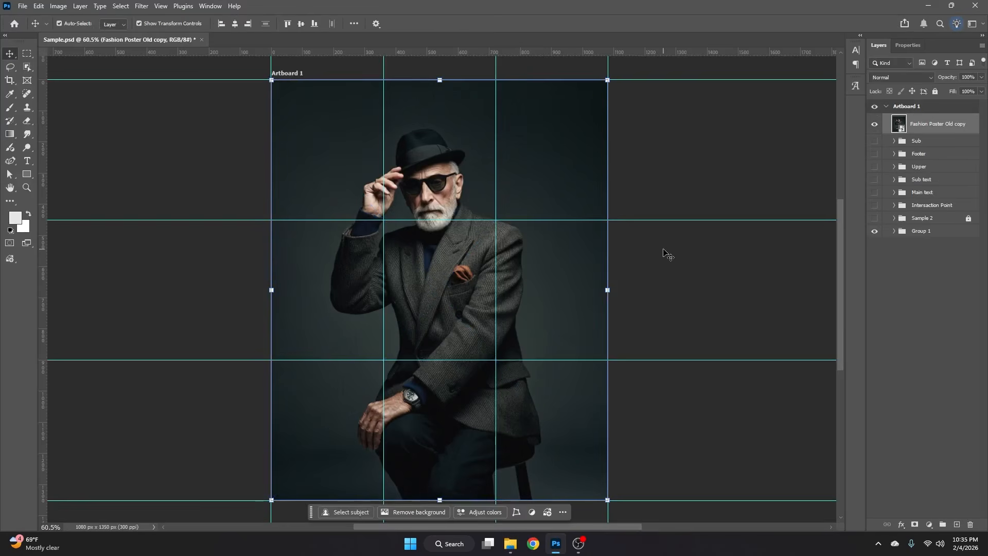
pyautogui.press('Return')
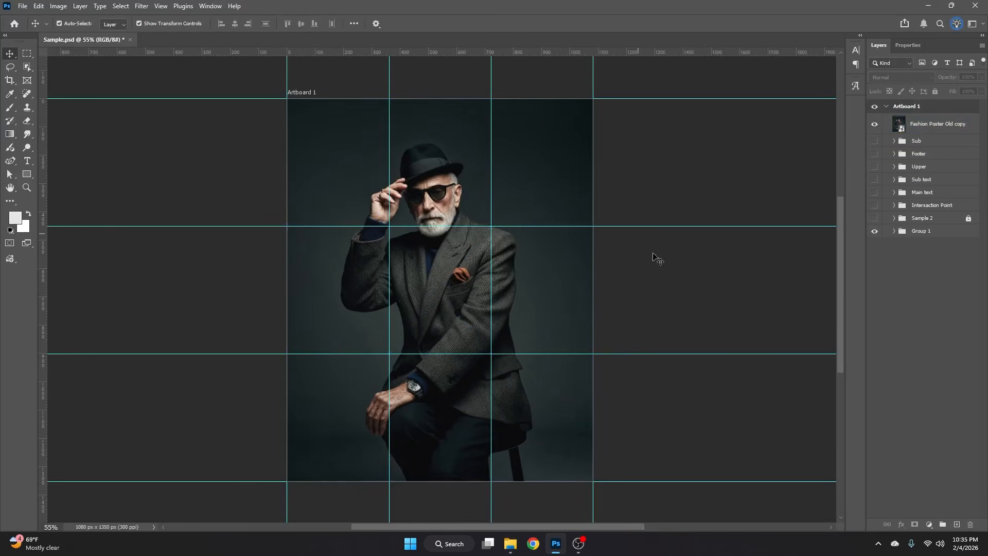
# - Scale the Fashion Poster Old copy image to about 115% and shift it right, with its top edge aligned to the artboard
pyautogui.click(571, 267)
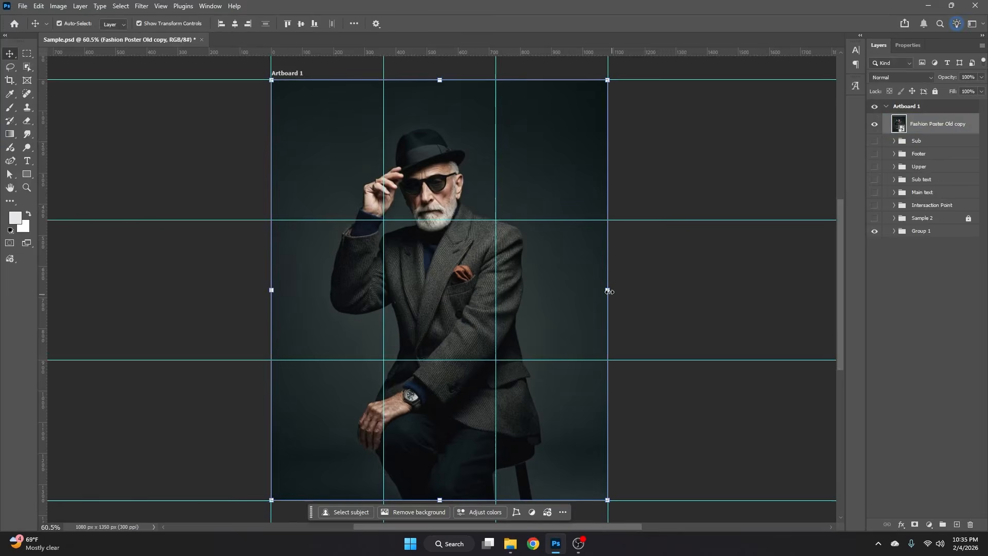
pyautogui.moveTo(615, 290); pyautogui.dragTo(660, 291)
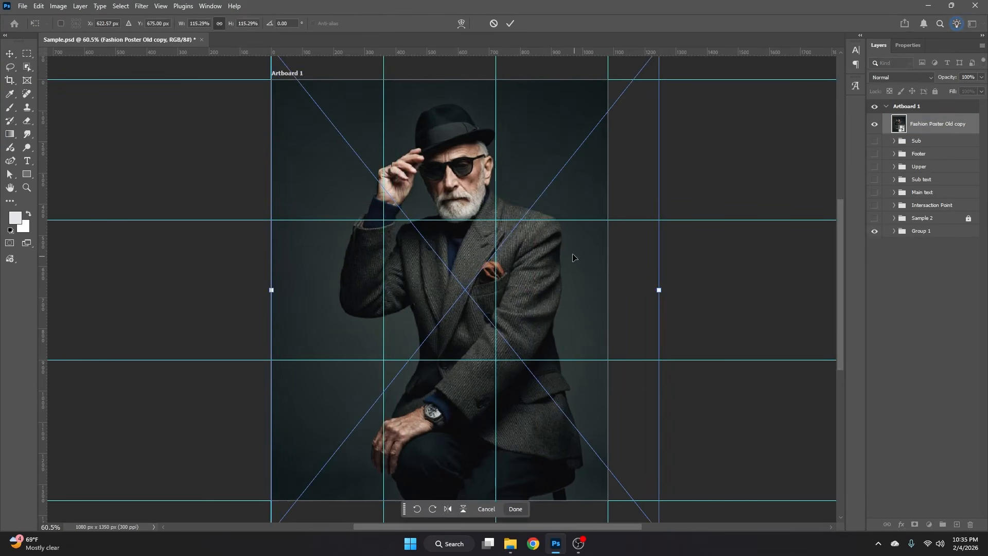
pyautogui.moveTo(573, 256); pyautogui.dragTo(607, 266)
pyautogui.press('Return')
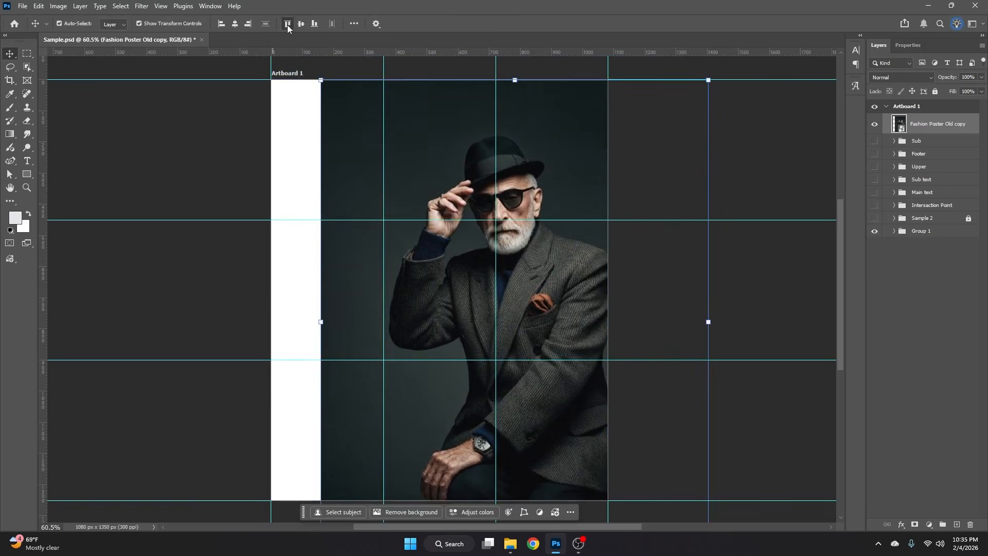
pyautogui.scroll(-3, 622, 227)
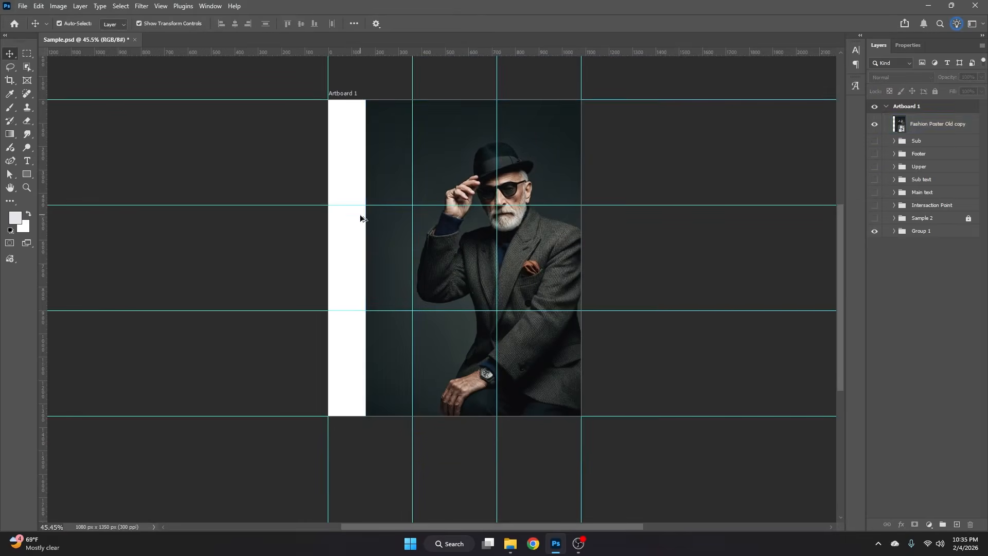
pyautogui.scroll(2, 361, 215)
# - Nudge the portrait further right and enlarge it to about 118% so the face sits near the upper-right intersection
pyautogui.moveTo(574, 252); pyautogui.dragTo(583, 253)
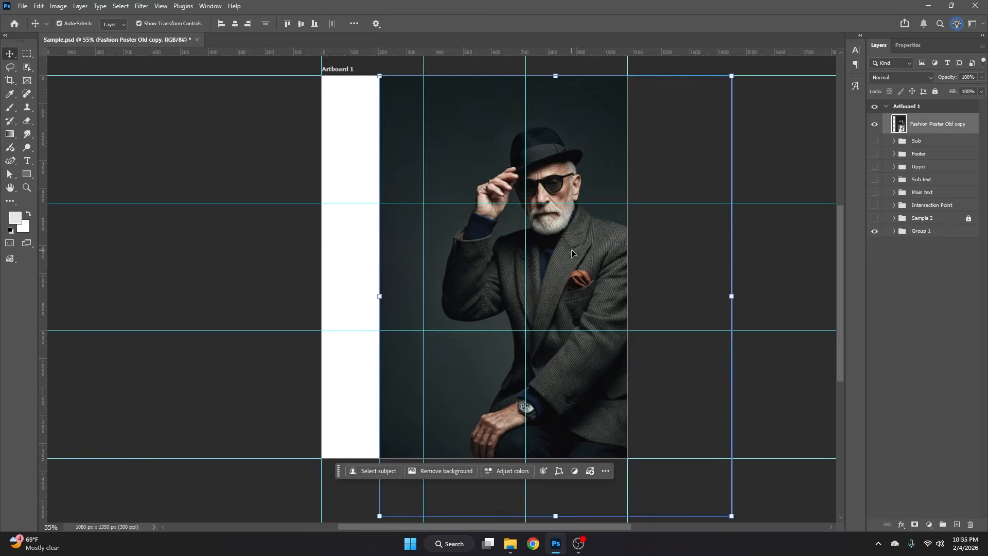
pyautogui.scroll(-1, 697, 485)
pyautogui.moveTo(731, 474); pyautogui.dragTo(740, 486)
pyautogui.scroll(1, 576, 291)
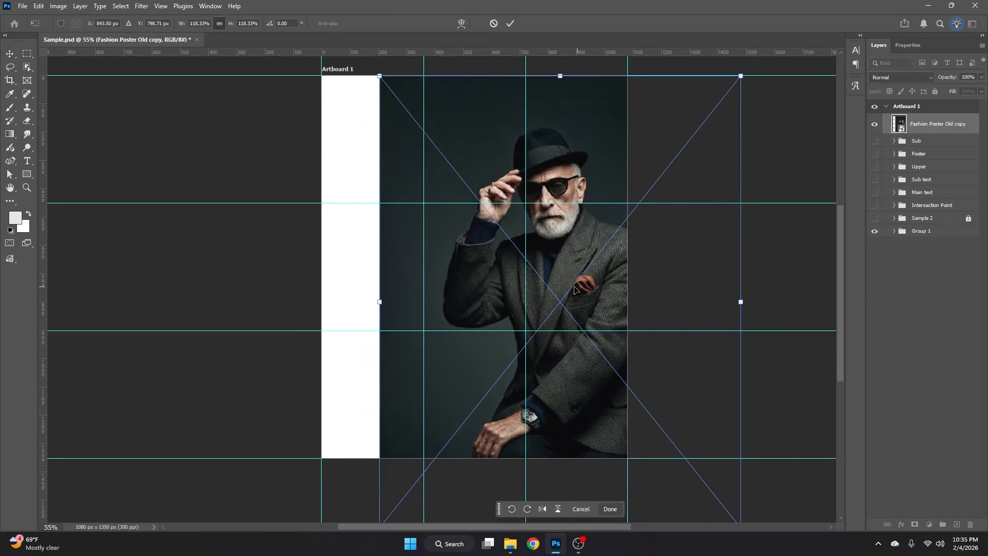
pyautogui.press('Return')
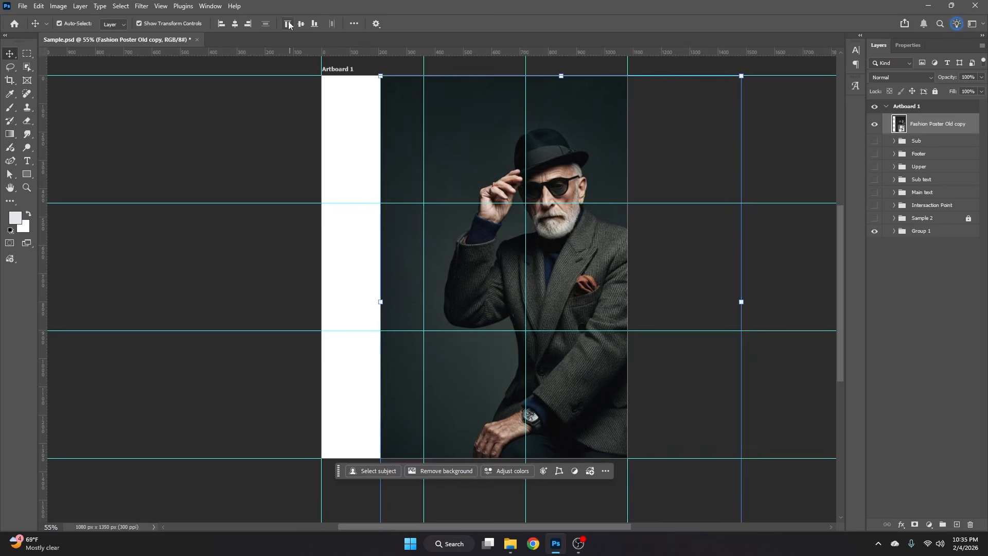
# - Rasterize the Fashion Poster Old copy layer so its empty left strip can be filled
pyautogui.click(340, 138)
pyautogui.click(456, 165)
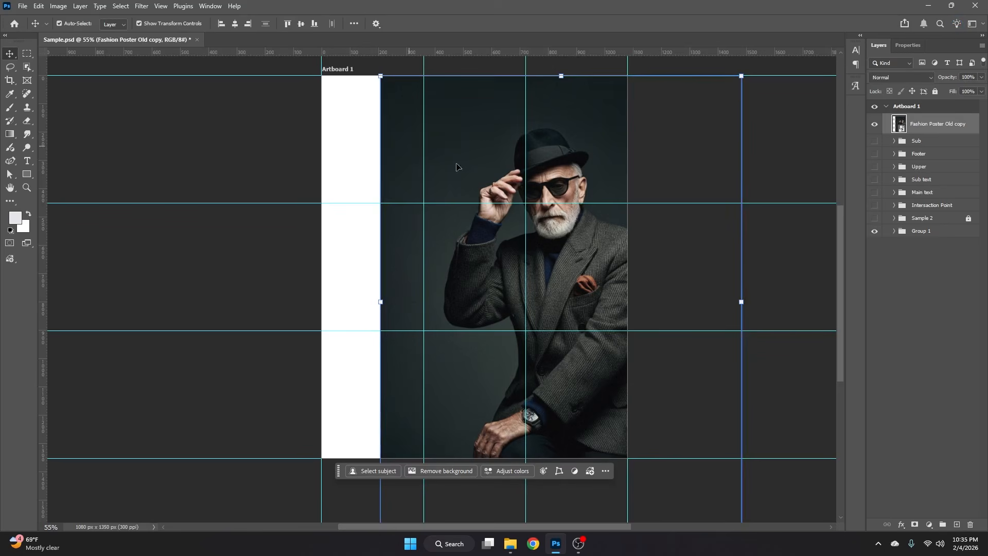
pyautogui.rightClick(909, 128)
pyautogui.click(898, 459)
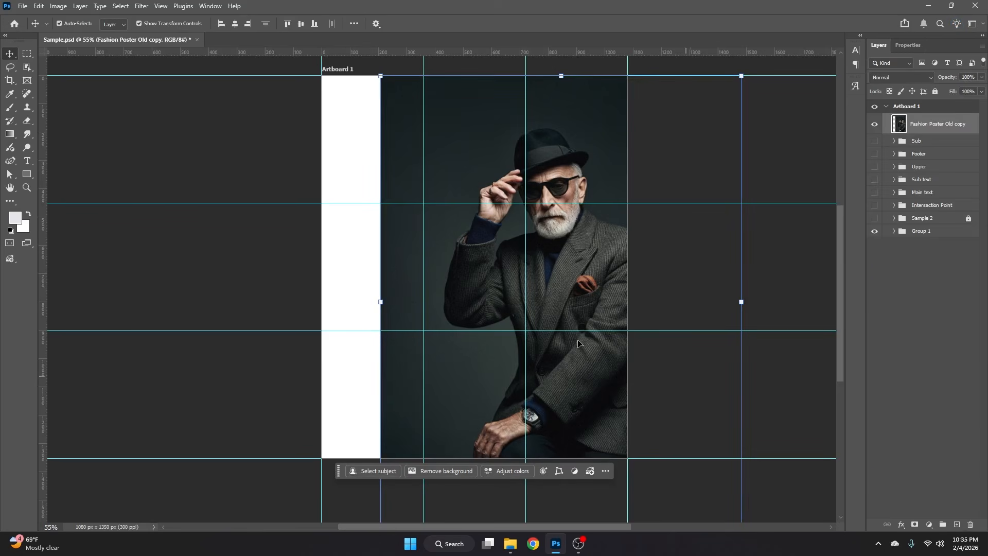
# - Select the white strip along the artboard's left edge, fill it with Content-Aware at 100% opacity, and clear the selection
pyautogui.press('m')
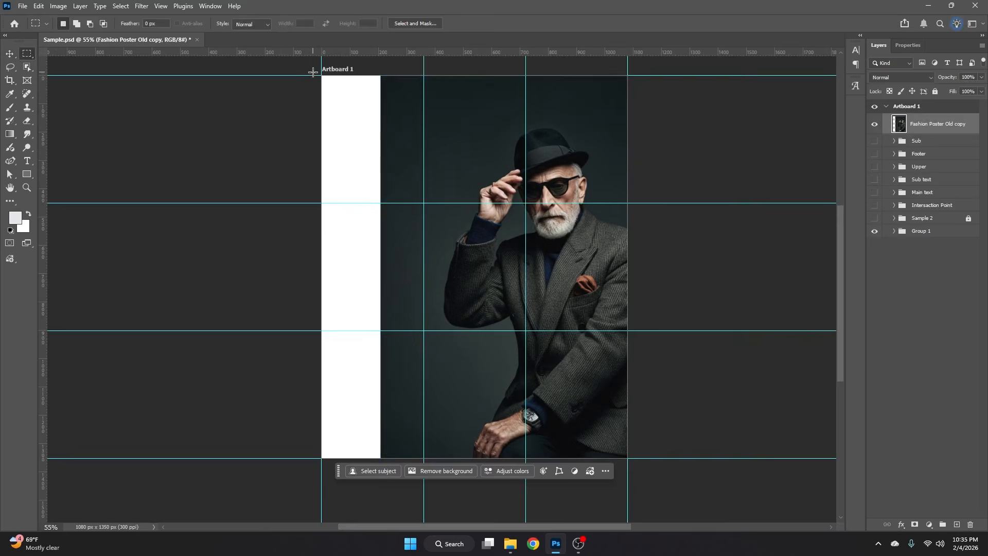
pyautogui.moveTo(321, 75); pyautogui.dragTo(381, 477)
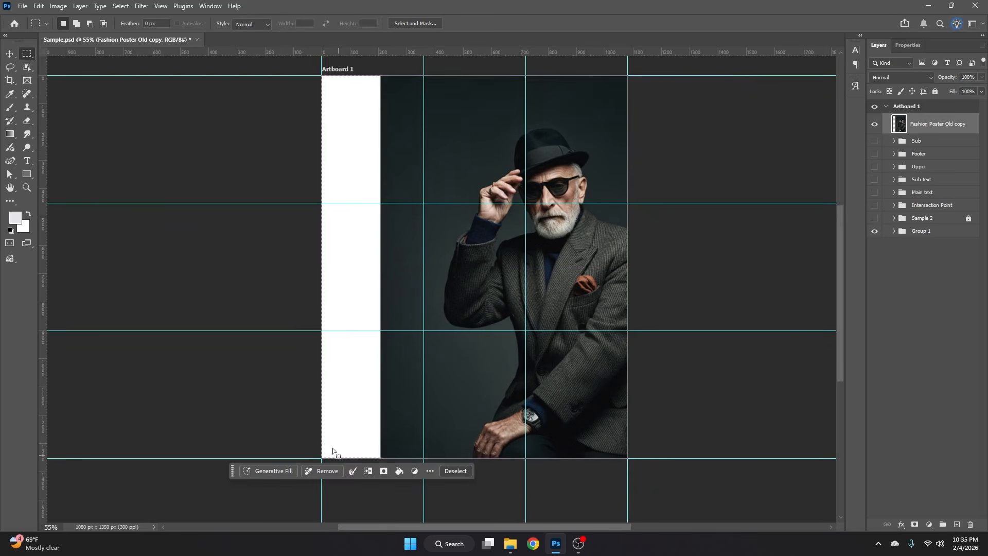
pyautogui.hotkey('shift', 'F5')
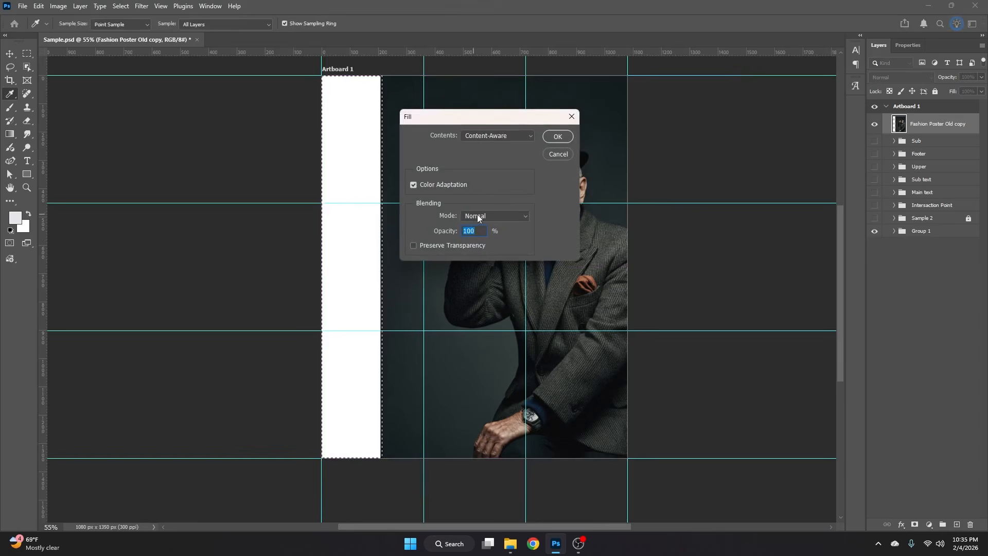
pyautogui.click(565, 139)
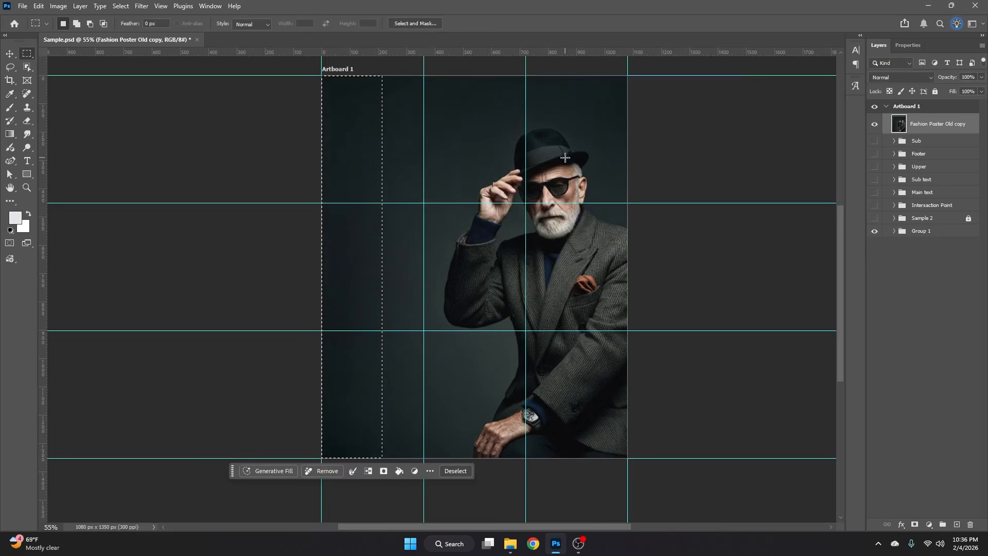
pyautogui.hotkey('ctrl', 'd')
# - Convert the extended Fashion Poster Old copy layer to a smart object and deselect it
pyautogui.press('v')
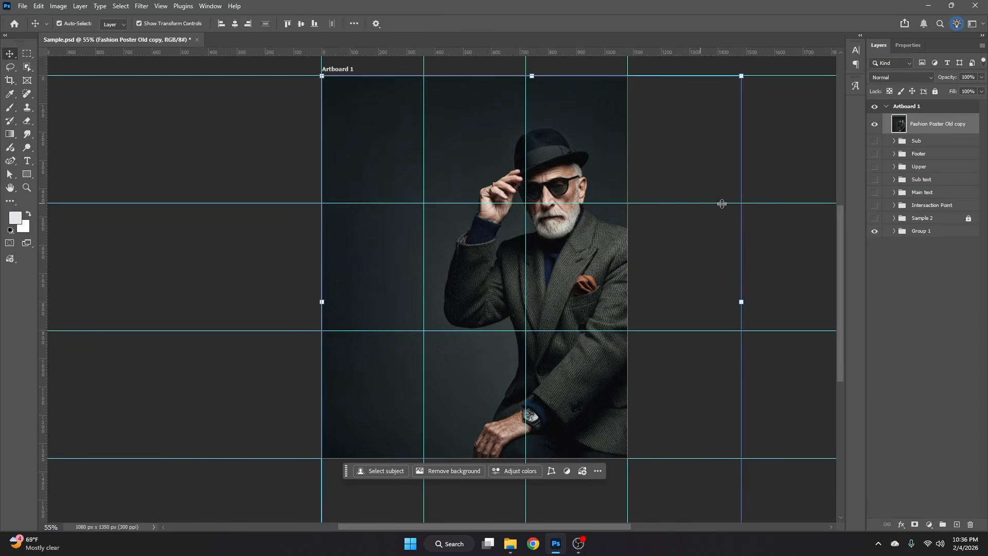
pyautogui.rightClick(931, 123)
pyautogui.click(916, 335)
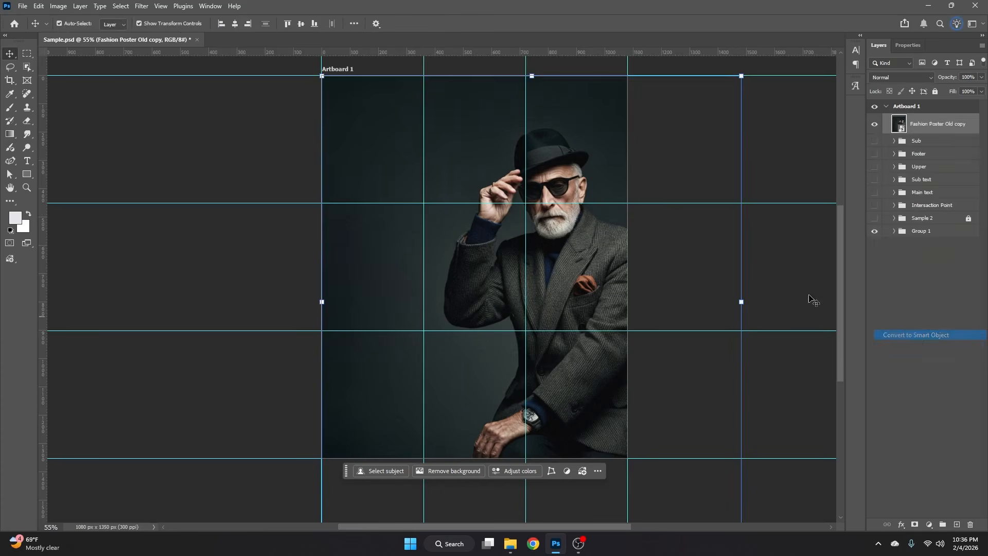
pyautogui.click(672, 263)
pyautogui.moveTo(678, 245); pyautogui.dragTo(648, 253)
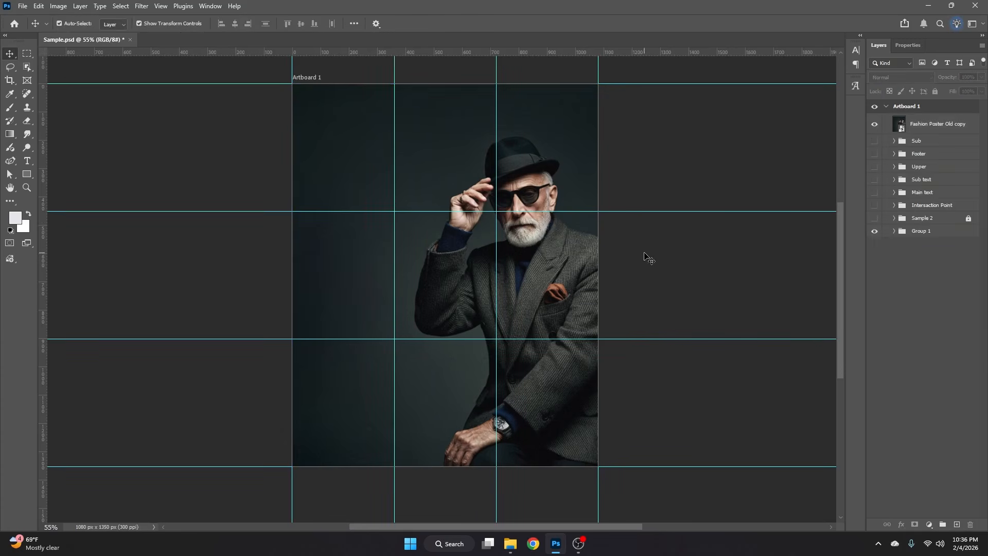
# - Show the Main text group and move the five groups from Sub to Main text above the Fashion Poster Old copy layer
pyautogui.click(875, 193)
pyautogui.click(914, 192)
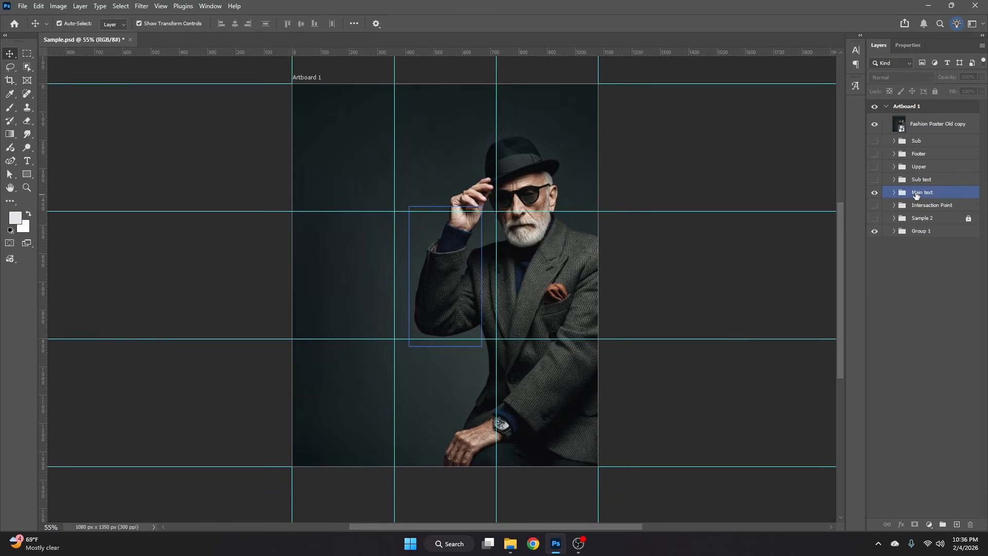
pyautogui.keyDown('shift'); pyautogui.click(927, 141); pyautogui.keyUp('shift')
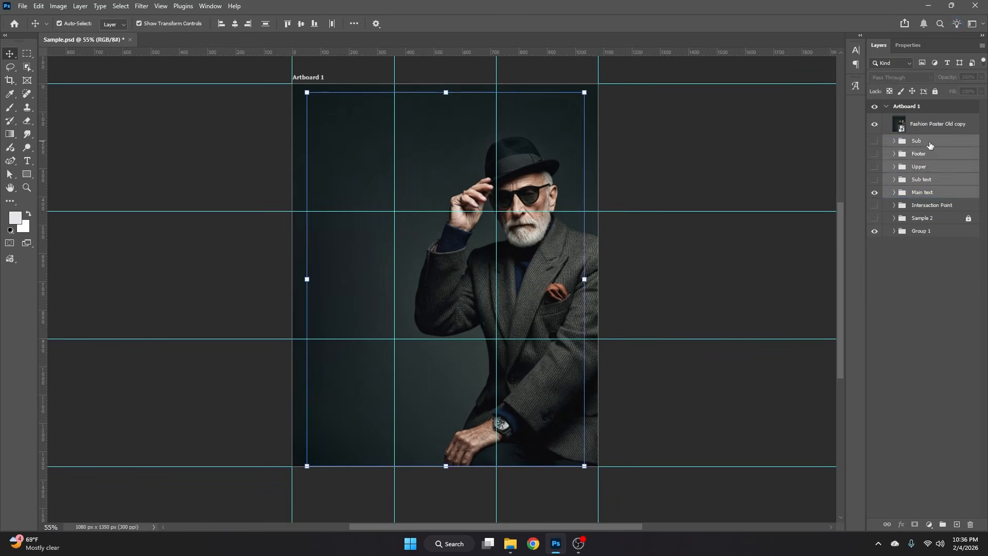
pyautogui.moveTo(927, 141); pyautogui.dragTo(927, 117)
pyautogui.click(721, 249)
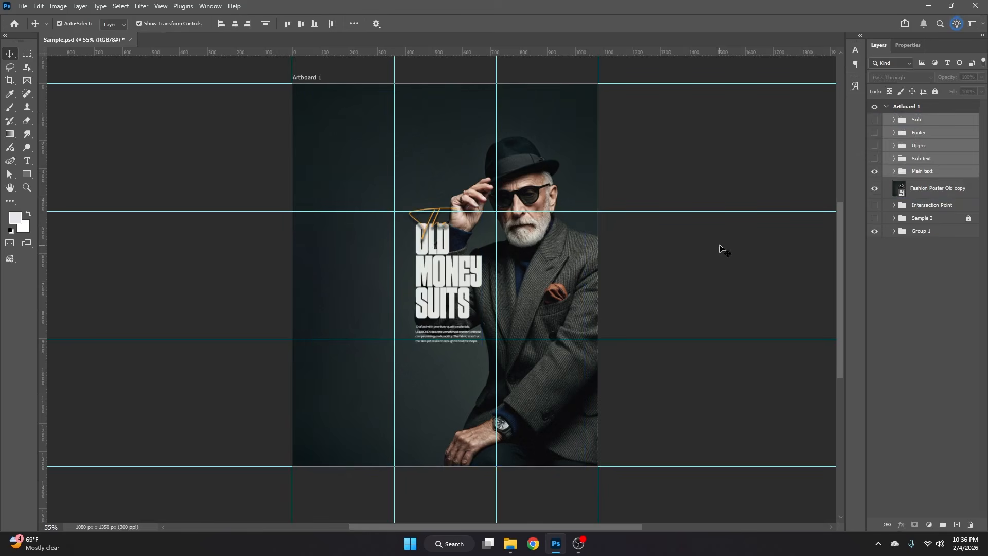
# - Lock the Fashion Poster Old copy layer, and hide the Main text group and the guides
pyautogui.click(929, 191)
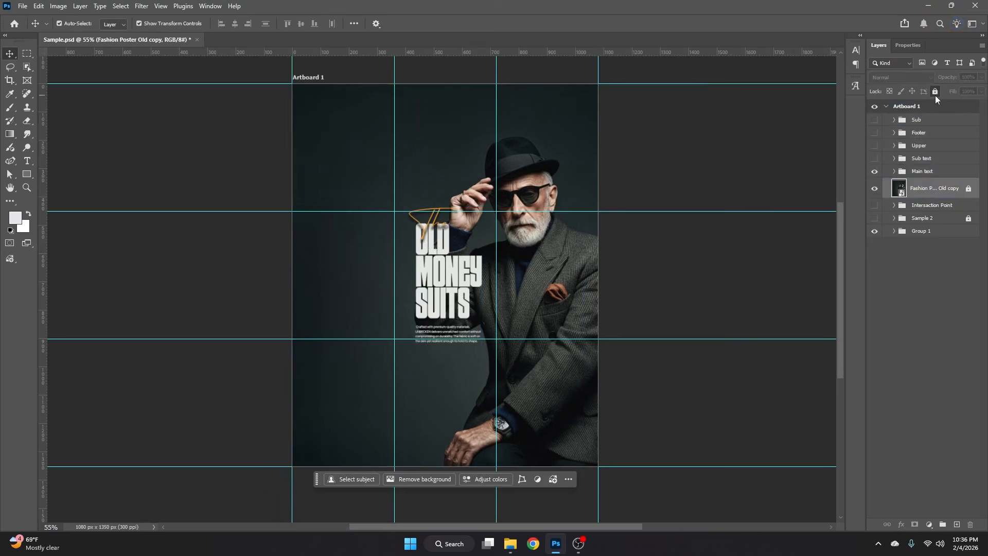
pyautogui.click(936, 91)
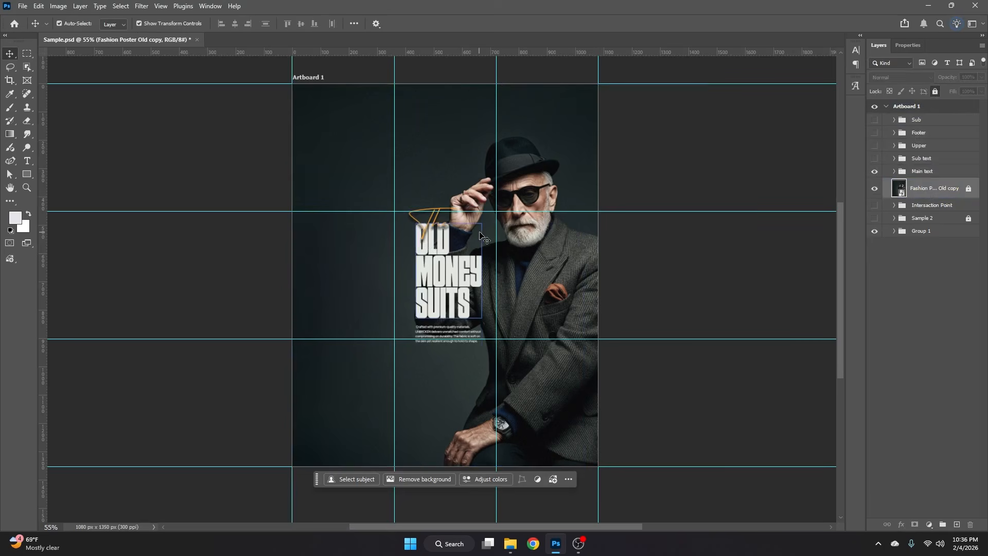
pyautogui.click(875, 172)
pyautogui.hotkey('ctrl', ';')
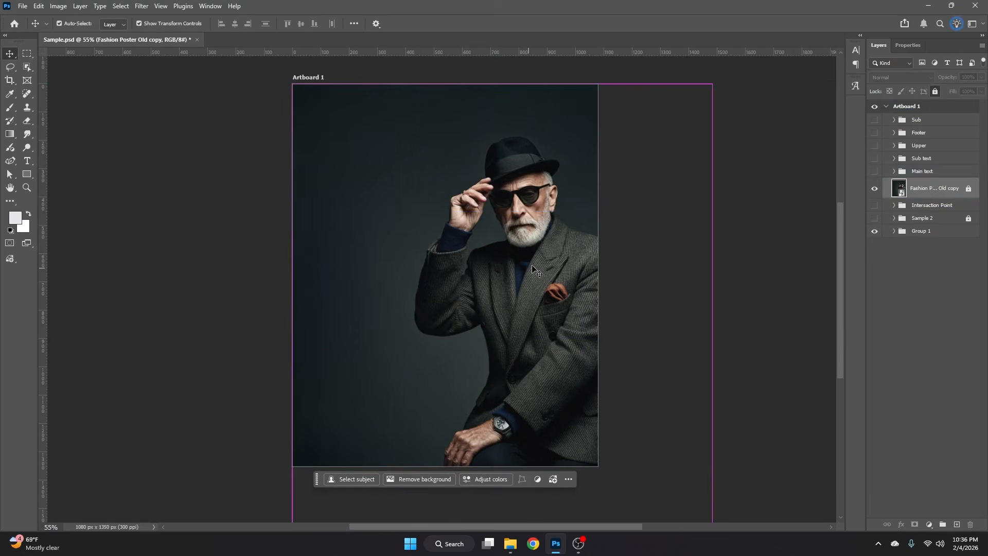
# - Unlock the Fashion Poster Old copy layer and open it in the Camera Raw Filter
pyautogui.scroll(1, 532, 264)
pyautogui.scroll(1, 532, 264)
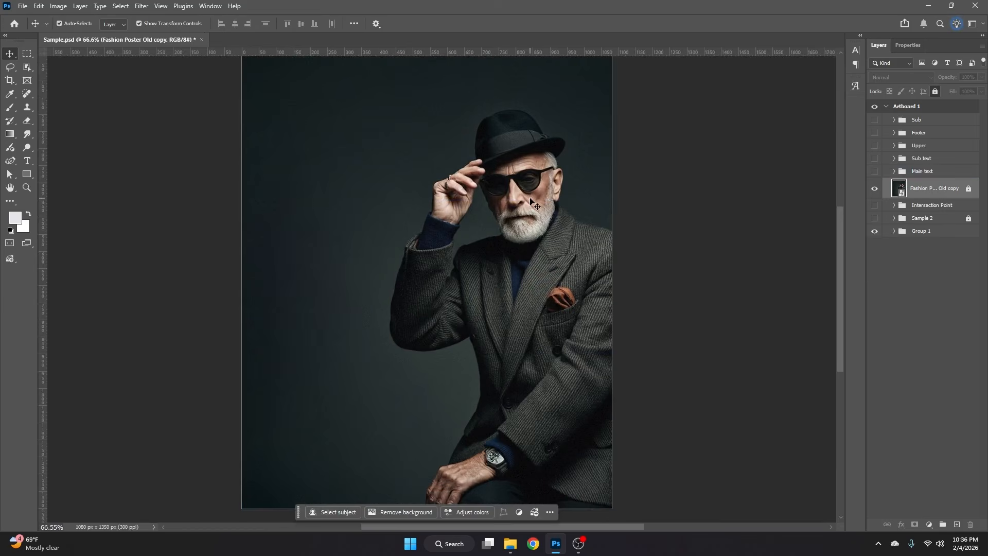
pyautogui.scroll(-1, 530, 199)
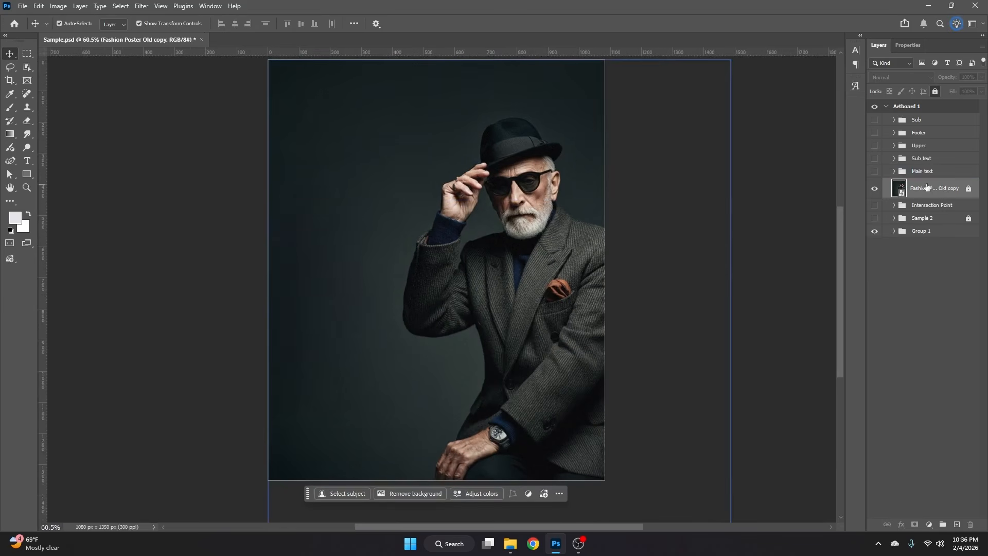
pyautogui.click(969, 189)
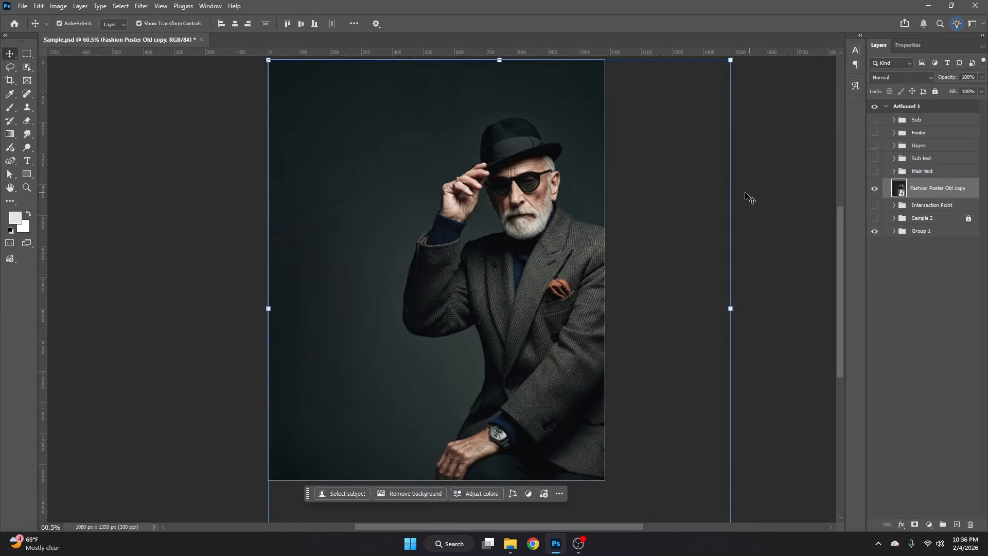
pyautogui.click(142, 6)
pyautogui.click(160, 85)
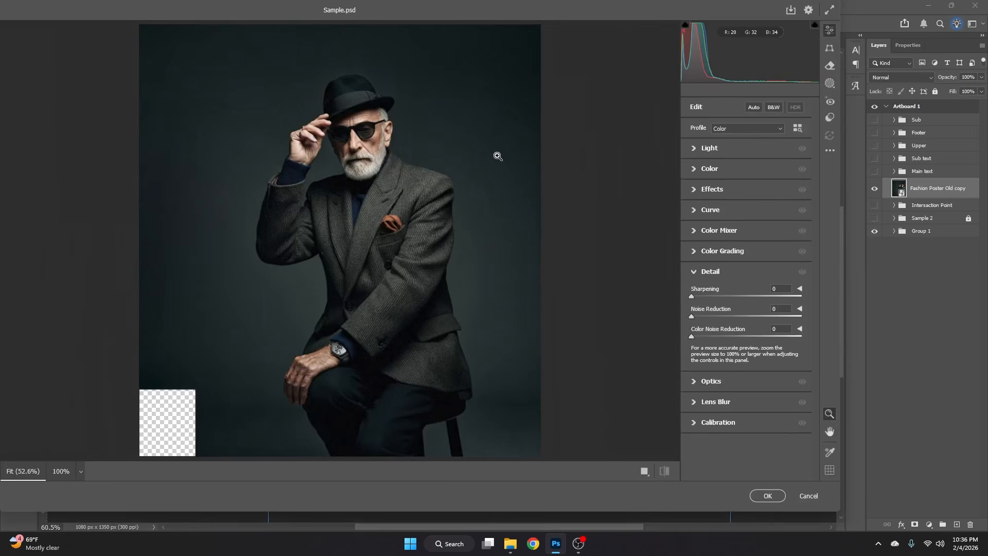
# - In the Effects adjustments, set Clarity to +25 and Texture to about +20, and raise Dehaze slightly
pyautogui.moveTo(368, 112); pyautogui.dragTo(397, 107)
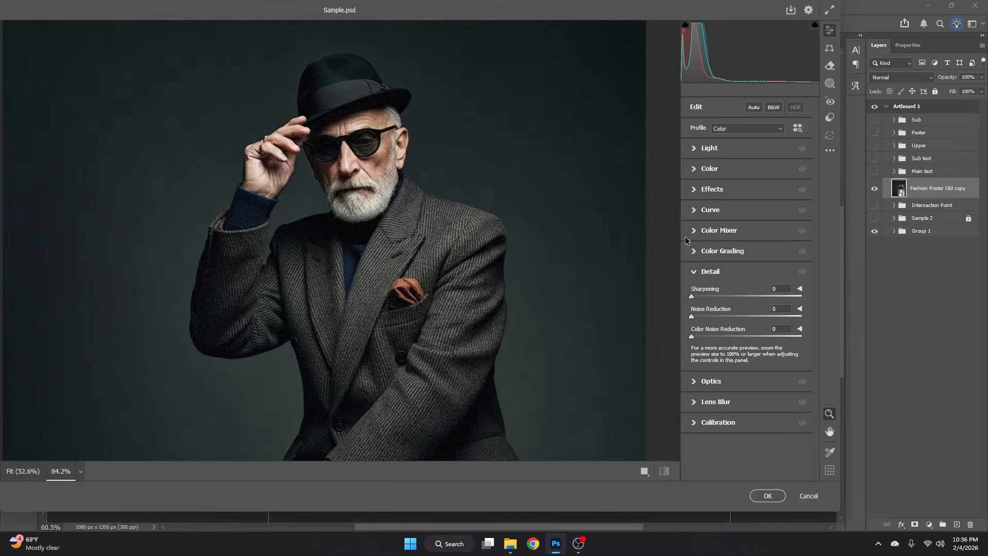
pyautogui.click(692, 273)
pyautogui.click(696, 189)
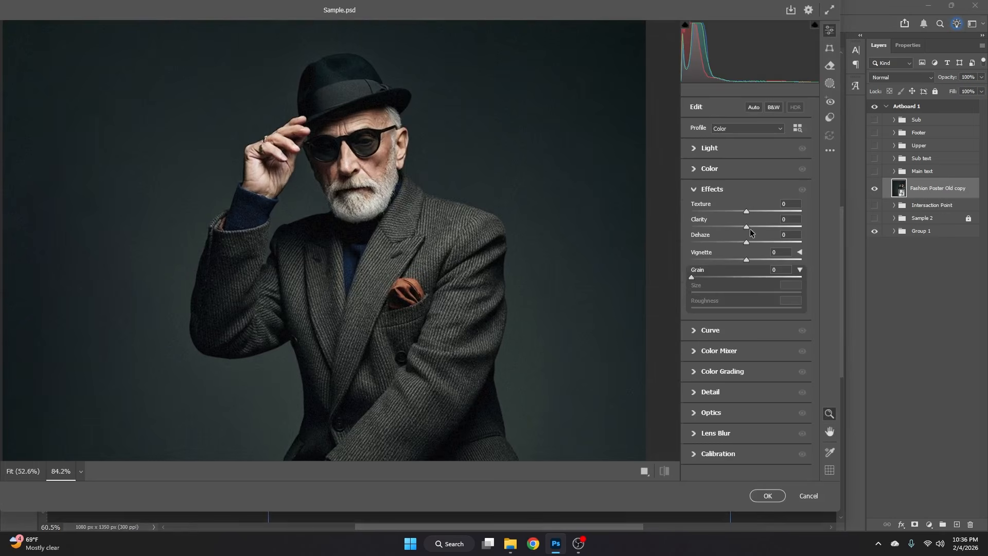
pyautogui.moveTo(747, 229)
pyautogui.mouseDown()
pyautogui.moveTo(759, 230)
pyautogui.moveTo(754, 213)
pyautogui.mouseUp()
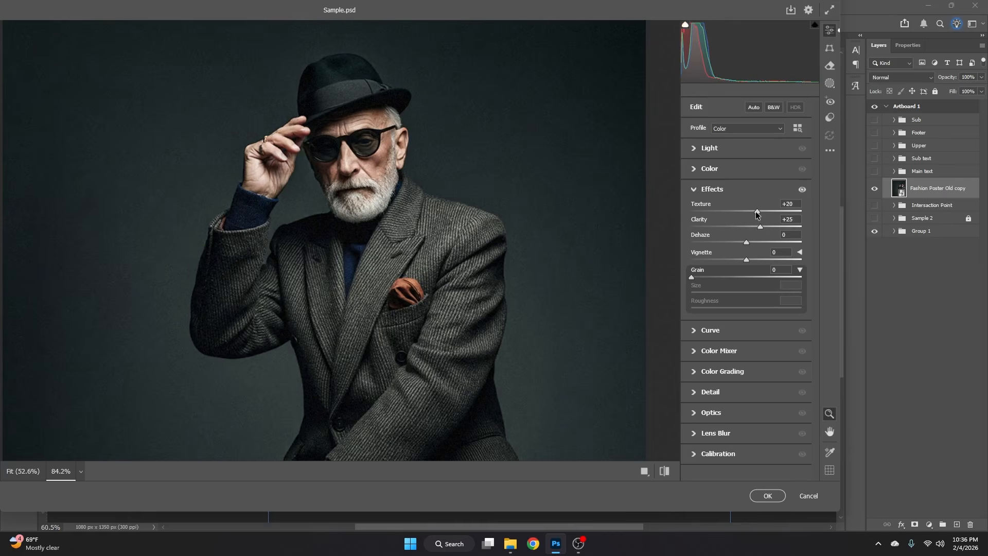
pyautogui.moveTo(745, 242); pyautogui.dragTo(752, 242)
pyautogui.click(701, 190)
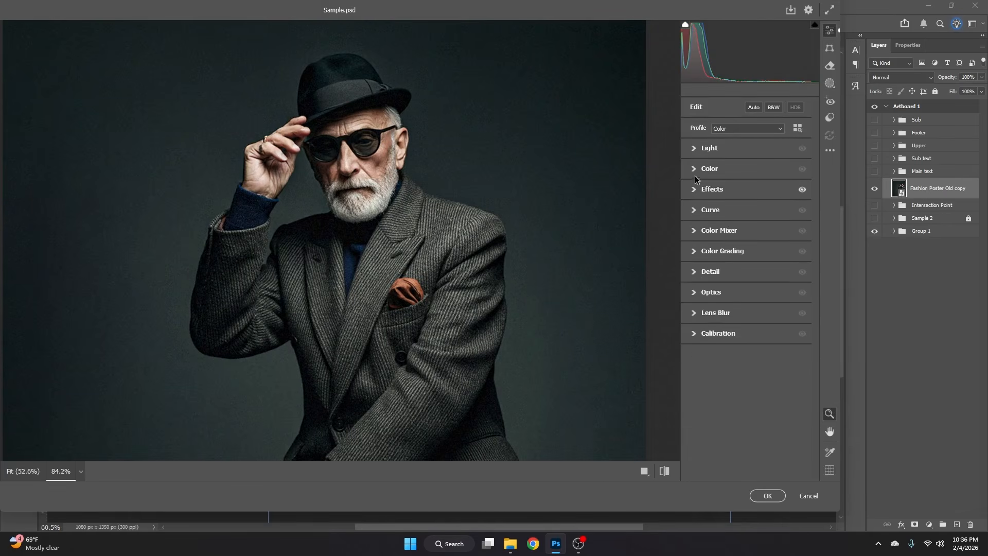
# - In the Color adjustments, set the photo's Vibrance to +10
pyautogui.click(699, 169)
pyautogui.moveTo(745, 239); pyautogui.dragTo(751, 239)
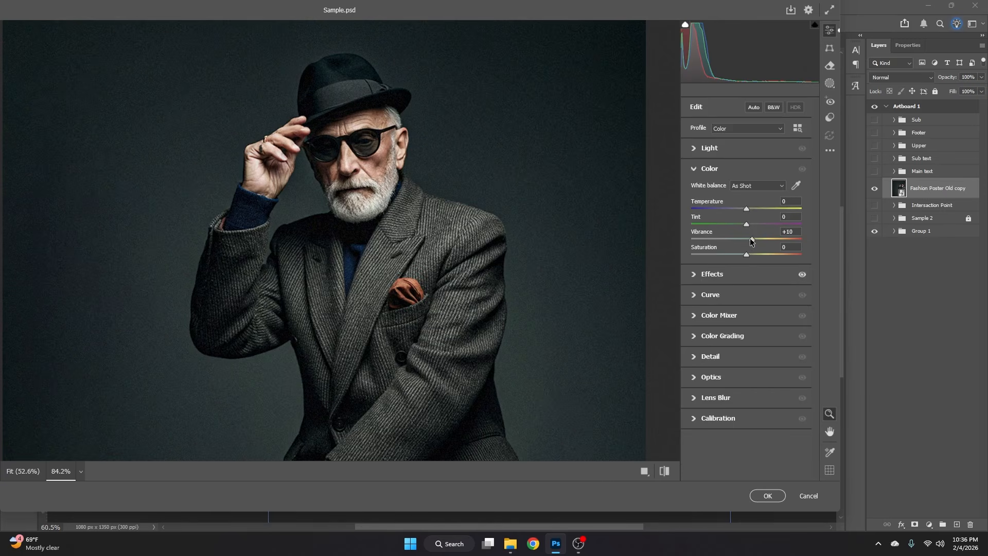
pyautogui.click(696, 170)
# - In the Light adjustments, set Contrast +8, Highlights +6 and Shadows -9, and fine-tune Exposure and Whites slightly
pyautogui.click(706, 148)
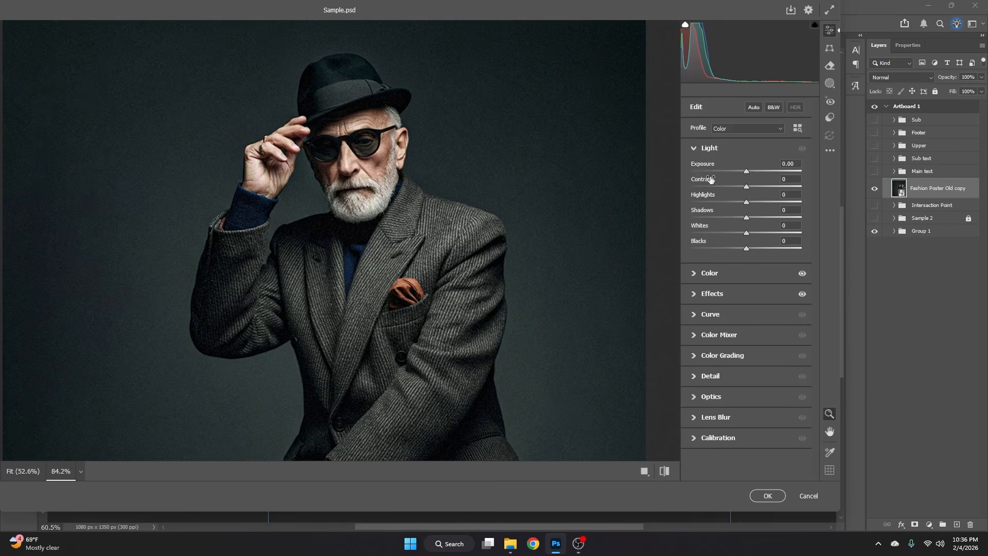
pyautogui.moveTo(747, 187); pyautogui.dragTo(744, 222)
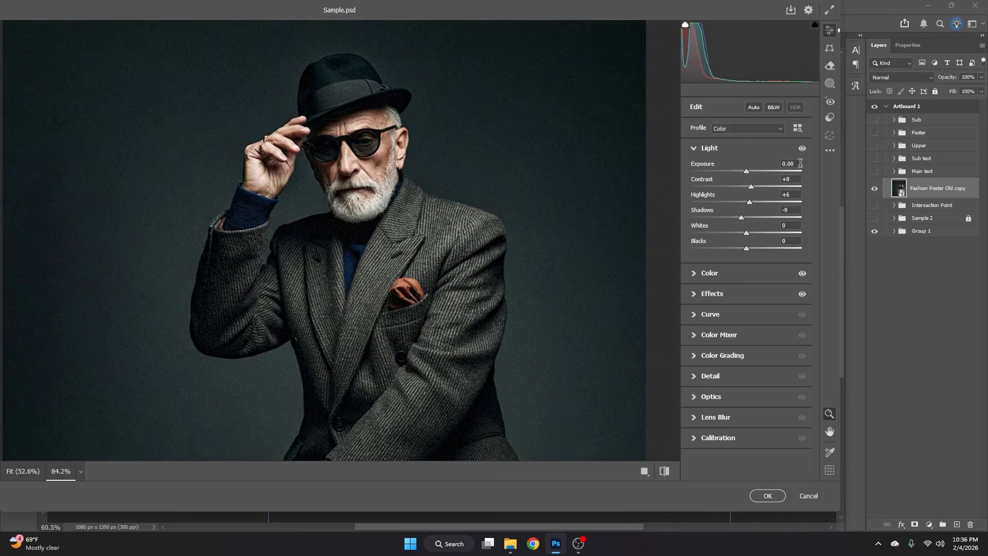
pyautogui.moveTo(800, 163); pyautogui.dragTo(726, 221)
pyautogui.press('Up')
pyautogui.moveTo(745, 236); pyautogui.dragTo(747, 236)
pyautogui.click(694, 151)
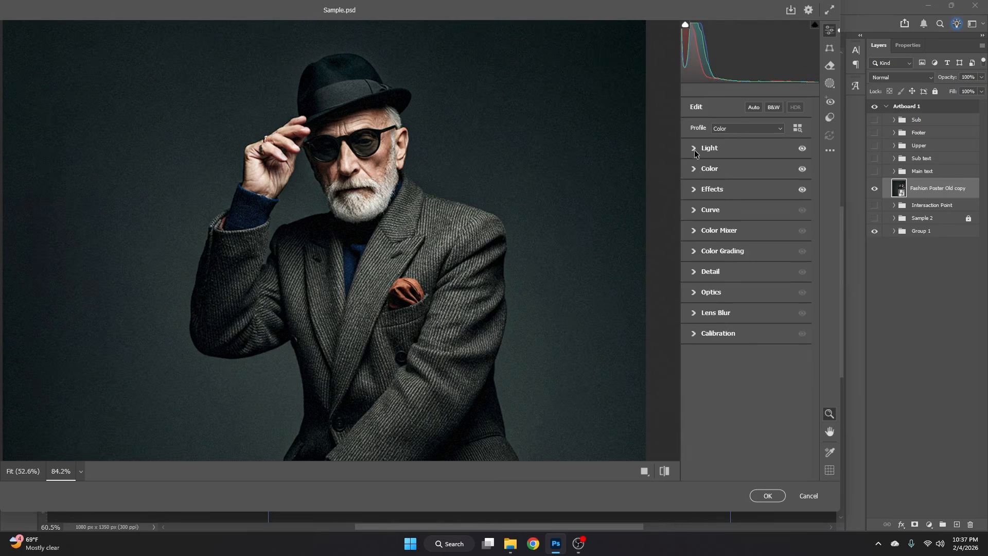
# - Add slight Sharpening in the Detail adjustments, apply the Camera Raw Filter and deselect the layer
pyautogui.click(695, 272)
pyautogui.moveTo(692, 296); pyautogui.dragTo(708, 297)
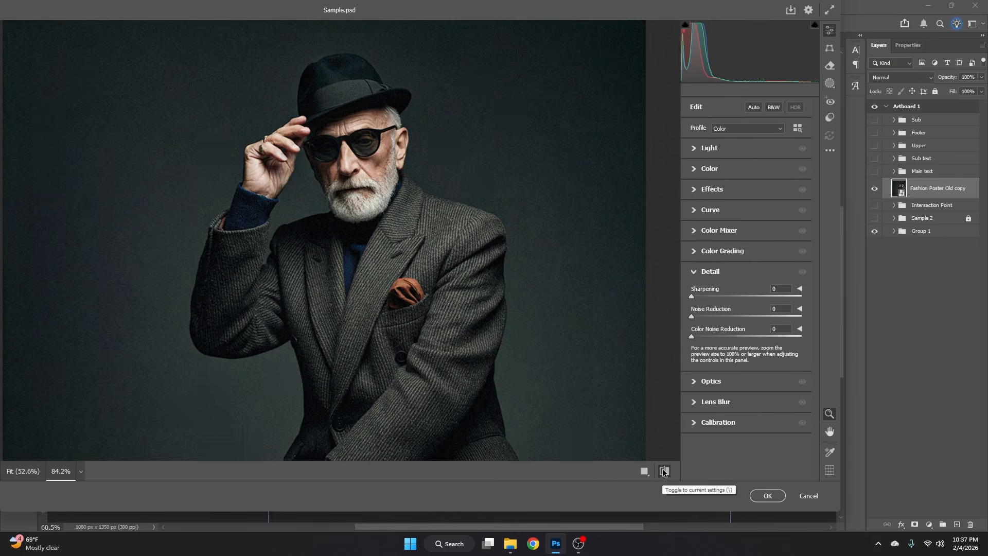
pyautogui.click(768, 496)
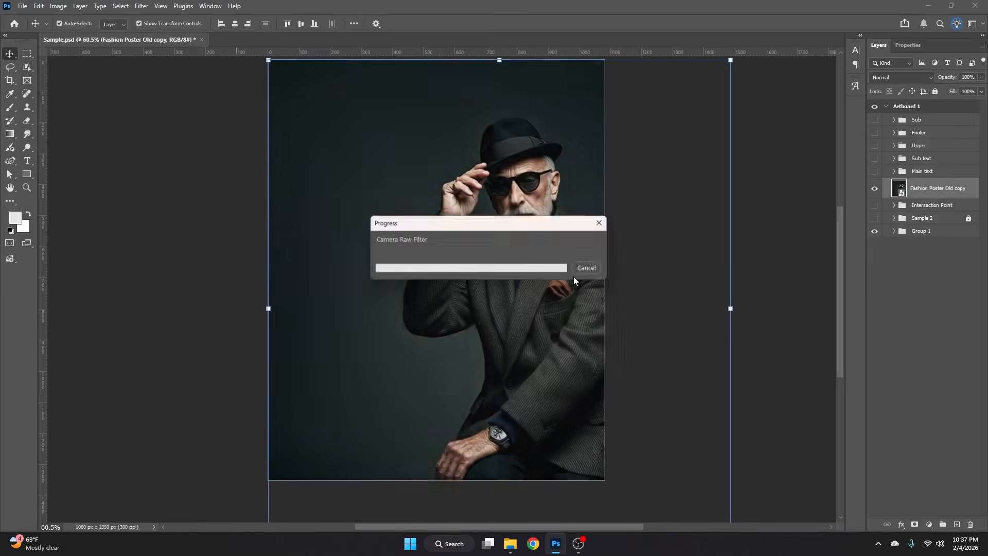
pyautogui.click(660, 227)
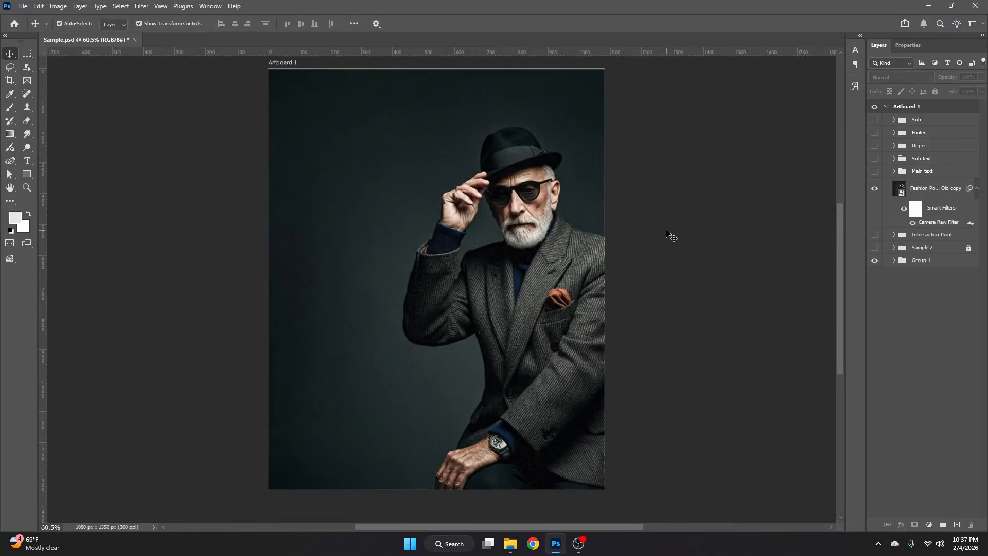
# - Collapse the smart filters of the Fashion Poster Old copy layer and lock the layer
pyautogui.click(915, 191)
pyautogui.click(977, 188)
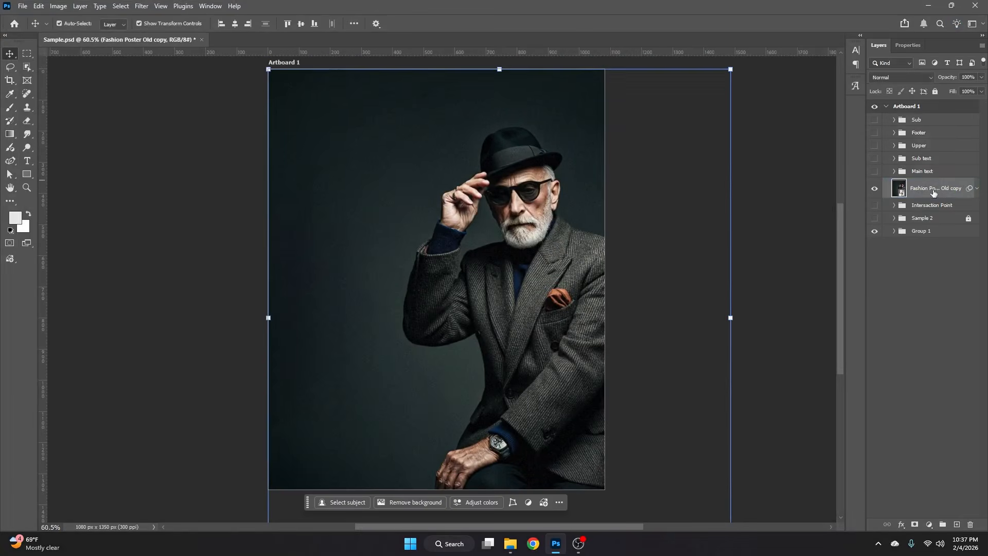
pyautogui.click(935, 91)
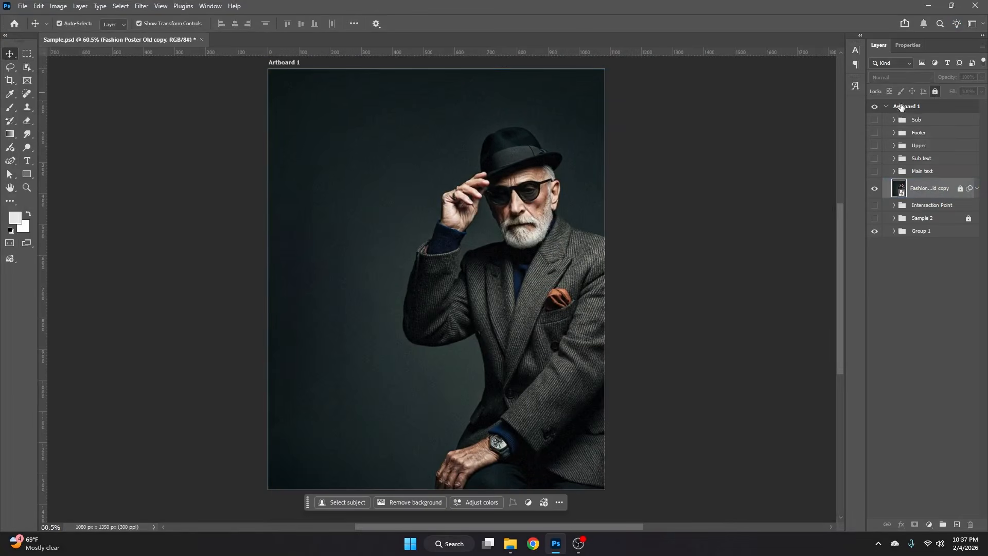
# - Show the Main text group and the guides, and move its three text layers to the upper-left guide intersection
pyautogui.click(874, 171)
pyautogui.click(898, 174)
pyautogui.click(365, 179)
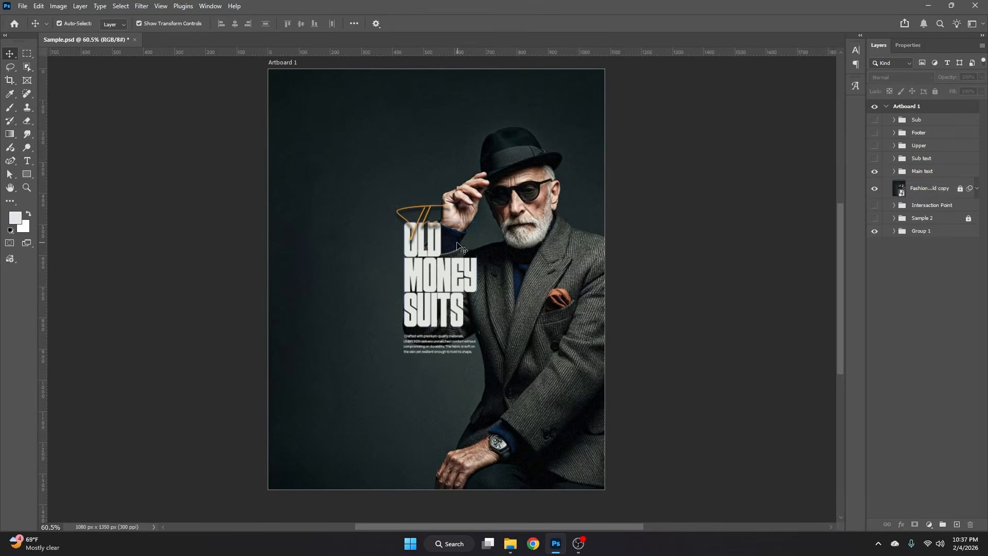
pyautogui.hotkey('ctrl', ';')
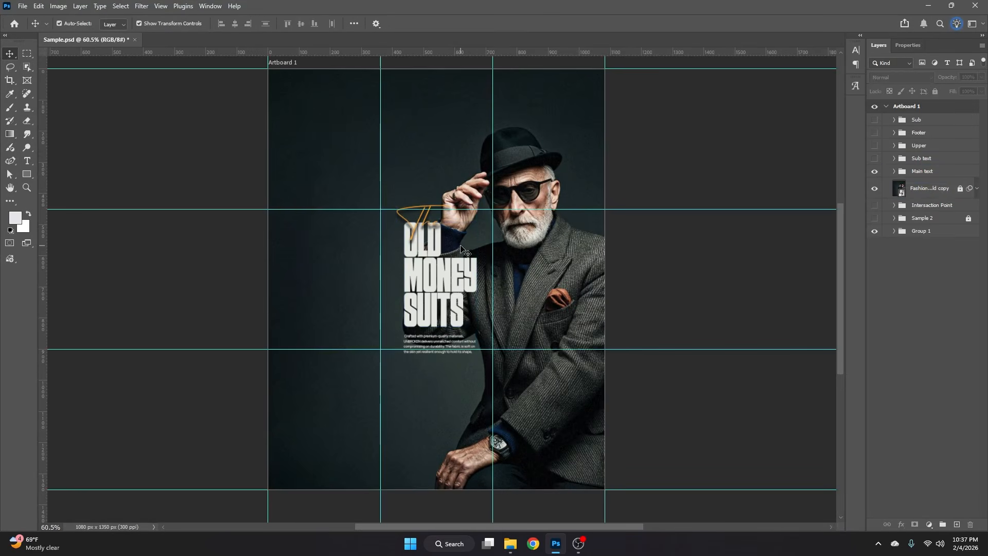
pyautogui.moveTo(406, 173); pyautogui.dragTo(480, 356)
pyautogui.moveTo(454, 284); pyautogui.dragTo(384, 213)
pyautogui.click(202, 276)
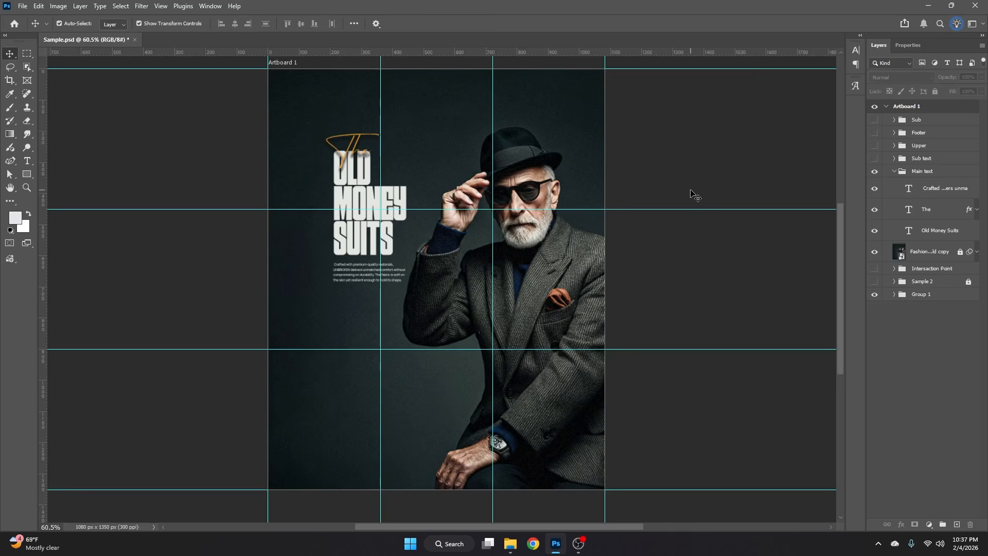
# - Shift the headline and description farther left while keeping their right edge just across the left vertical guide
pyautogui.moveTo(366, 237); pyautogui.dragTo(332, 234)
pyautogui.click(400, 185)
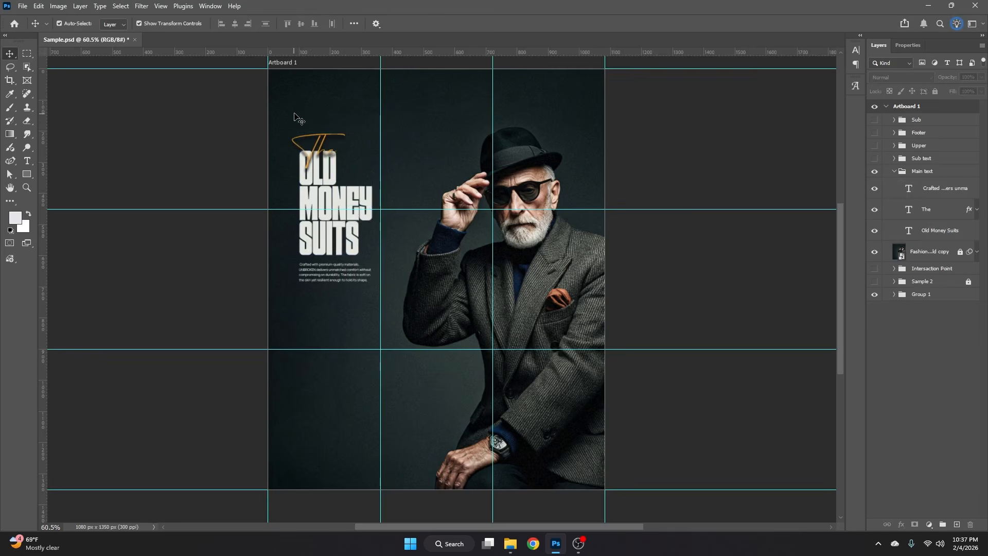
pyautogui.moveTo(297, 115); pyautogui.dragTo(348, 274)
pyautogui.moveTo(340, 234); pyautogui.dragTo(356, 234)
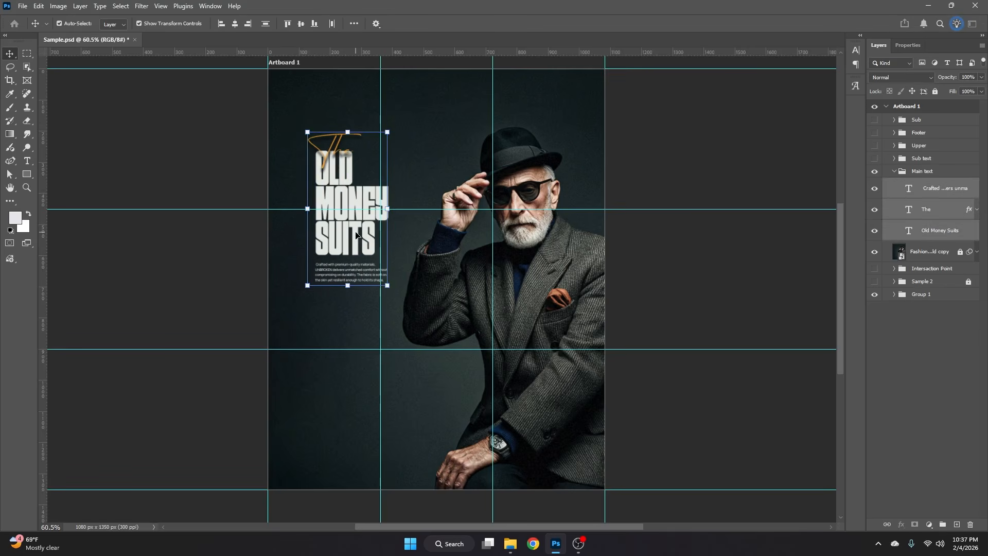
# - Nudge the three main text layers slightly right and enlarge them a little from their upper-left corner
pyautogui.click(430, 190)
pyautogui.moveTo(309, 114); pyautogui.dragTo(355, 302)
pyautogui.moveTo(355, 240); pyautogui.dragTo(357, 242)
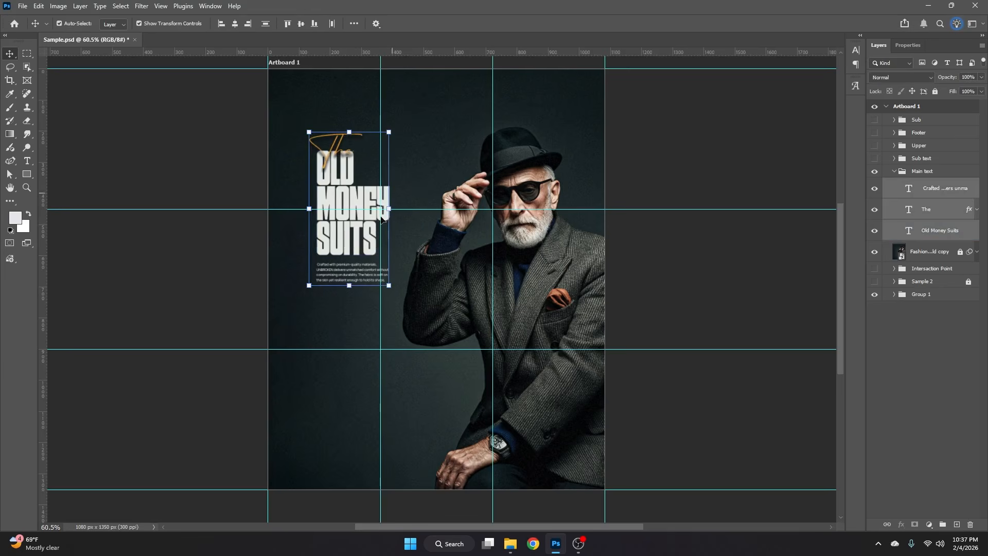
pyautogui.moveTo(389, 285); pyautogui.dragTo(394, 296)
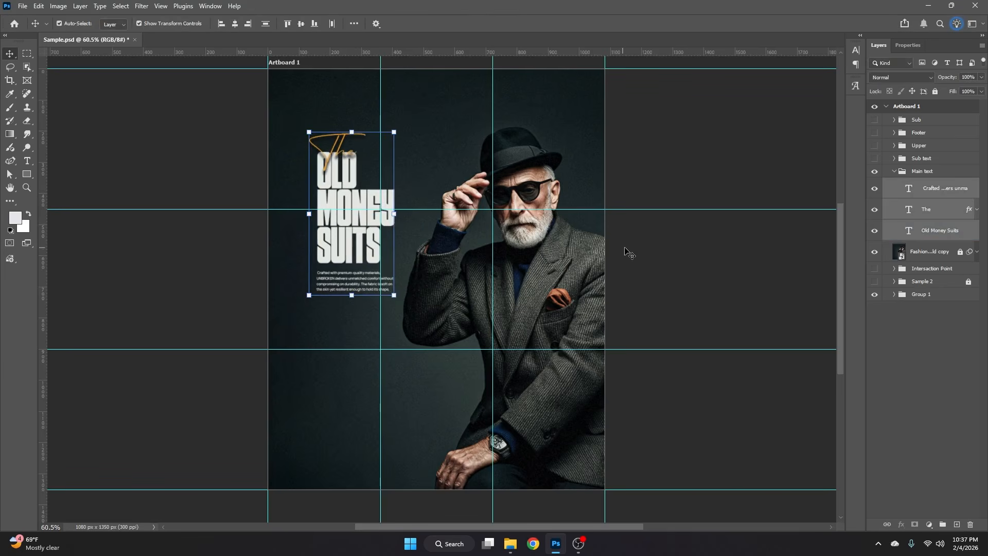
pyautogui.click(629, 253)
# - Hide the description paragraph and center The Old Money Suits headline vertically on the upper horizontal guide
pyautogui.click(357, 294)
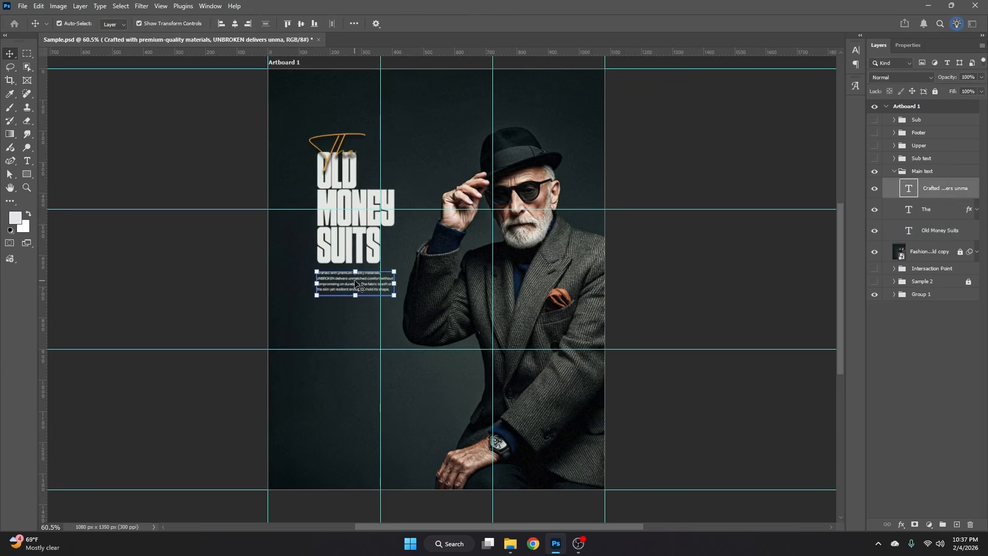
pyautogui.click(875, 190)
pyautogui.moveTo(307, 114); pyautogui.dragTo(367, 255)
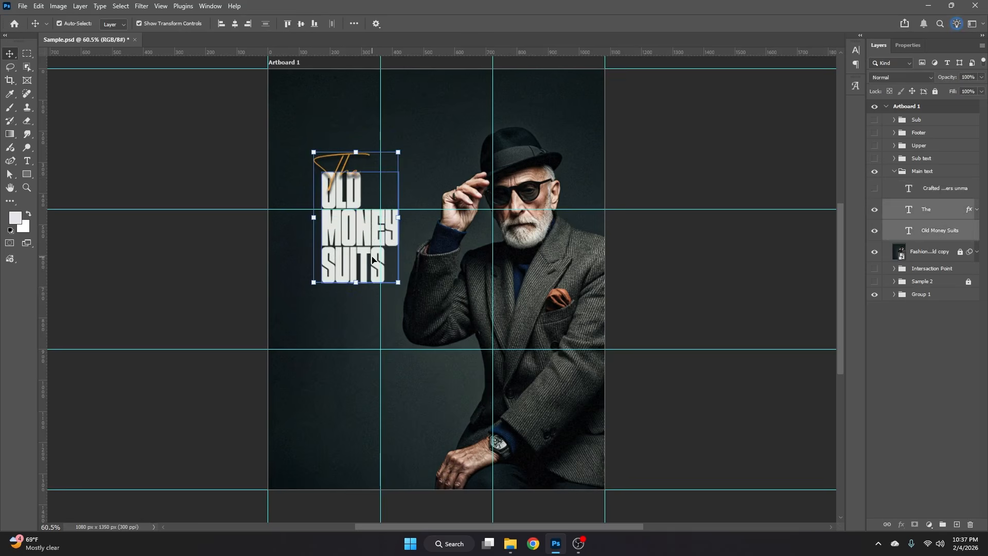
pyautogui.click(759, 266)
pyautogui.moveTo(362, 303); pyautogui.dragTo(344, 144)
pyautogui.press('Up')
pyautogui.press('Up')
pyautogui.press('Up')
pyautogui.press('Up')
pyautogui.press('Up')
pyautogui.press('Up')
pyautogui.press('Up')
pyautogui.press('Up')
pyautogui.press('Up')
pyautogui.press('Up')
pyautogui.press('Up')
pyautogui.press('Up')
pyautogui.press('Up')
pyautogui.press('Up')
pyautogui.press('Up')
pyautogui.press('Up')
pyautogui.press('Up')
pyautogui.press('Up')
pyautogui.press('Up')
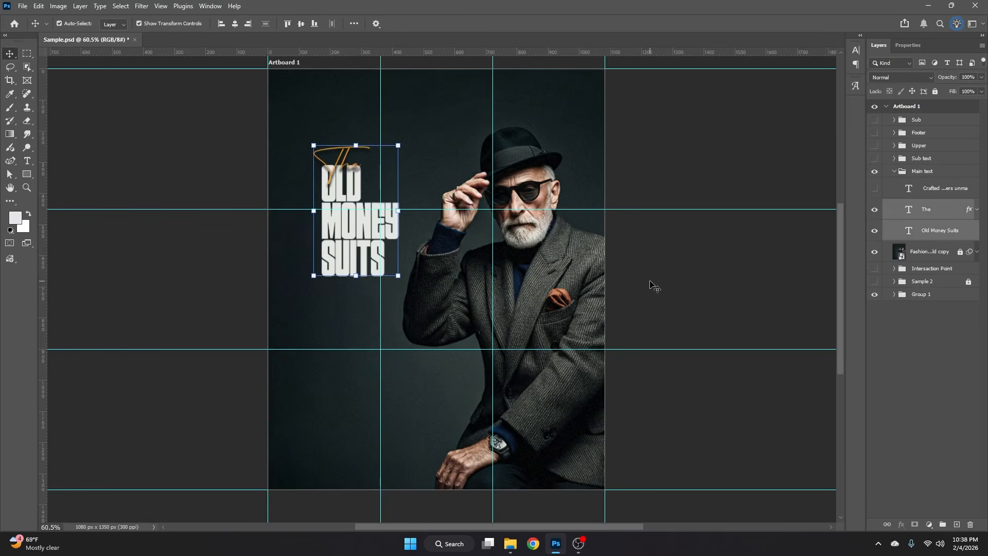
pyautogui.click(651, 284)
# - Collapse the Main text group, show the Sub text group and move it to about X 279 px, Y 900 px at the lower-left guide intersection
pyautogui.click(937, 172)
pyautogui.click(894, 172)
pyautogui.click(917, 160)
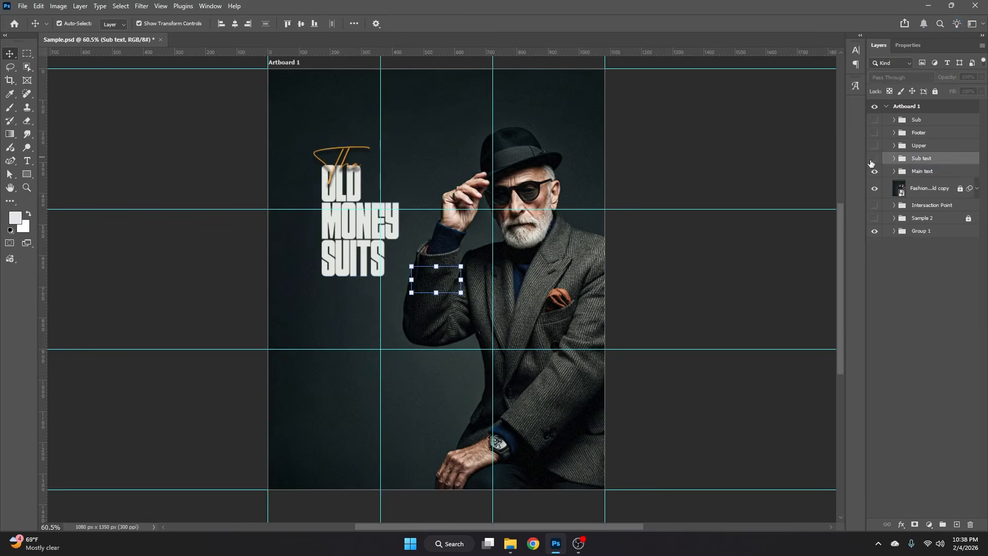
pyautogui.click(874, 158)
pyautogui.hotkey('ctrl', 't')
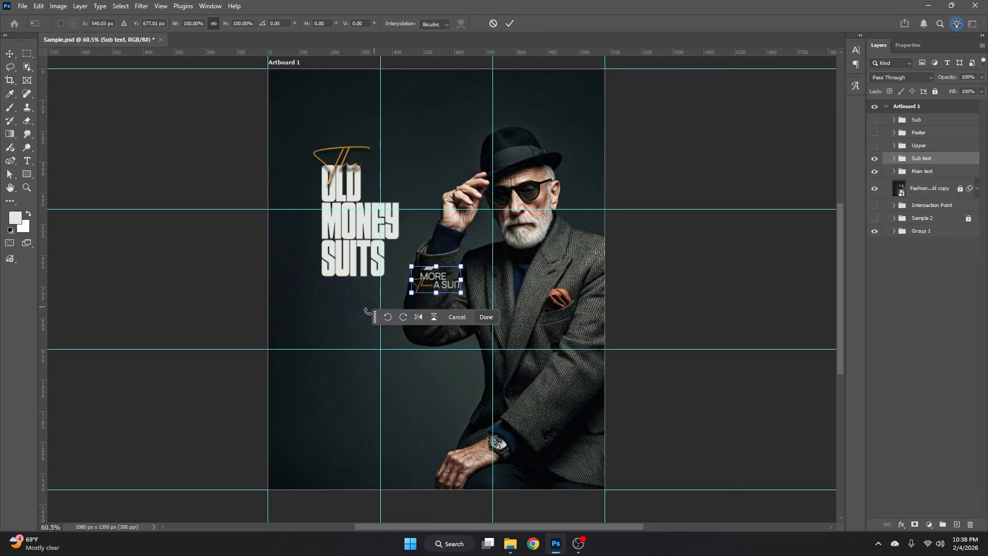
pyautogui.moveTo(432, 284); pyautogui.dragTo(361, 348)
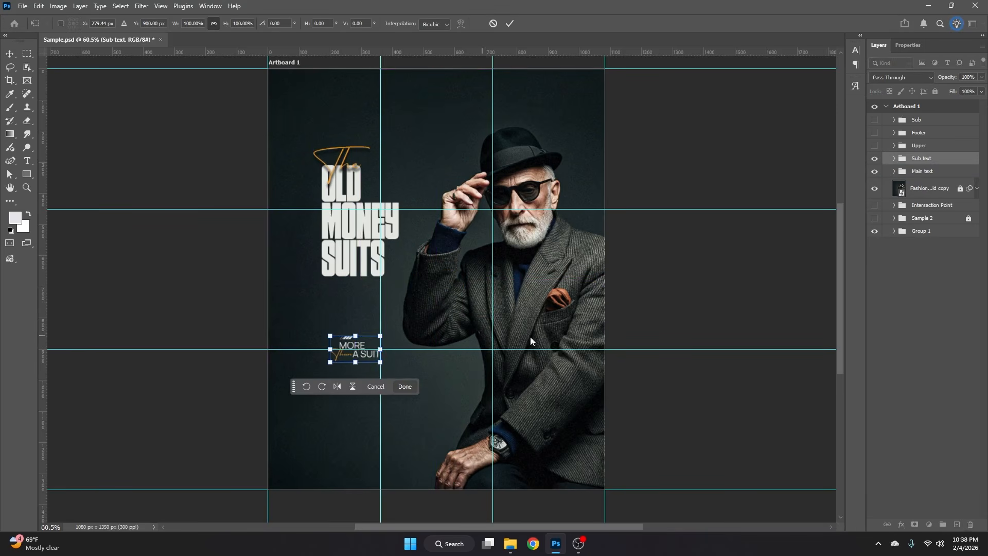
pyautogui.press('Return')
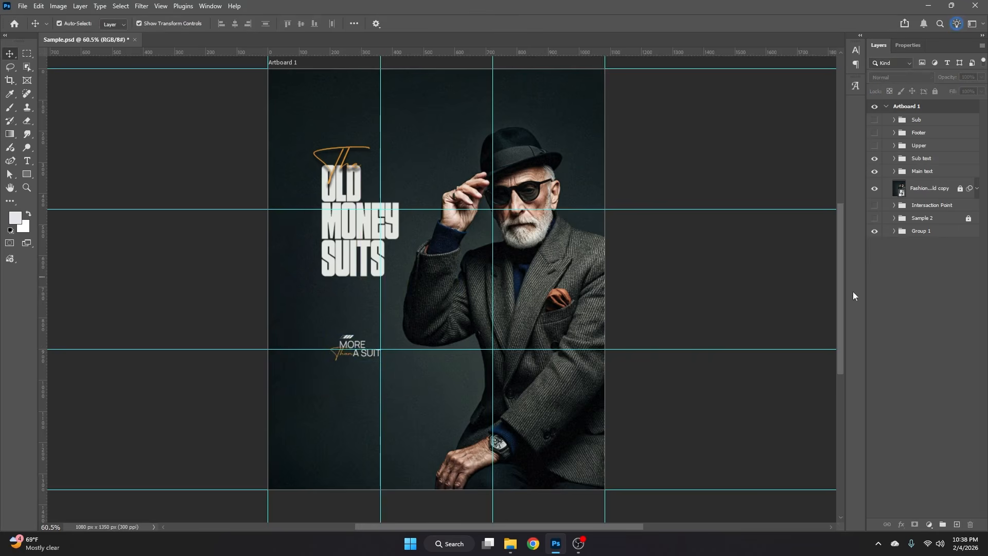
# - Show the Upper group, align it to the artboard's top edge and lower it to leave a margin
pyautogui.click(874, 146)
pyautogui.click(924, 145)
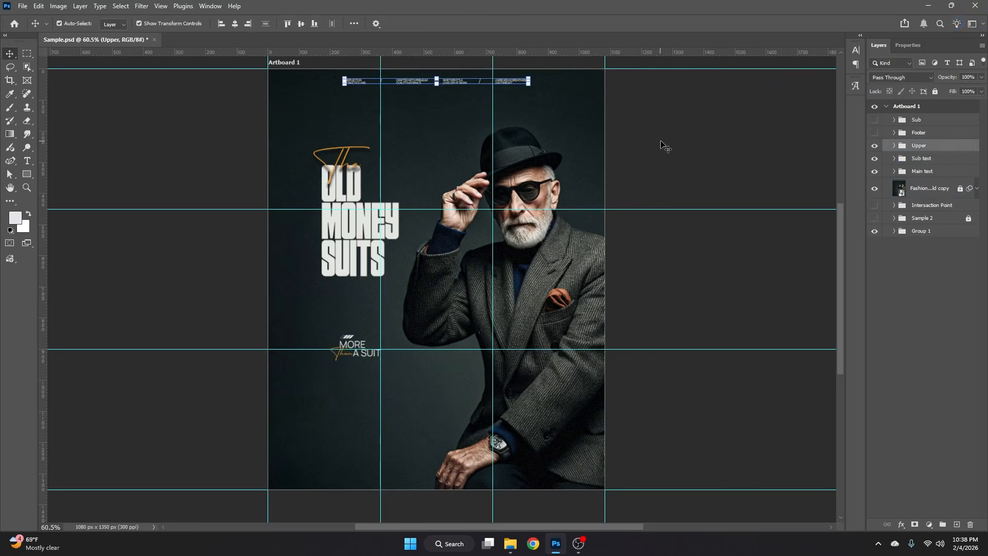
pyautogui.click(288, 23)
pyautogui.hotkey('shift', 'Down')
pyautogui.hotkey('shift', 'Down')
pyautogui.hotkey('shift', 'Down')
pyautogui.hotkey('shift', 'Down')
pyautogui.hotkey('shift', 'Down')
pyautogui.click(692, 136)
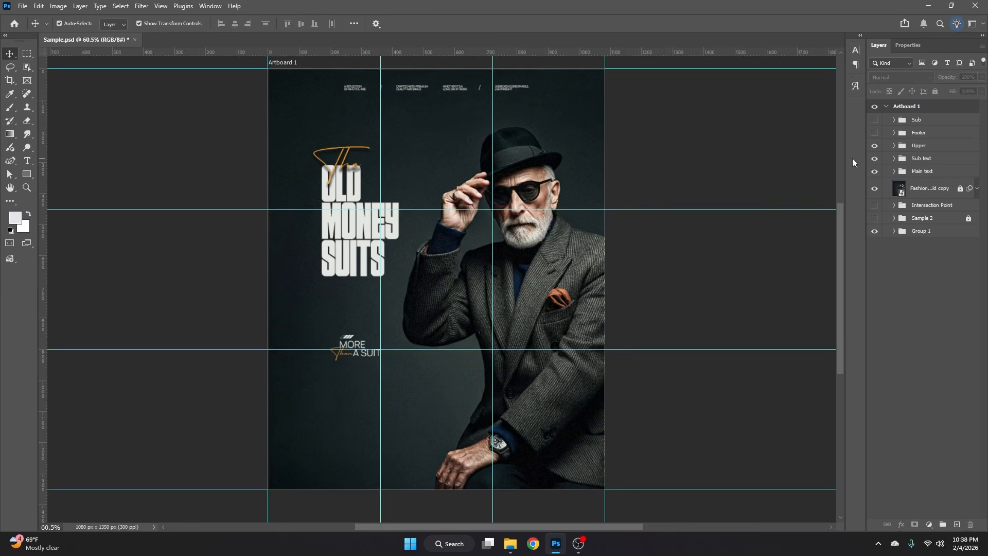
# - Show the Footer group, center it horizontally and raise it above the artboard's bottom edge to leave a margin
pyautogui.click(875, 134)
pyautogui.click(919, 133)
pyautogui.click(234, 23)
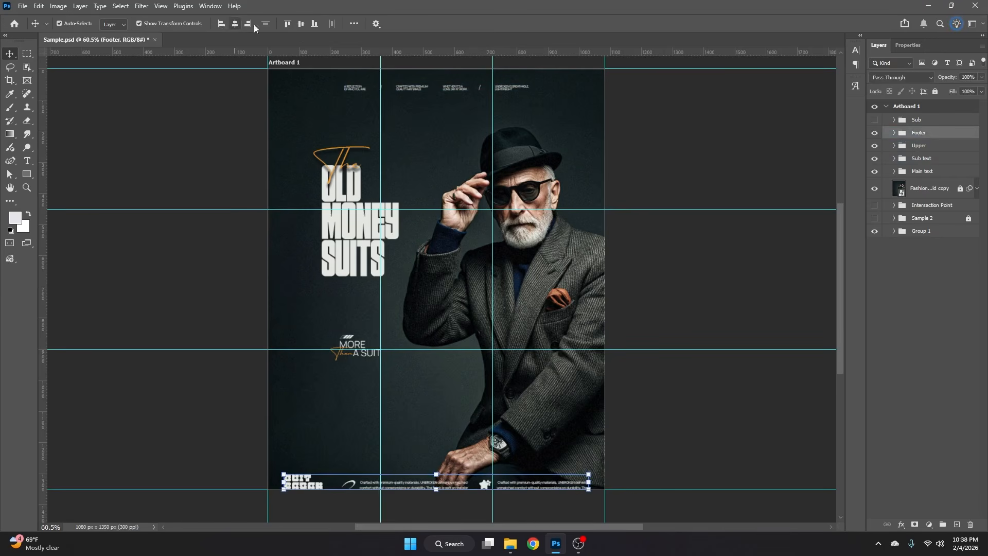
pyautogui.hotkey('shift', 'Up')
pyautogui.hotkey('shift', 'Up')
pyautogui.hotkey('shift', 'Up')
pyautogui.hotkey('shift', 'Up')
pyautogui.hotkey('shift', 'Up')
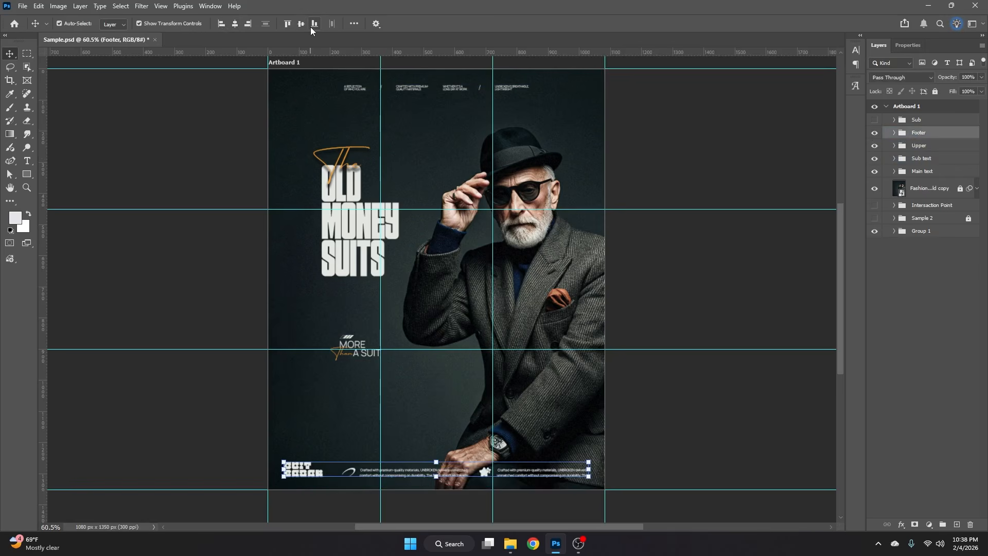
# - Save the document, then show the Sub group and place its Modern Fit text just below the lower horizontal guide, beside the second vertical guide
pyautogui.click(636, 292)
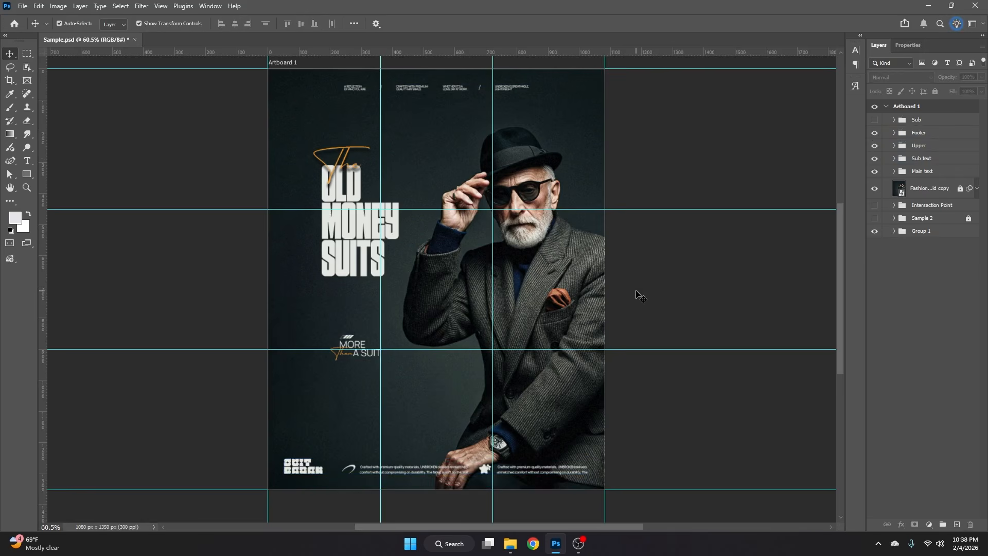
pyautogui.hotkey('ctrl', 's')
pyautogui.click(875, 120)
pyautogui.click(918, 124)
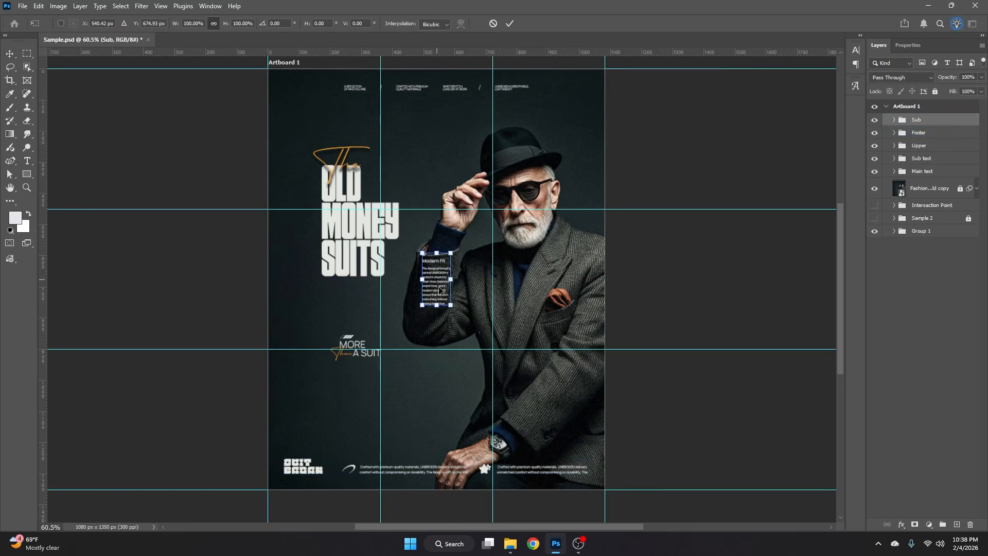
pyautogui.moveTo(437, 278); pyautogui.dragTo(466, 372)
pyautogui.click(653, 317)
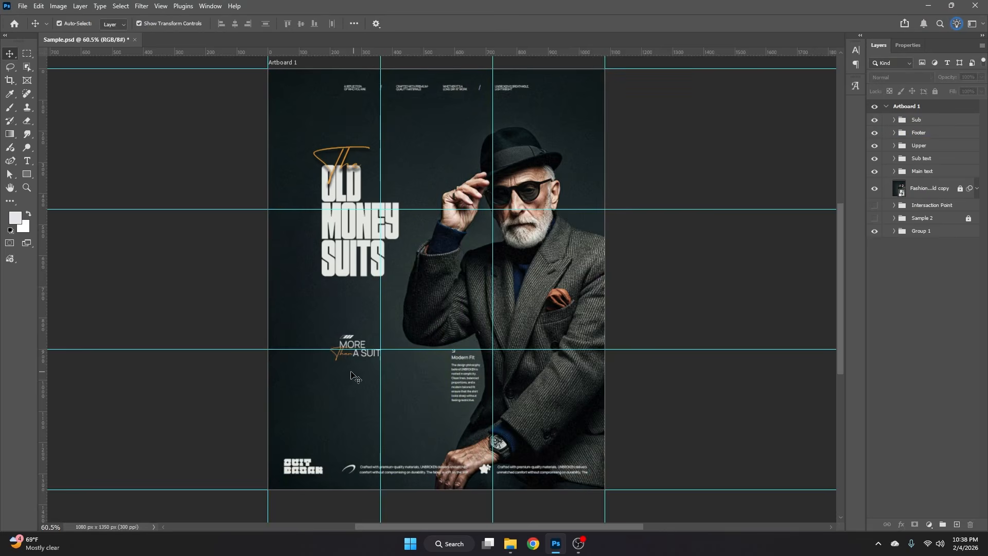
# - Shift the More Than A Suit elements away from the first vertical guide and back so their right edge meets it
pyautogui.scroll(1, 351, 374)
pyautogui.moveTo(350, 344); pyautogui.dragTo(355, 343)
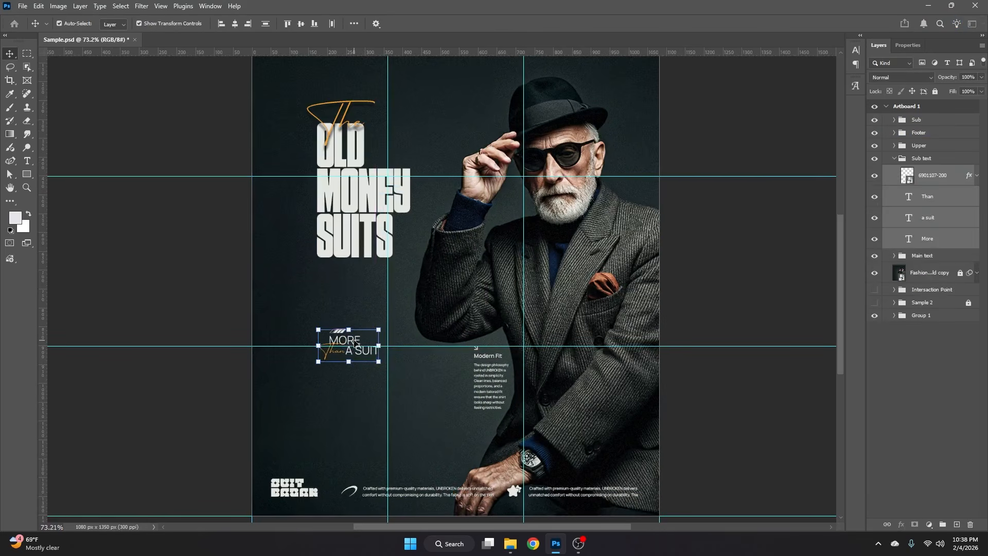
pyautogui.click(407, 335)
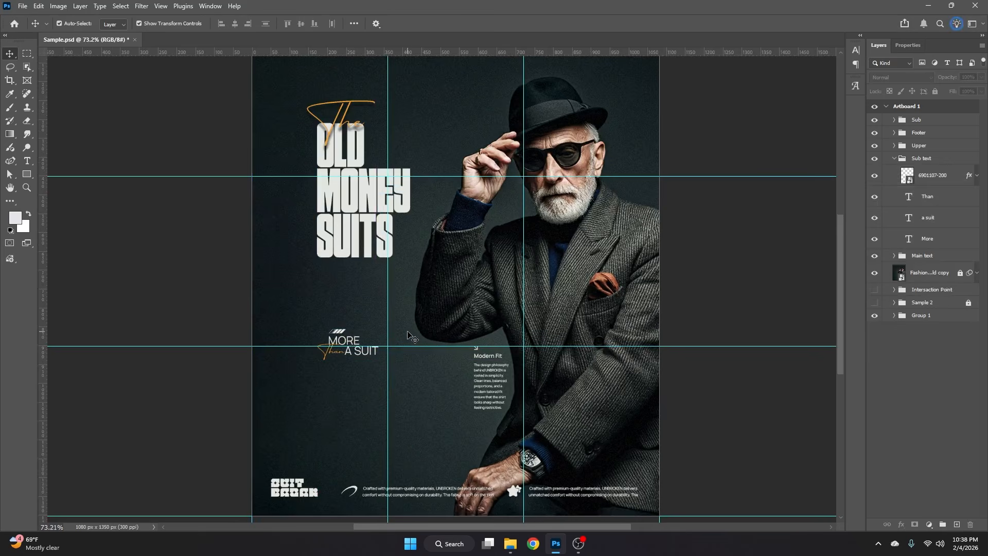
pyautogui.moveTo(312, 309); pyautogui.dragTo(379, 372)
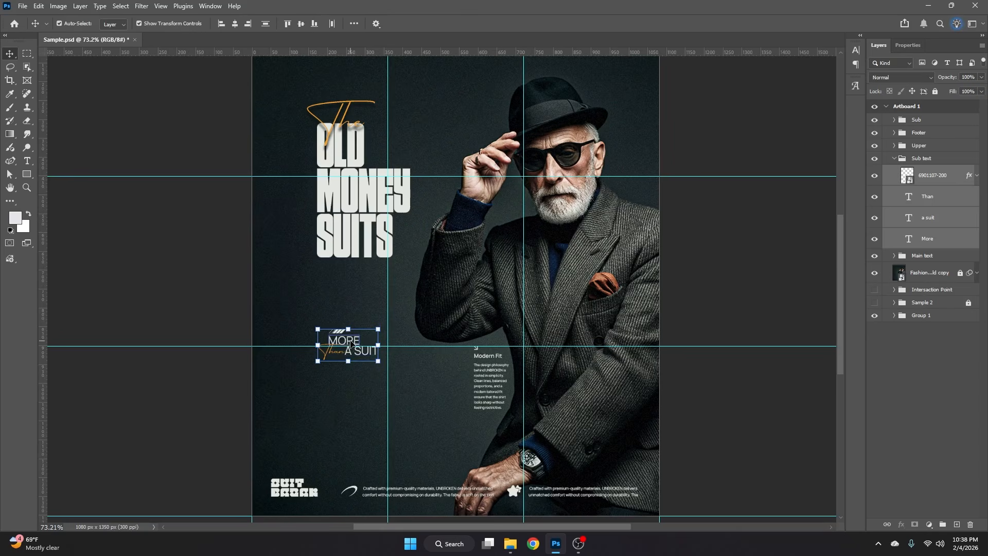
pyautogui.moveTo(350, 344)
pyautogui.mouseDown()
pyautogui.moveTo(338, 374)
pyautogui.moveTo(340, 297)
pyautogui.moveTo(344, 345)
pyautogui.moveTo(341, 328)
pyautogui.moveTo(363, 329)
pyautogui.moveTo(329, 344)
pyautogui.moveTo(360, 346)
pyautogui.mouseUp()
pyautogui.click(719, 268)
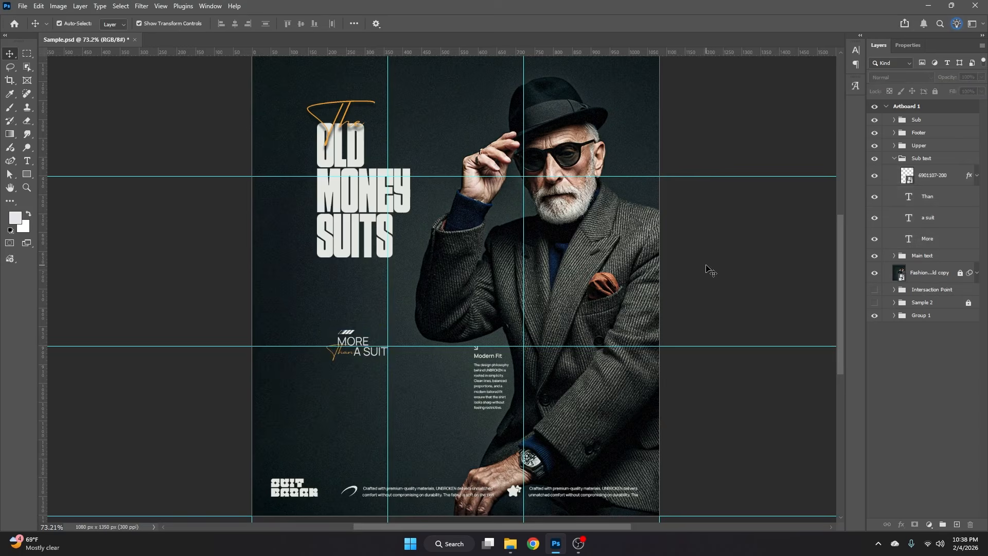
# - Examine the overall poster layout and how legible the footer text is over the man's hand
pyautogui.scroll(-1, 713, 270)
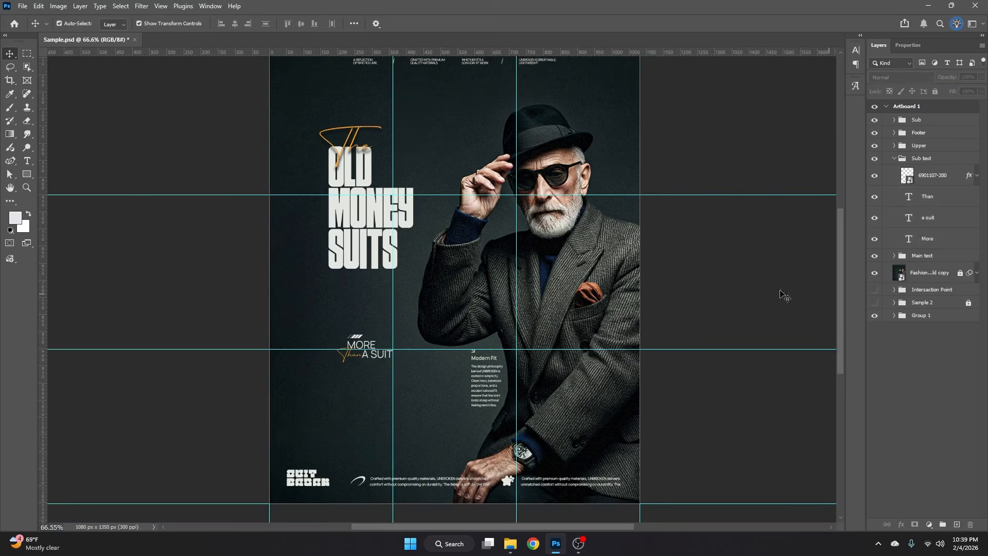
pyautogui.scroll(-2, 515, 355)
pyautogui.click(413, 415)
pyautogui.scroll(4, 413, 417)
pyautogui.scroll(-7, 447, 425)
pyautogui.click(699, 262)
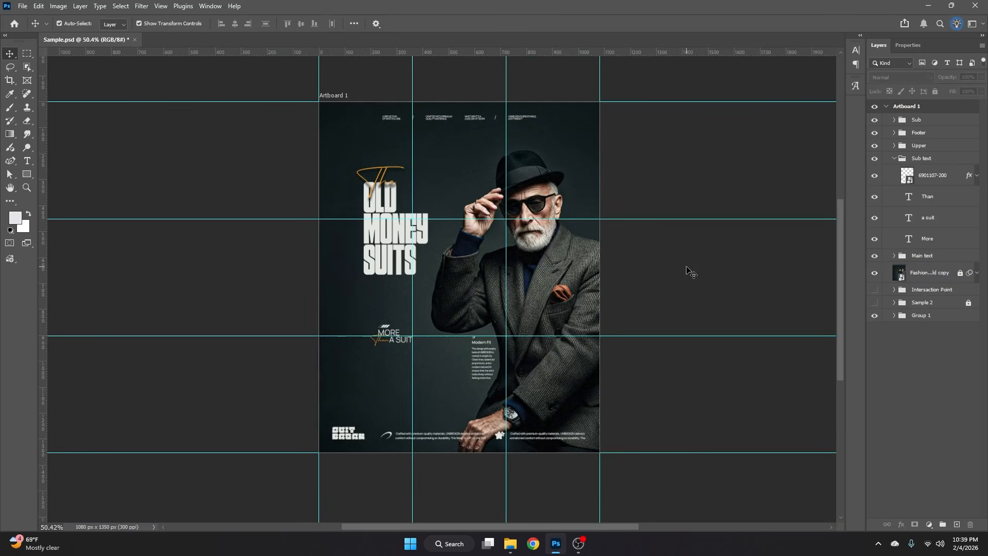
pyautogui.scroll(4, 481, 463)
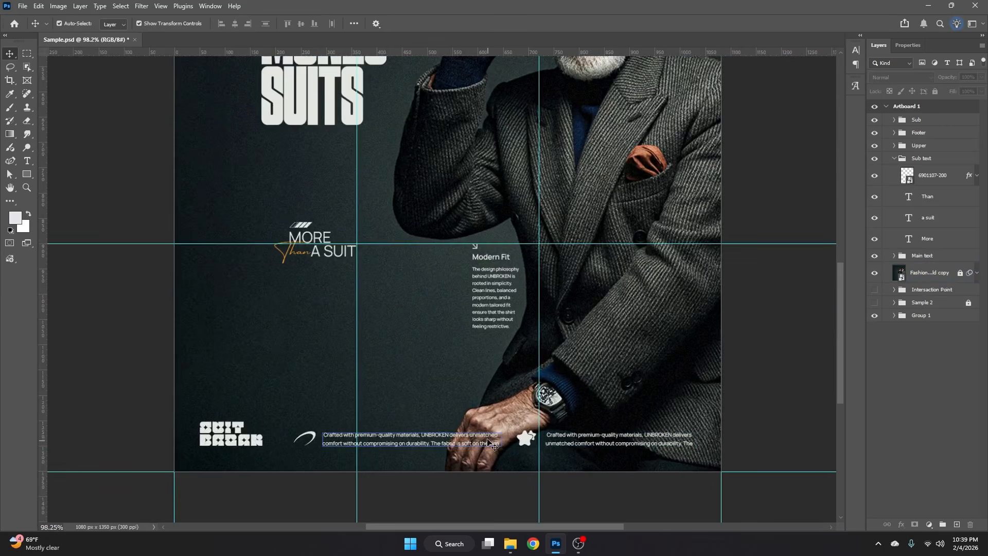
pyautogui.scroll(-4, 457, 445)
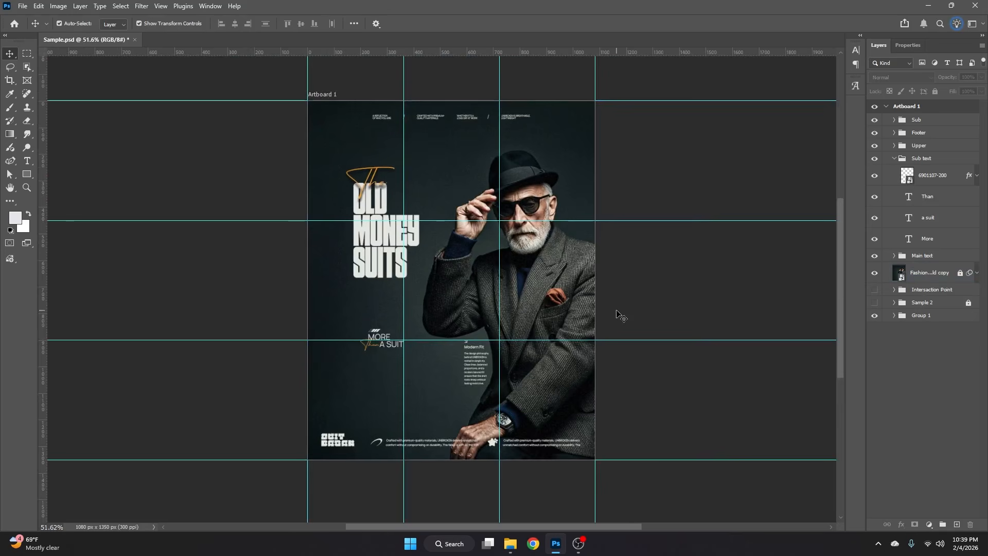
# - Add a linear Gradient fill above the Fashion Poster Old copy layer, fading from dark teal 031d1e sampled from the photo's background to transparent
pyautogui.click(970, 277)
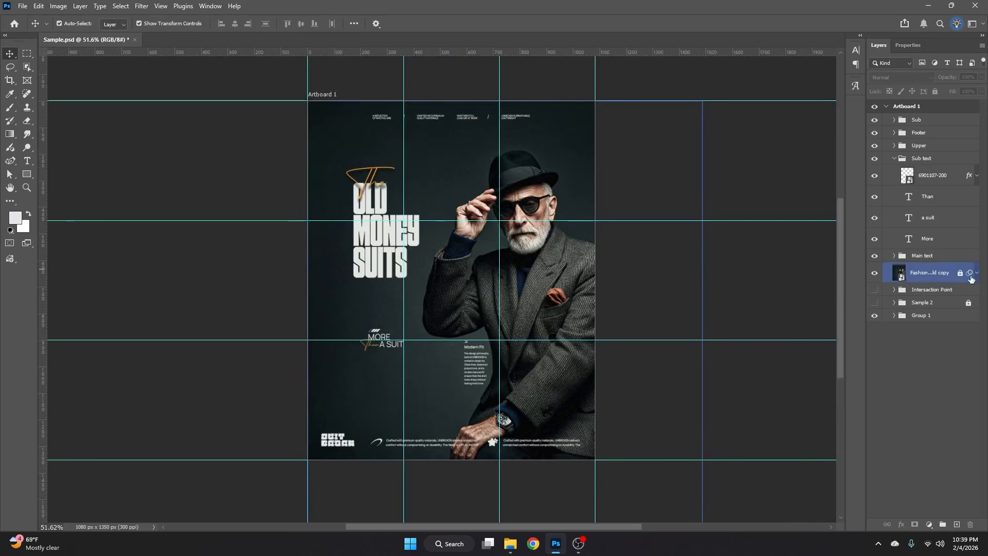
pyautogui.click(929, 279)
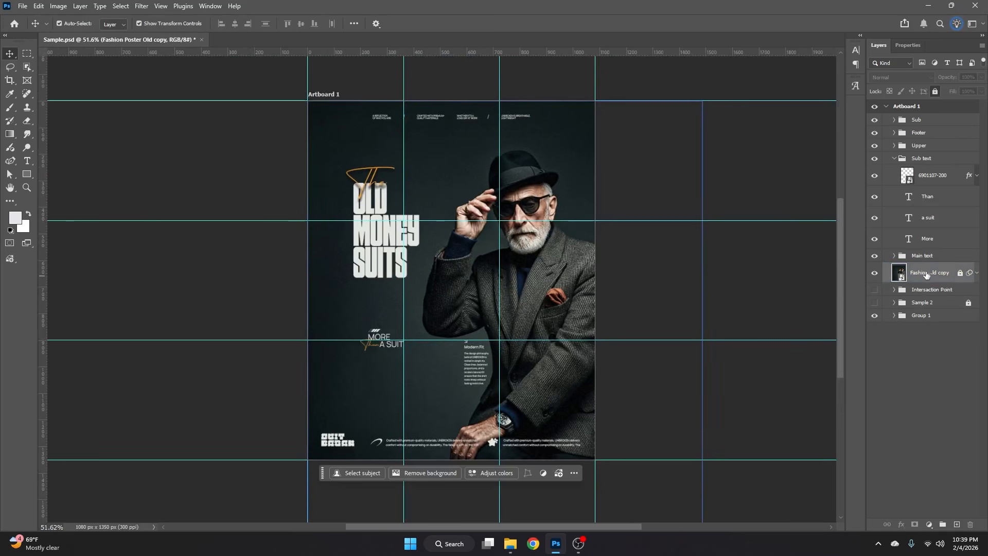
pyautogui.click(929, 525)
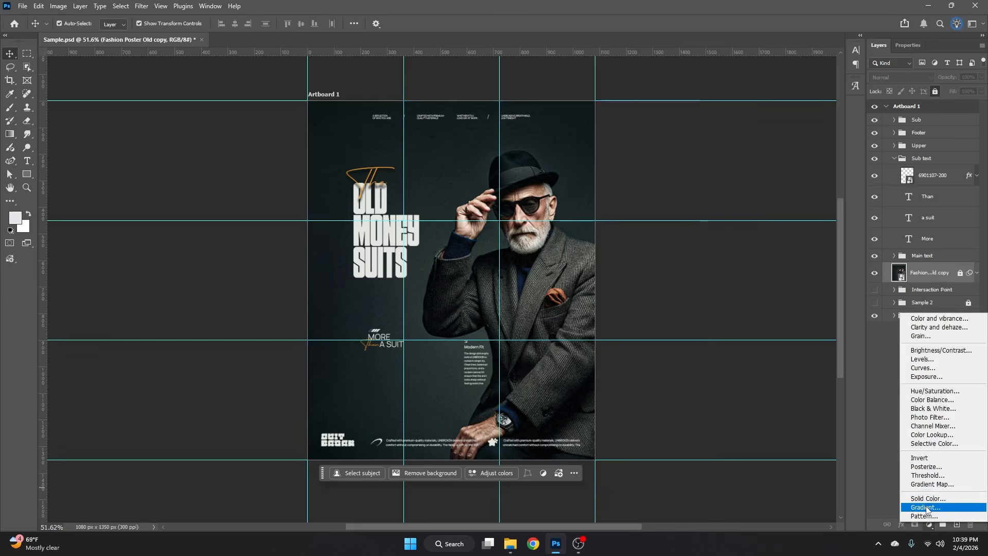
pyautogui.click(926, 508)
pyautogui.click(541, 197)
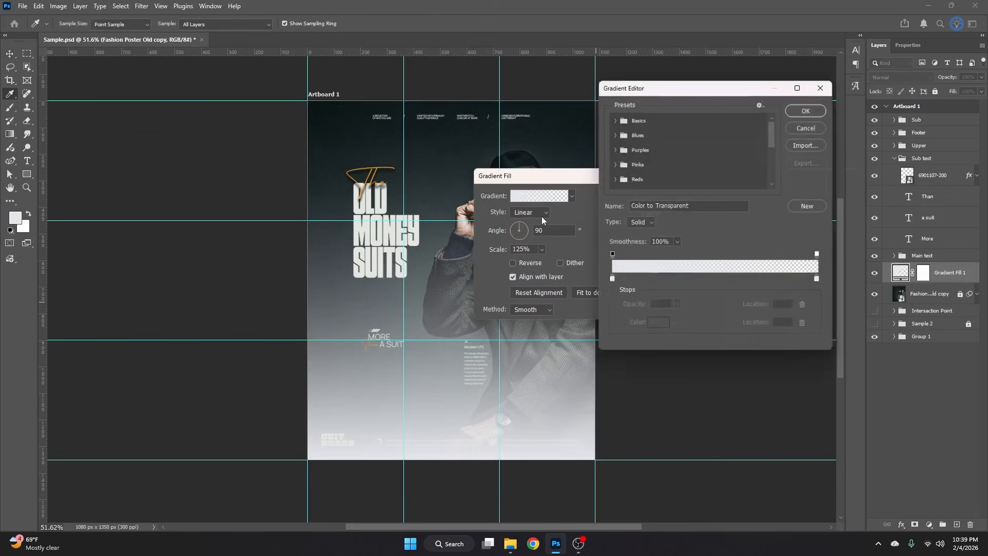
pyautogui.doubleClick(611, 279)
pyautogui.click(555, 135)
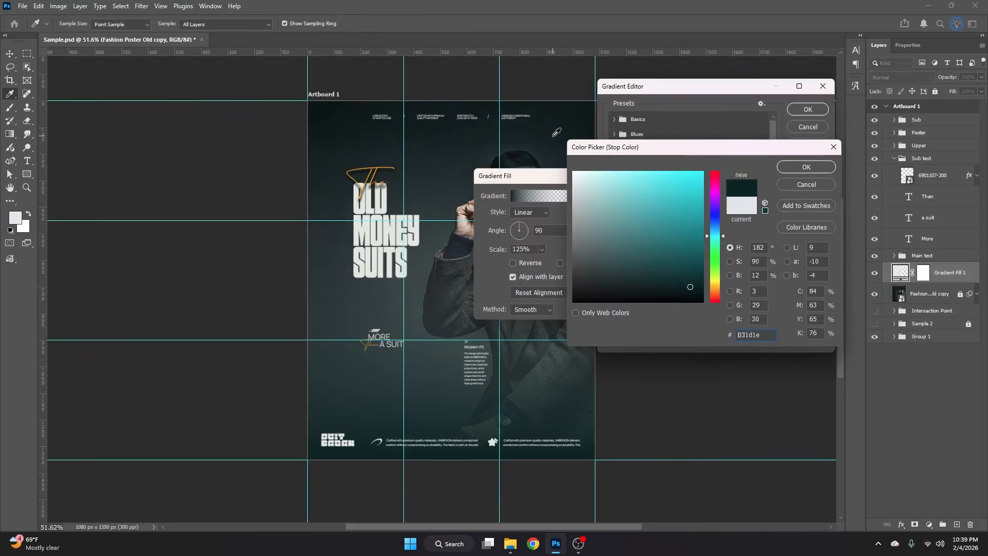
pyautogui.press('Return')
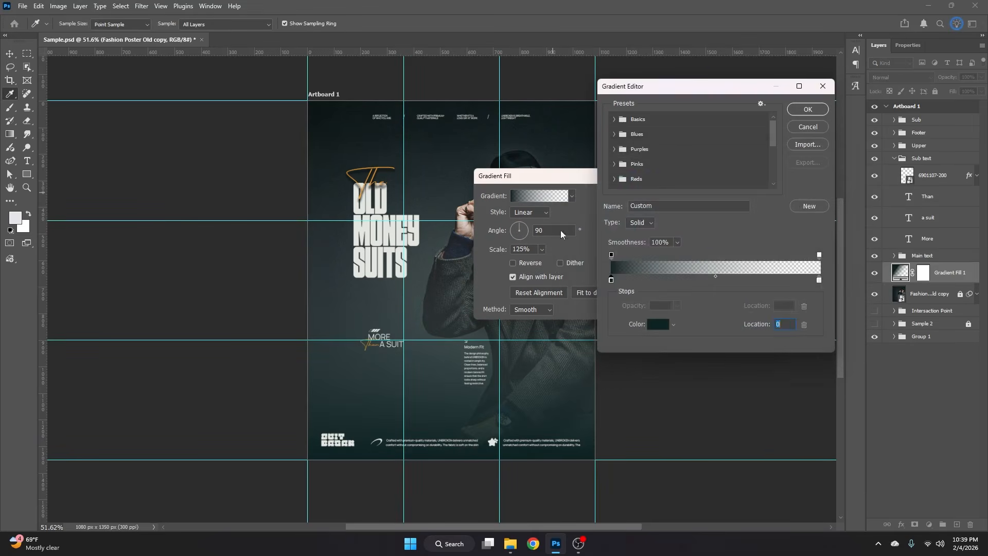
pyautogui.press('Return')
pyautogui.click(652, 196)
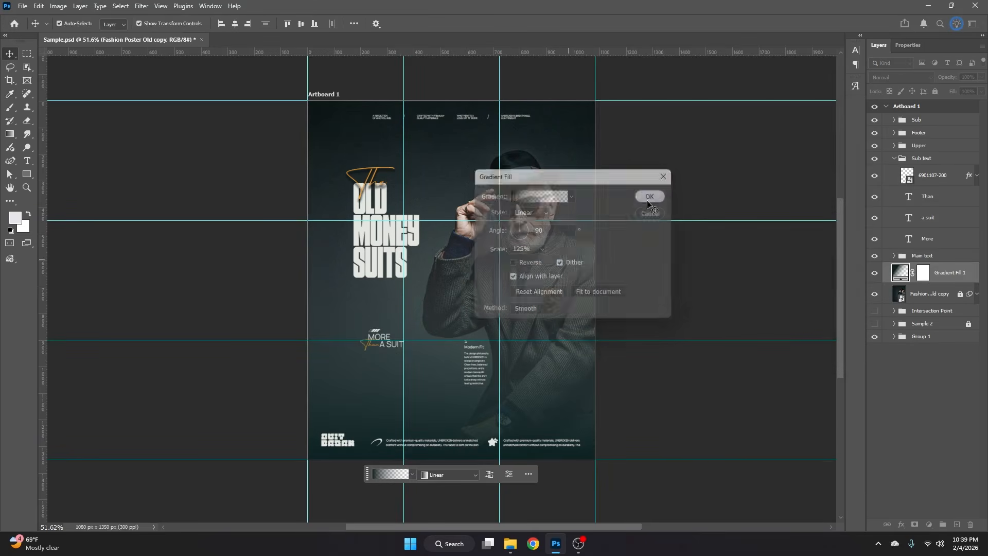
# - Paint black with a large soft brush at 10% flow on the Gradient Fill 1 mask to clear the haze across the poster's middle
pyautogui.scroll(5, 443, 457)
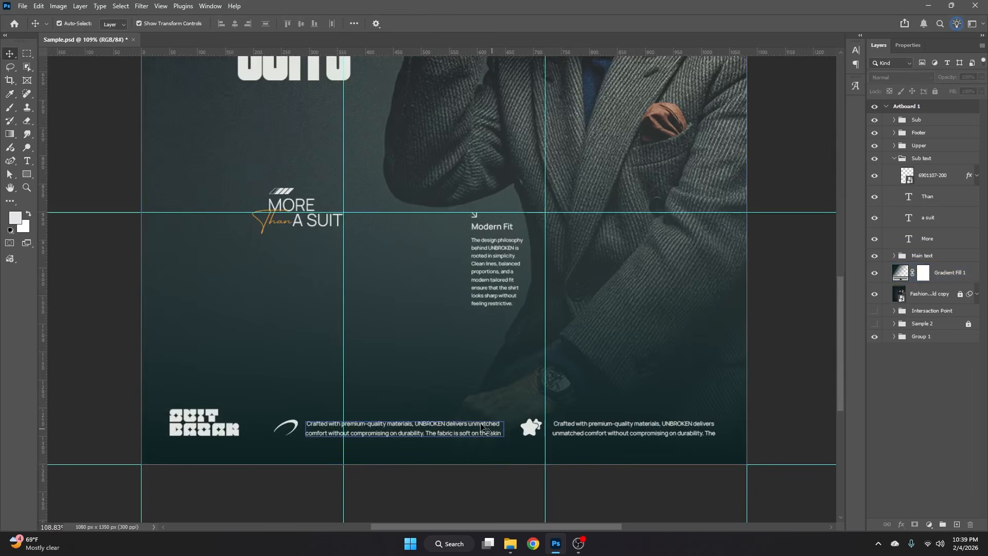
pyautogui.scroll(-5, 452, 429)
pyautogui.scroll(2, 453, 429)
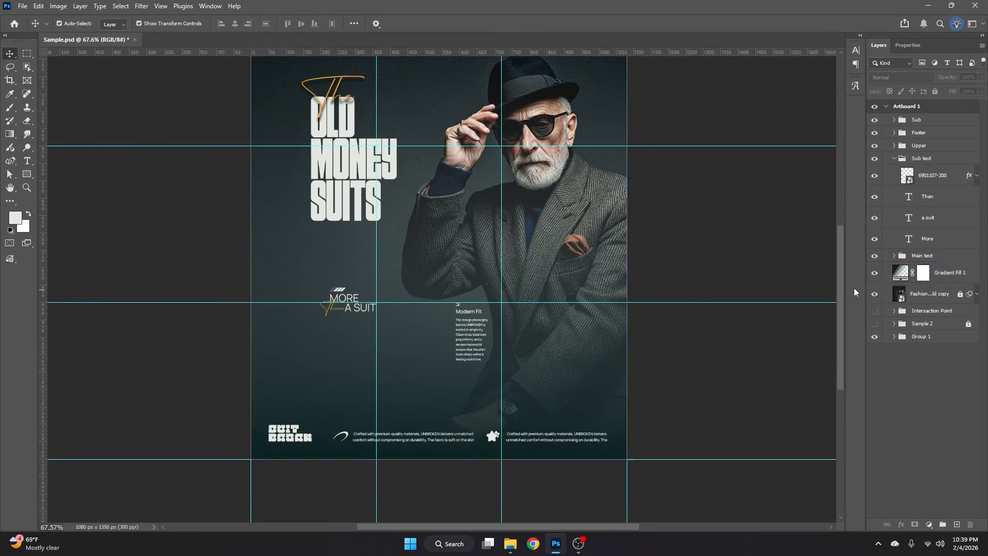
pyautogui.click(923, 273)
pyautogui.click(7, 115)
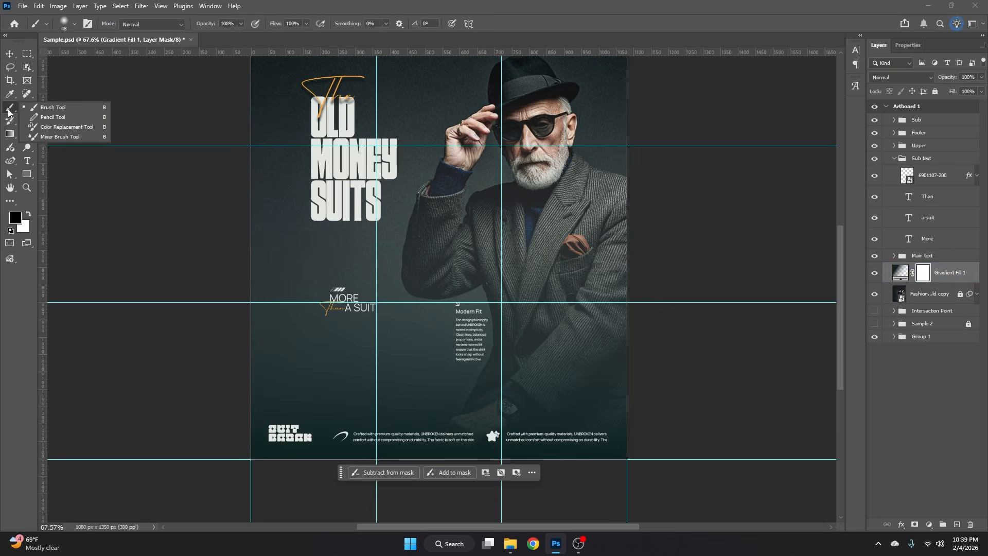
pyautogui.click(52, 106)
pyautogui.click(28, 215)
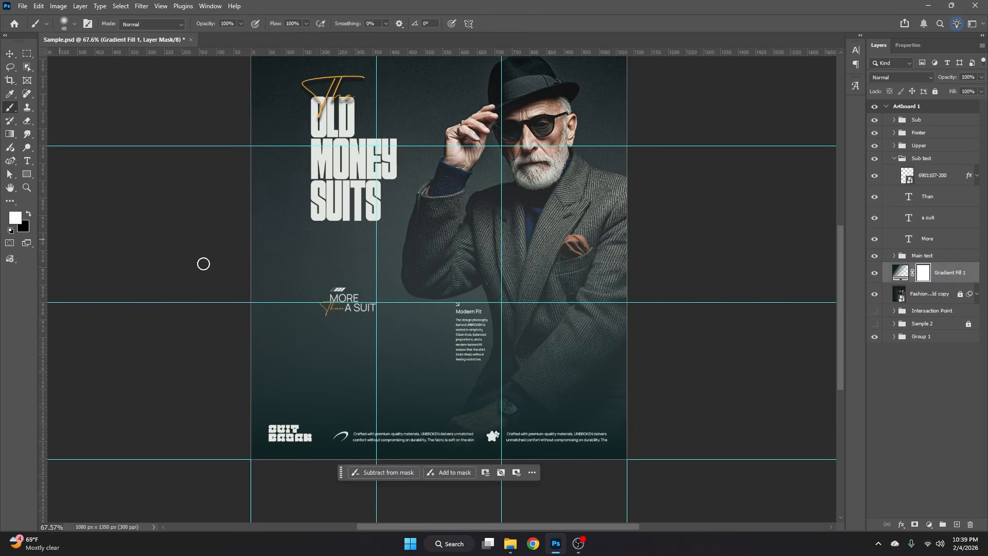
pyautogui.moveTo(360, 308); pyautogui.dragTo(406, 315)
pyautogui.click(29, 213)
pyautogui.press('Return')
pyautogui.moveTo(404, 278); pyautogui.dragTo(421, 278)
pyautogui.moveTo(501, 283)
pyautogui.mouseDown()
pyautogui.moveTo(301, 273)
pyautogui.moveTo(455, 287)
pyautogui.mouseUp()
# - Mask out more of the gradient with a smaller soft brush around the Modern Fit text, the lower jacket, hand and watch
pyautogui.scroll(2, 472, 301)
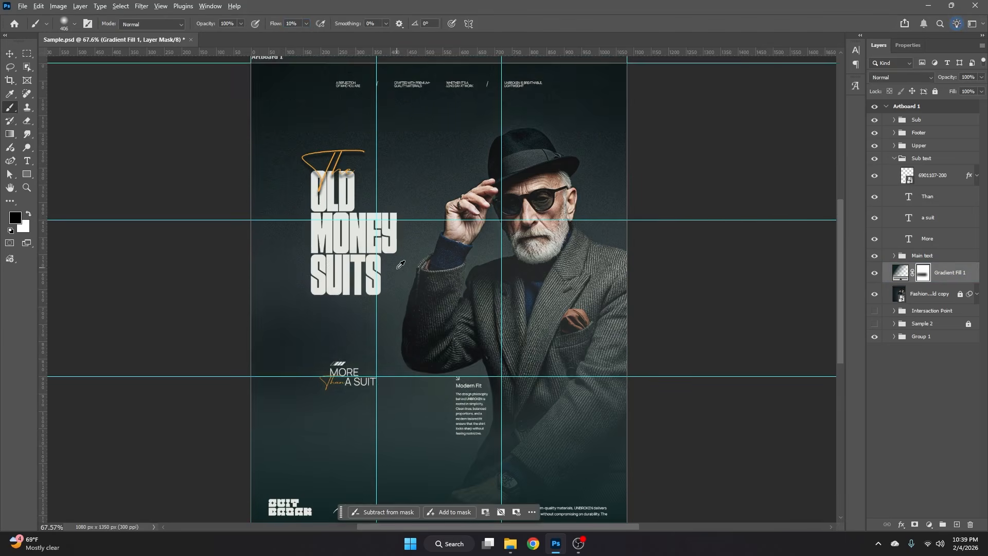
pyautogui.scroll(-3, 398, 267)
pyautogui.moveTo(384, 242); pyautogui.dragTo(421, 239)
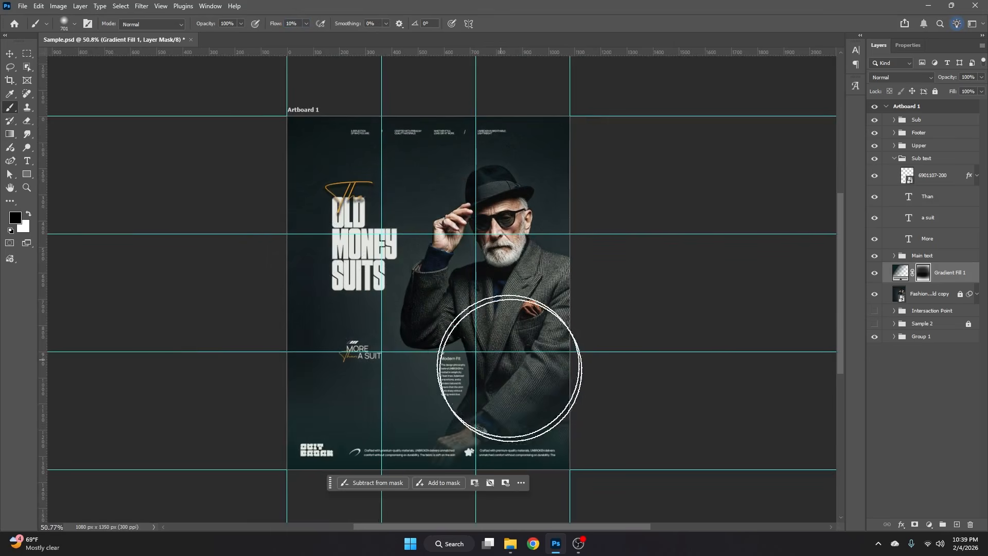
pyautogui.scroll(-2, 499, 360)
pyautogui.scroll(3, 452, 372)
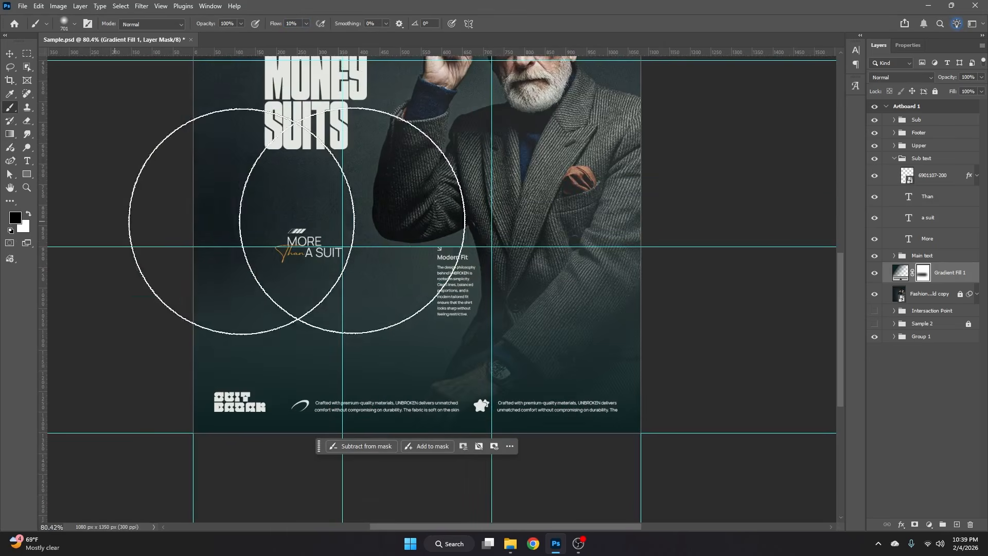
pyautogui.moveTo(412, 298); pyautogui.dragTo(338, 309)
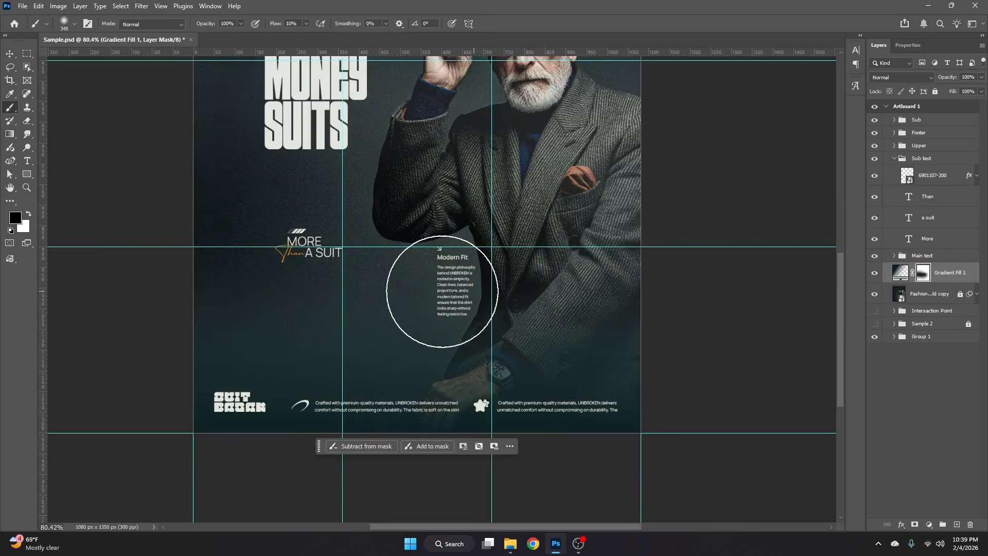
pyautogui.moveTo(570, 304)
pyautogui.mouseDown()
pyautogui.moveTo(496, 400)
pyautogui.moveTo(590, 396)
pyautogui.mouseUp()
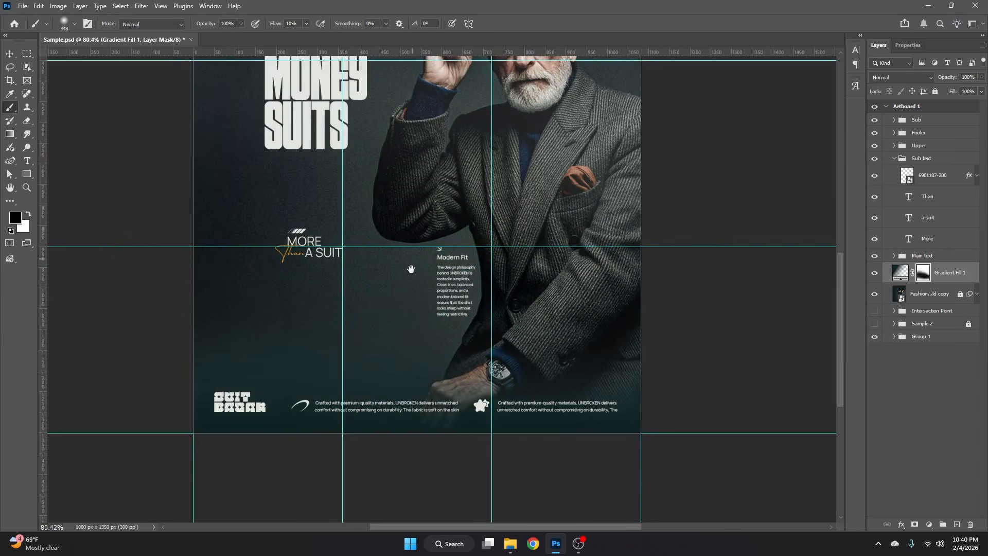
# - Clear the remaining gradient over the headline and figure with a larger soft brush, comparing the poster with the gradient hidden and shown
pyautogui.scroll(-3, 413, 269)
pyautogui.moveTo(340, 229); pyautogui.dragTo(400, 235)
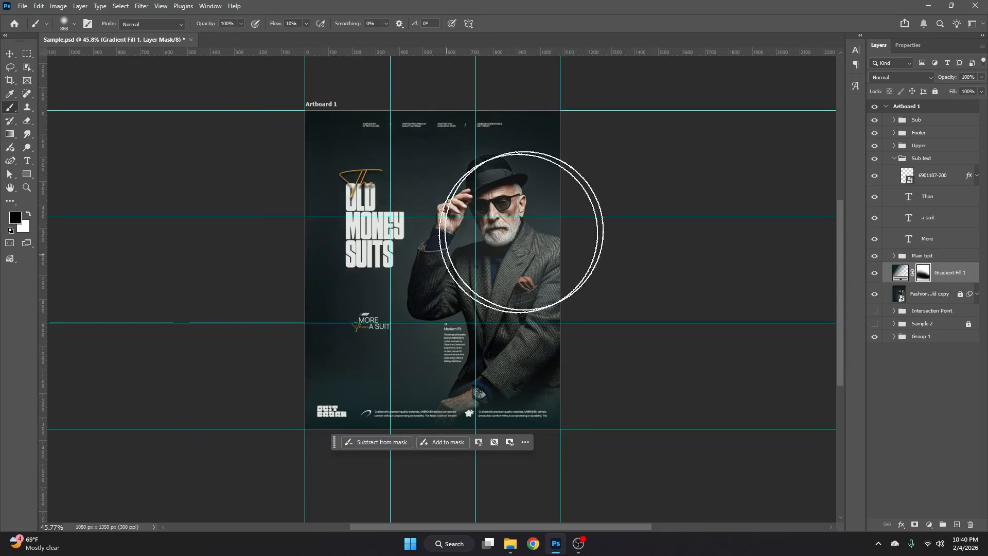
pyautogui.click(875, 274)
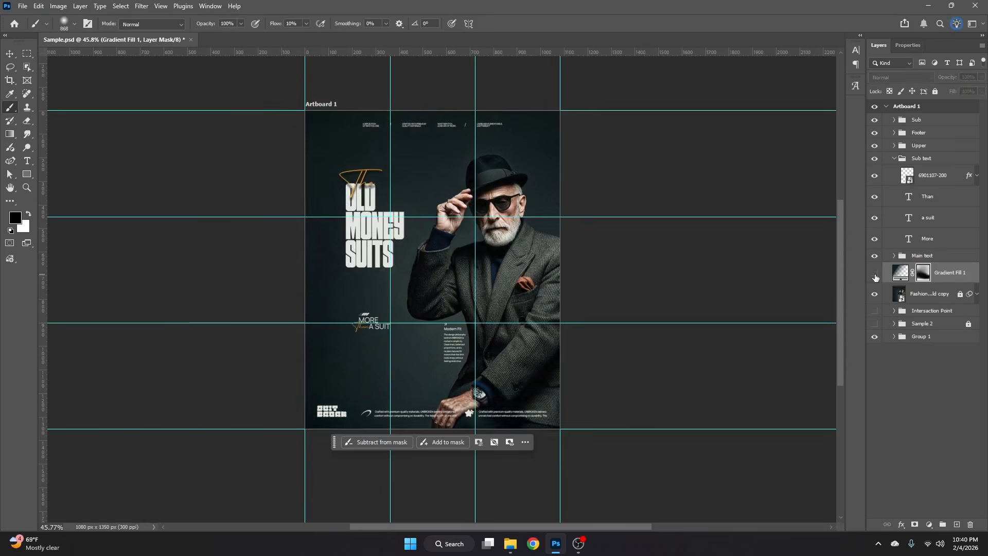
pyautogui.click(876, 274)
pyautogui.click(875, 277)
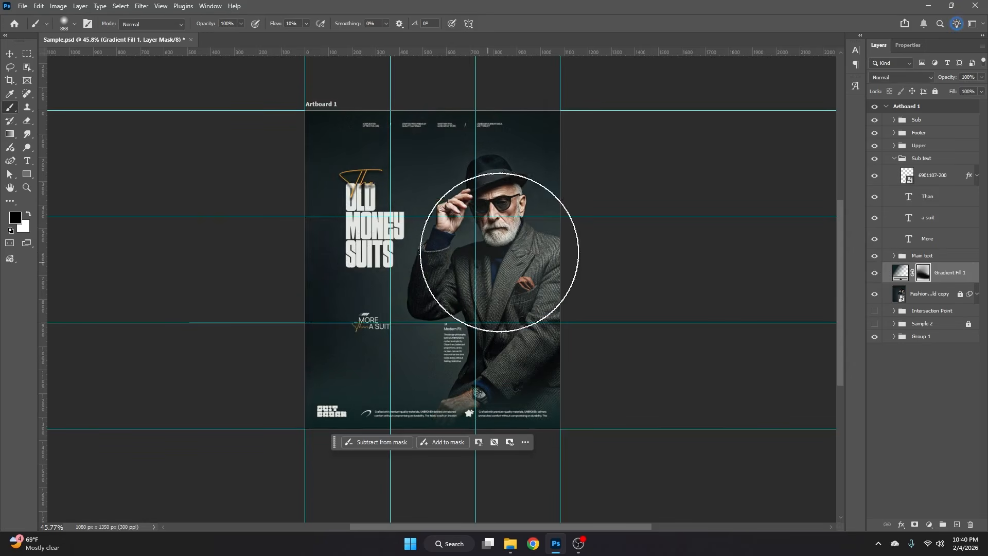
pyautogui.moveTo(519, 259); pyautogui.dragTo(500, 260)
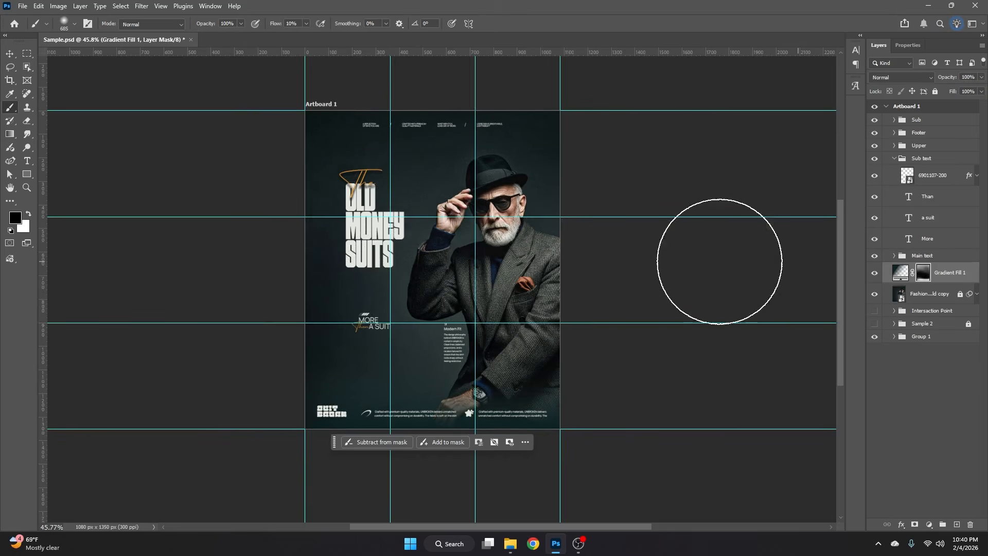
pyautogui.press('v')
pyautogui.click(642, 246)
# - Stamp all visible layers into a new merged layer above the Sub group and convert it to a smart object
pyautogui.scroll(3, 643, 246)
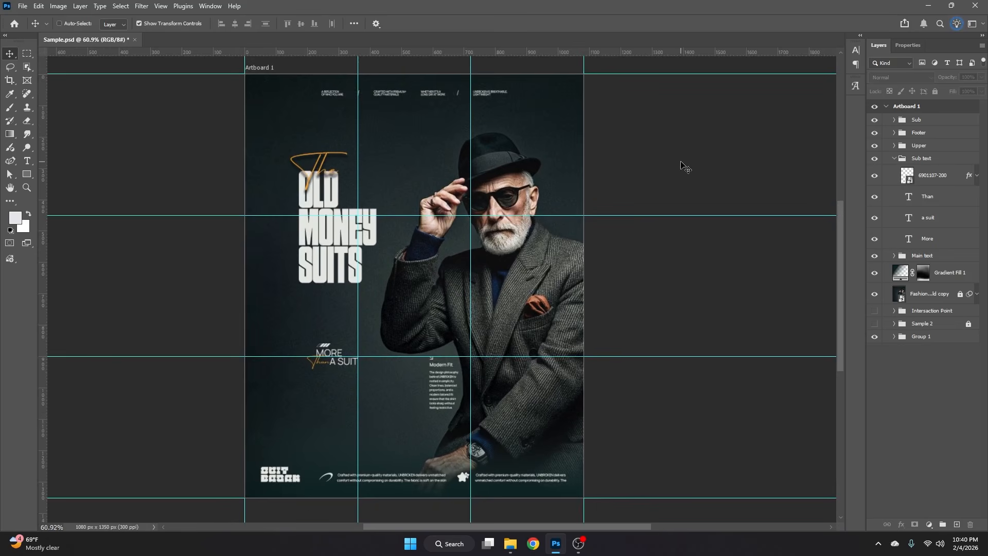
pyautogui.hotkey('ctrl', 'shift', 'alt', 'e')
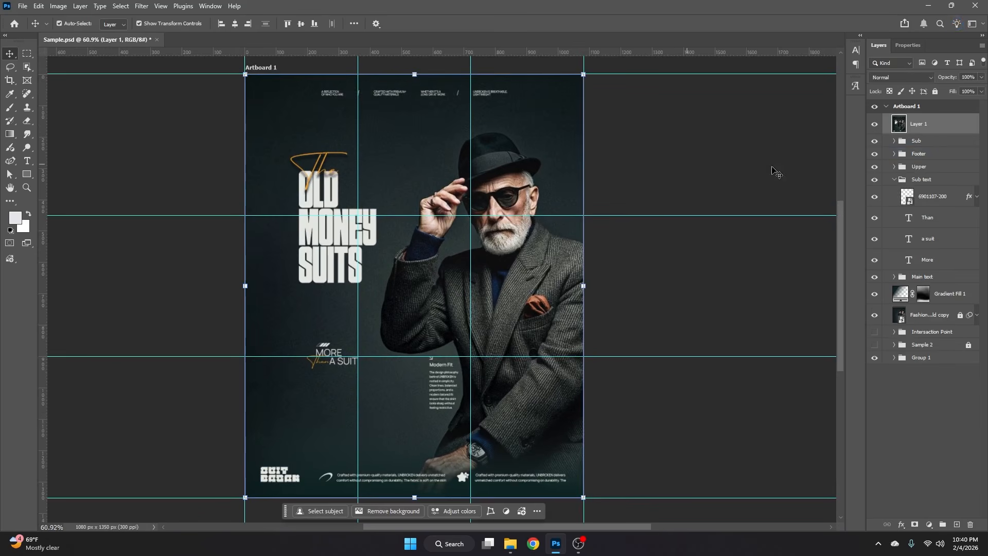
pyautogui.rightClick(939, 129)
pyautogui.click(911, 343)
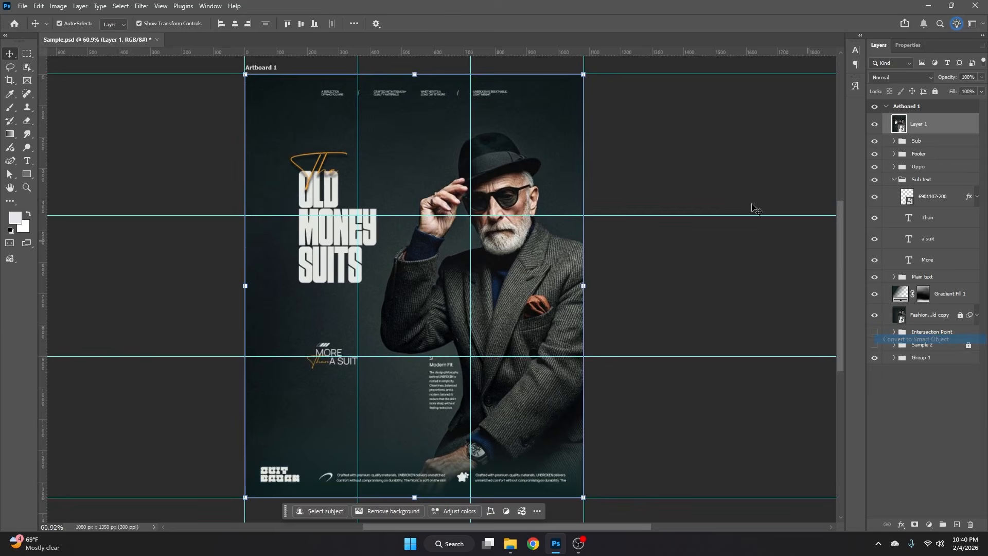
pyautogui.click(690, 252)
# - Hide the guides and start a Camera Raw filter on the merged Layer 1
pyautogui.hotkey('ctrl', ';')
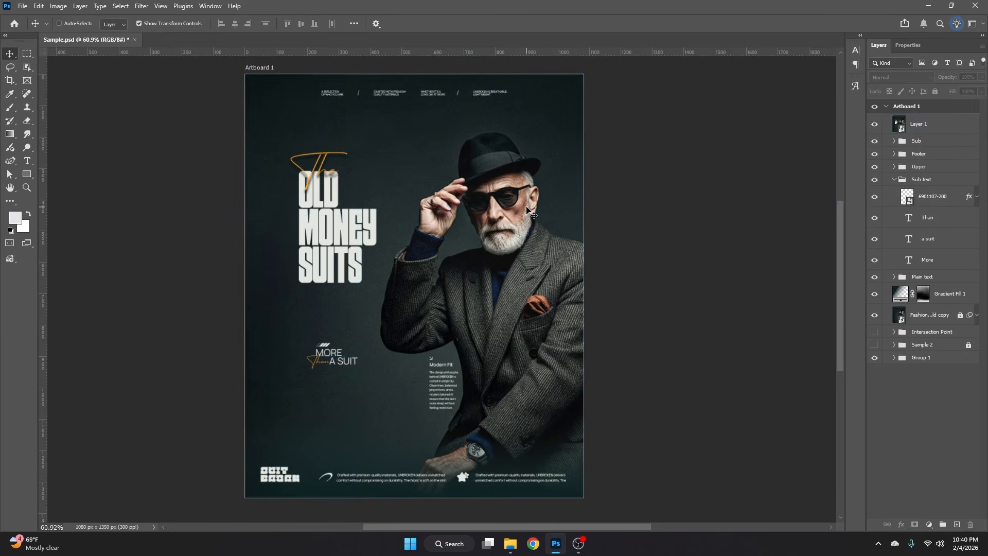
pyautogui.click(910, 124)
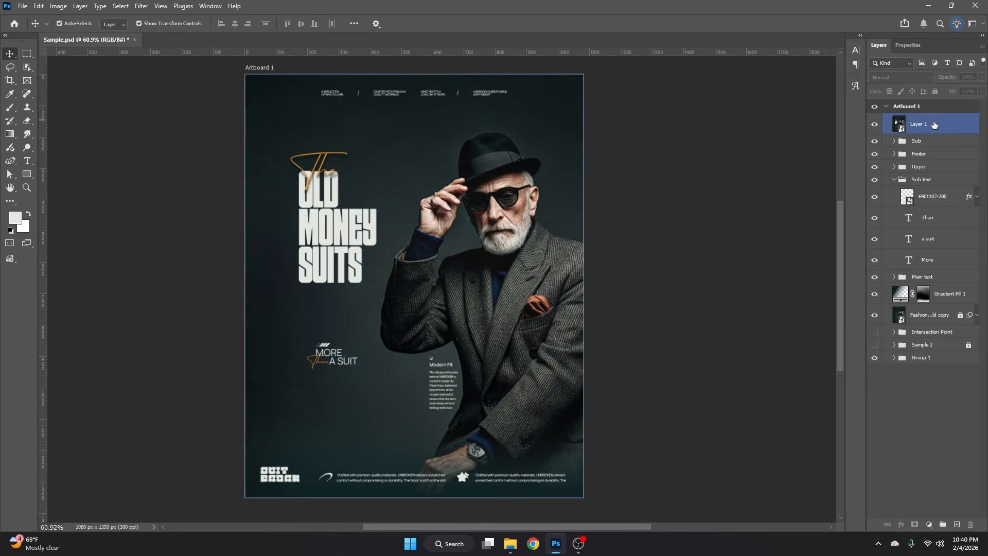
pyautogui.click(142, 5)
pyautogui.click(169, 84)
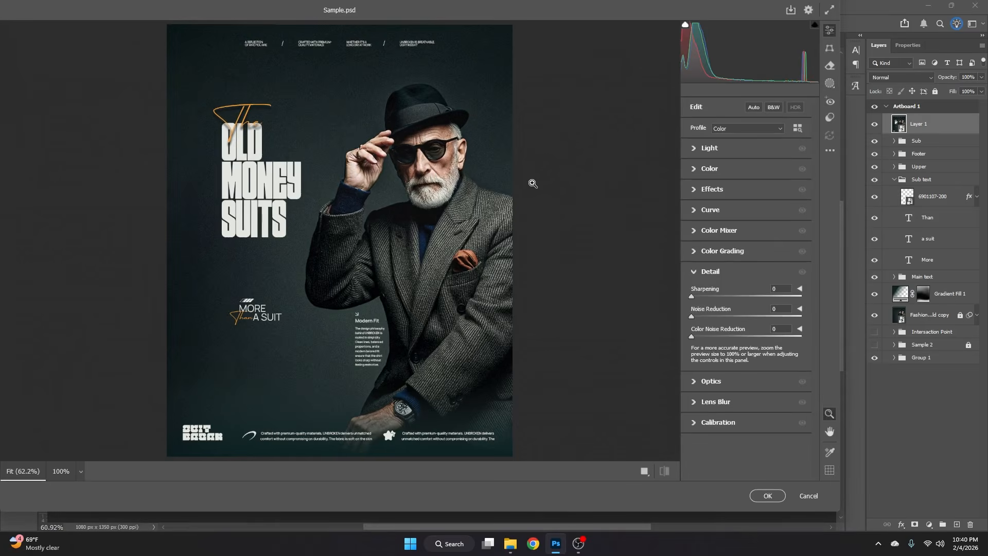
# - In the effects adjustments, set texture to +12, clarity to +21, dehaze to +5 and vignette to -12
pyautogui.click(694, 273)
pyautogui.click(710, 189)
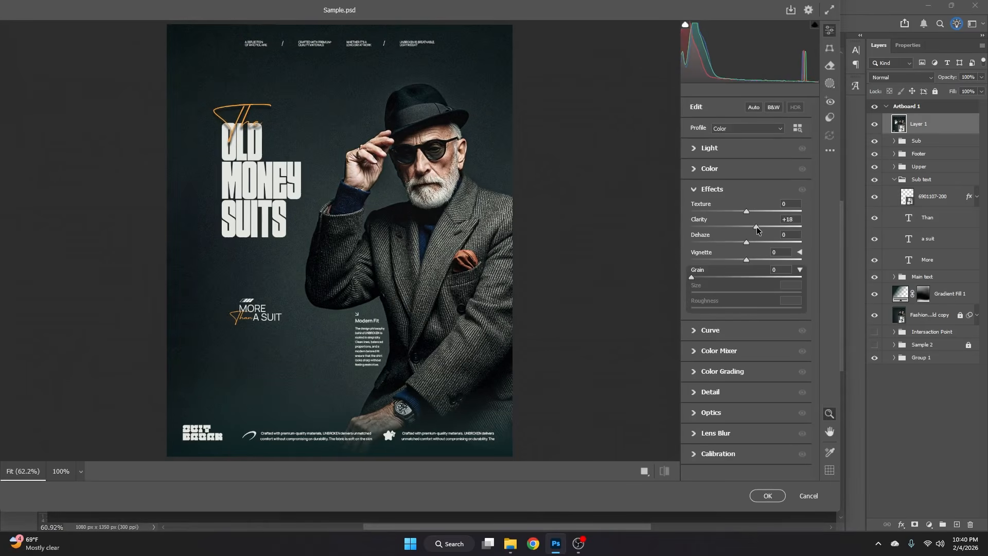
pyautogui.moveTo(755, 227); pyautogui.dragTo(750, 211)
pyautogui.click(747, 242)
pyautogui.moveTo(745, 246); pyautogui.dragTo(742, 259)
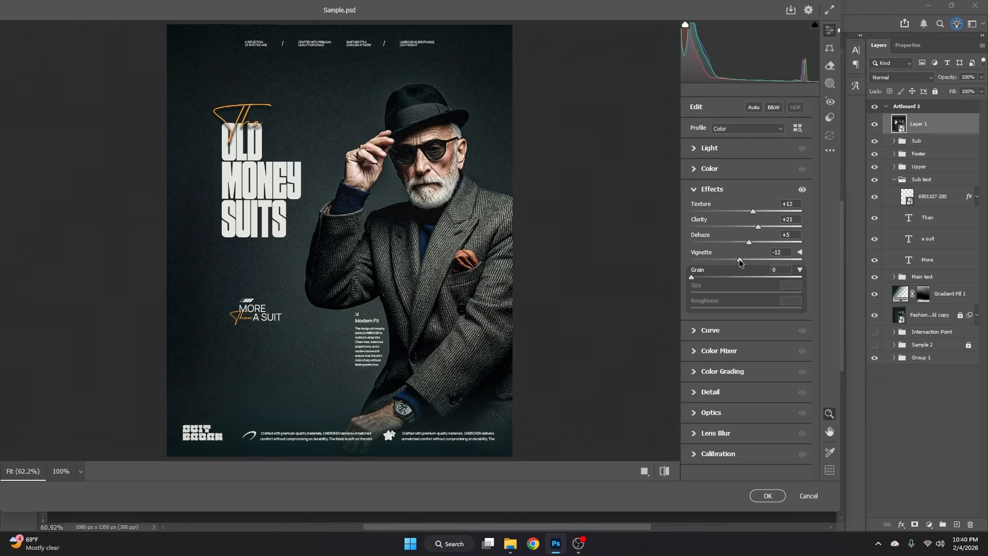
pyautogui.click(694, 191)
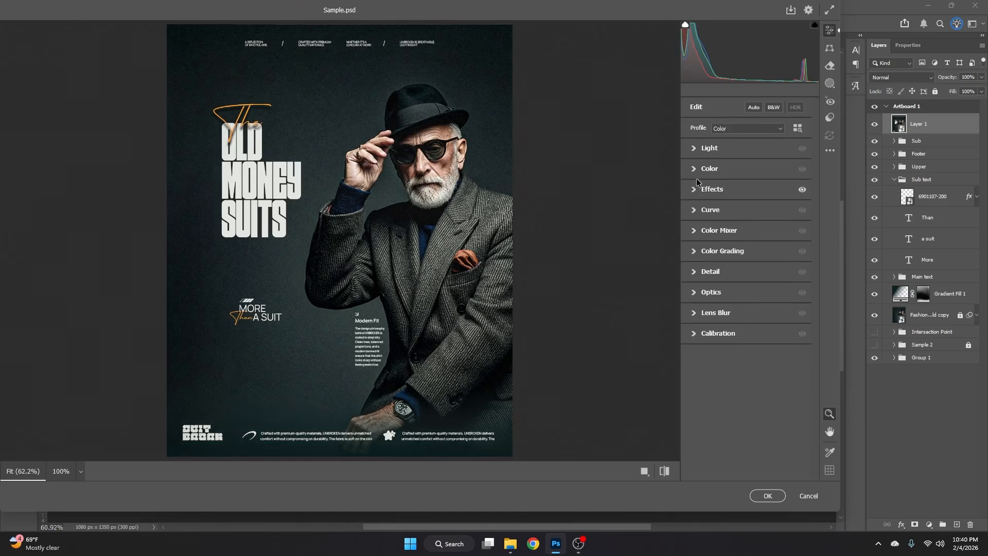
# - Set vibrance to +7, contrast to +7 and exposure to -0.05 for the poster
pyautogui.click(695, 171)
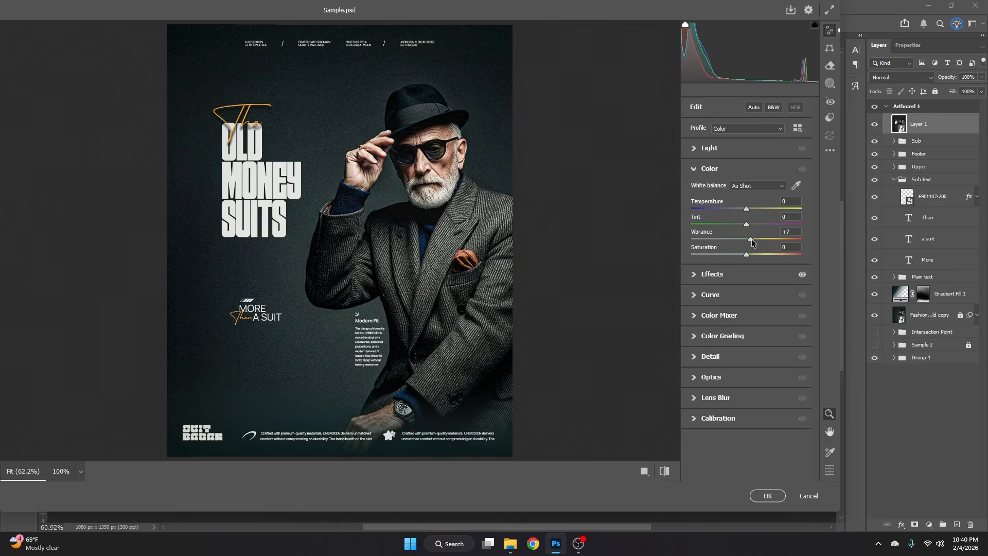
pyautogui.click(692, 170)
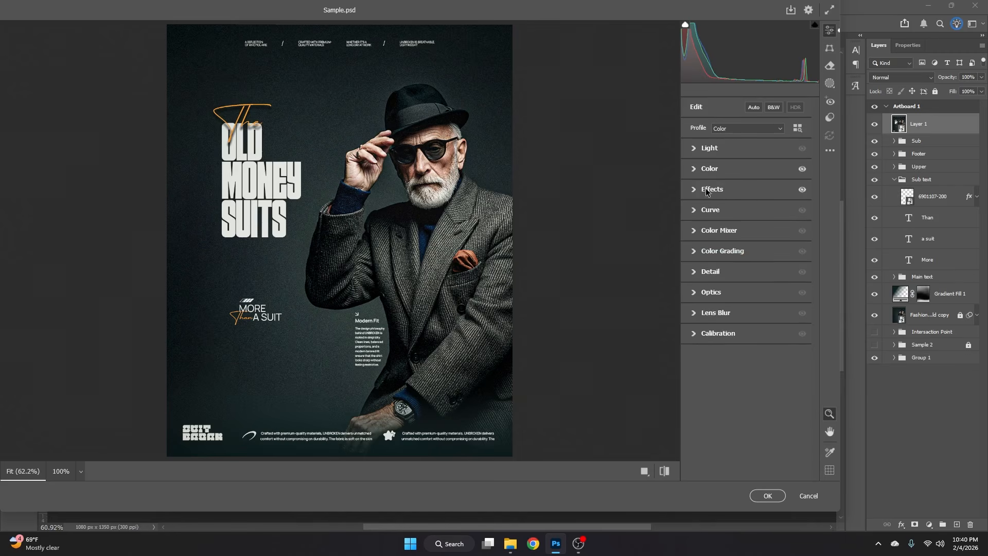
pyautogui.click(695, 150)
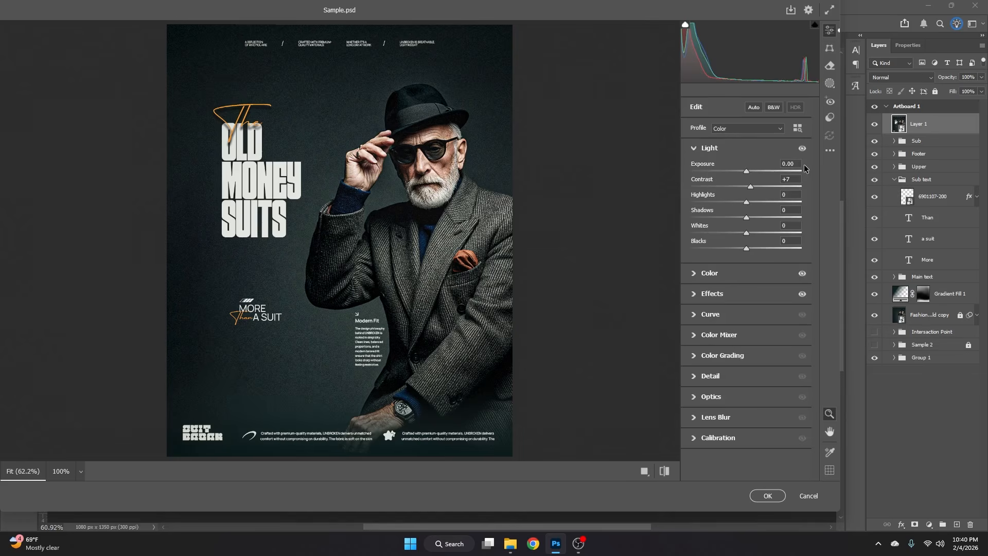
pyautogui.write('-0.05')
pyautogui.moveTo(746, 202); pyautogui.dragTo(745, 250)
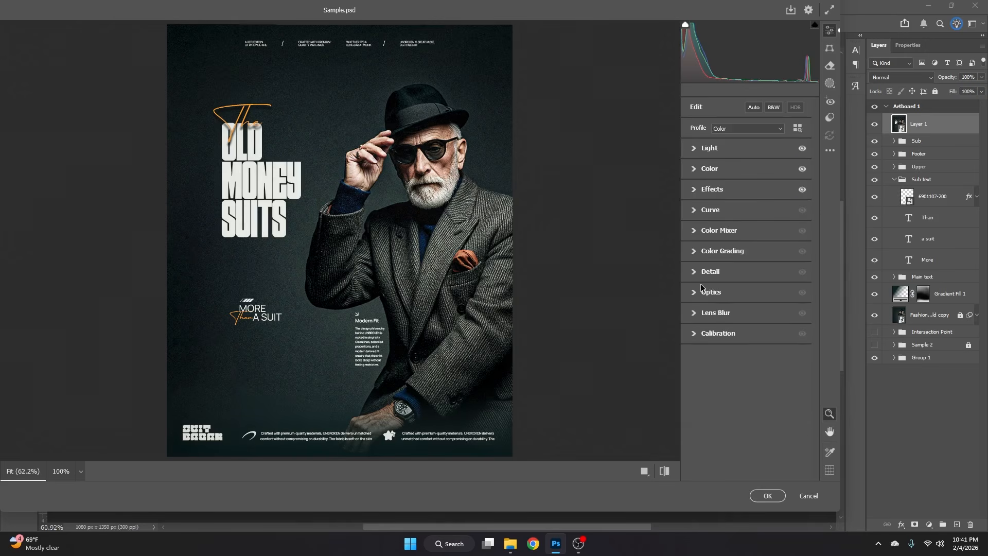
# - Set the poster's sharpening to 11 in the detail adjustments
pyautogui.click(698, 271)
pyautogui.moveTo(692, 296); pyautogui.dragTo(700, 296)
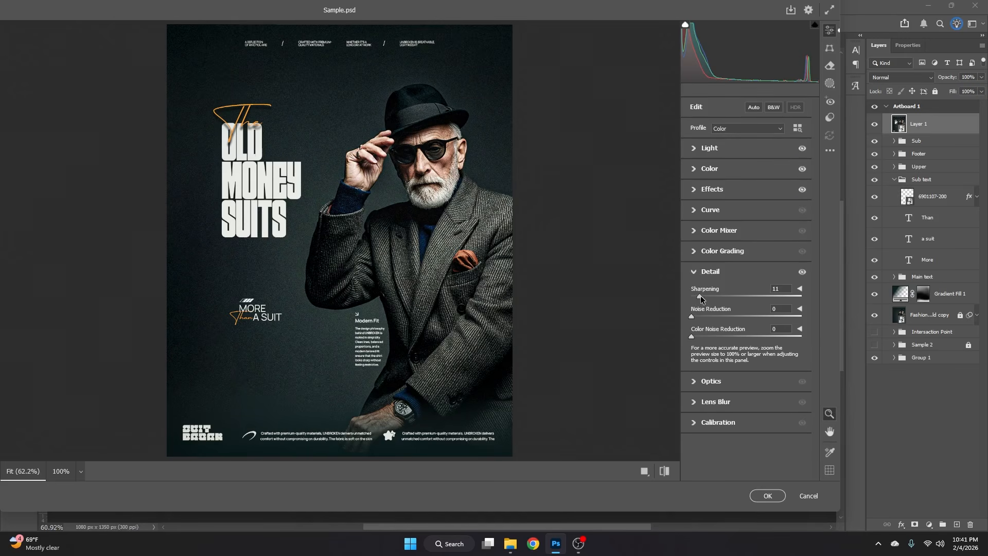
pyautogui.click(695, 272)
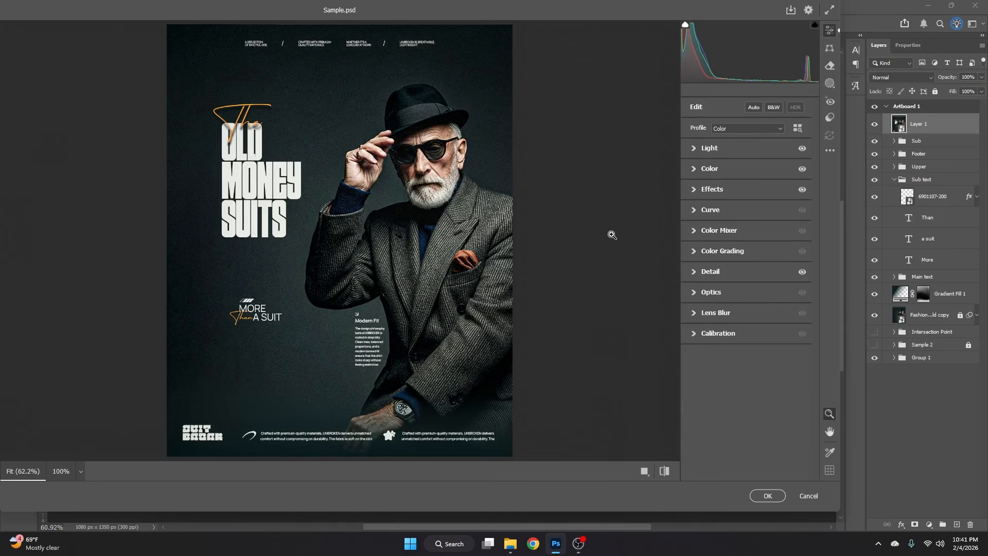
# - Browse the Artistic and Vintage color profiles, previewing their looks on the poster
pyautogui.click(798, 129)
pyautogui.click(687, 168)
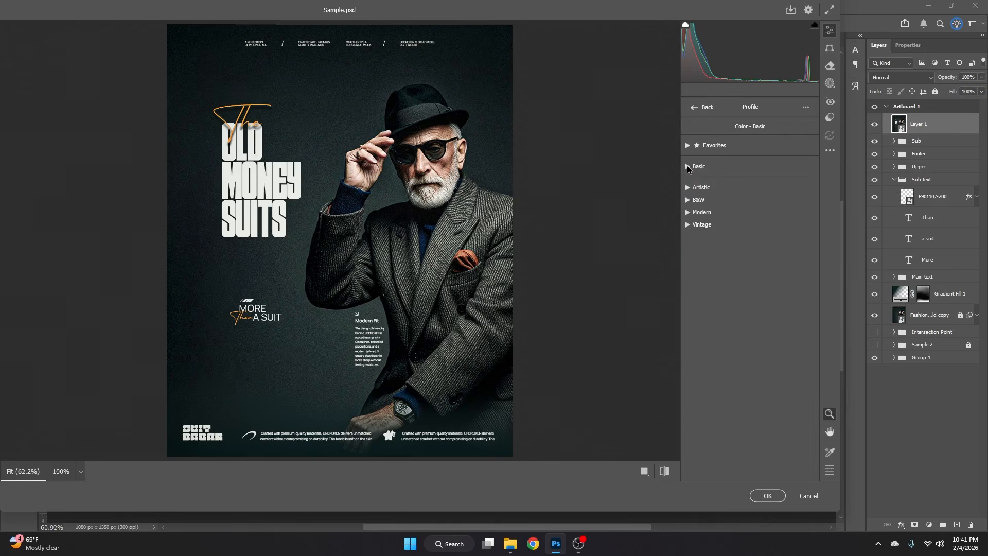
pyautogui.click(688, 190)
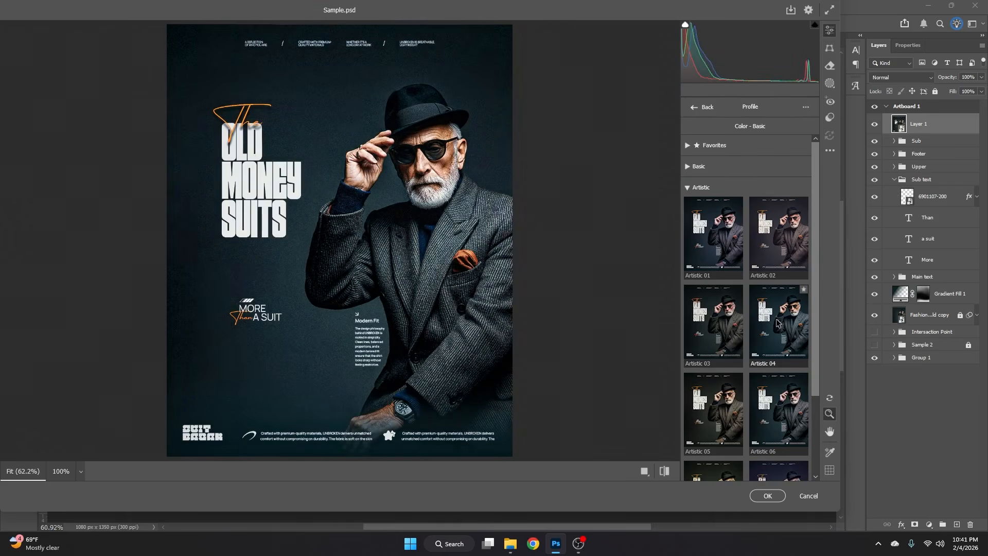
pyautogui.scroll(-2, 777, 323)
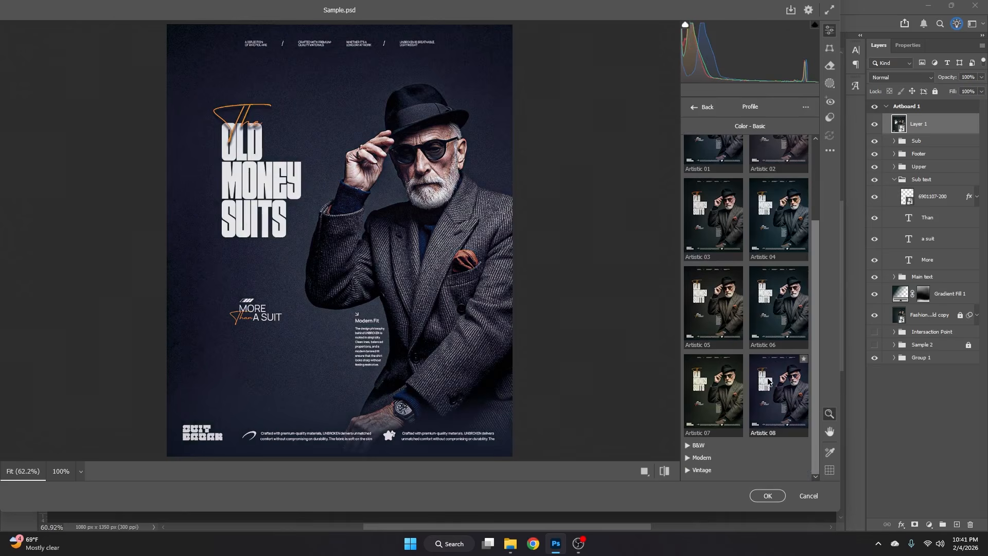
pyautogui.scroll(2, 751, 237)
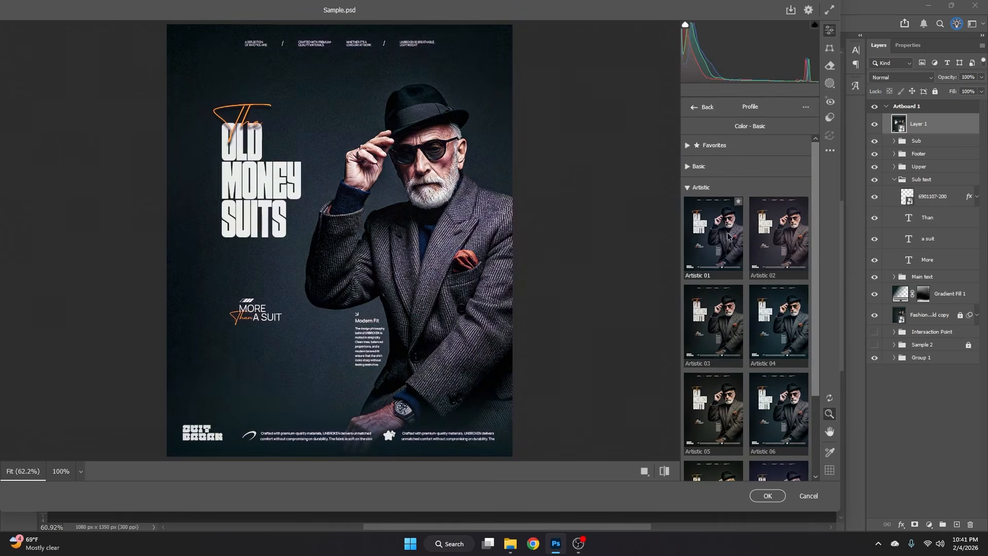
pyautogui.click(688, 188)
pyautogui.click(688, 225)
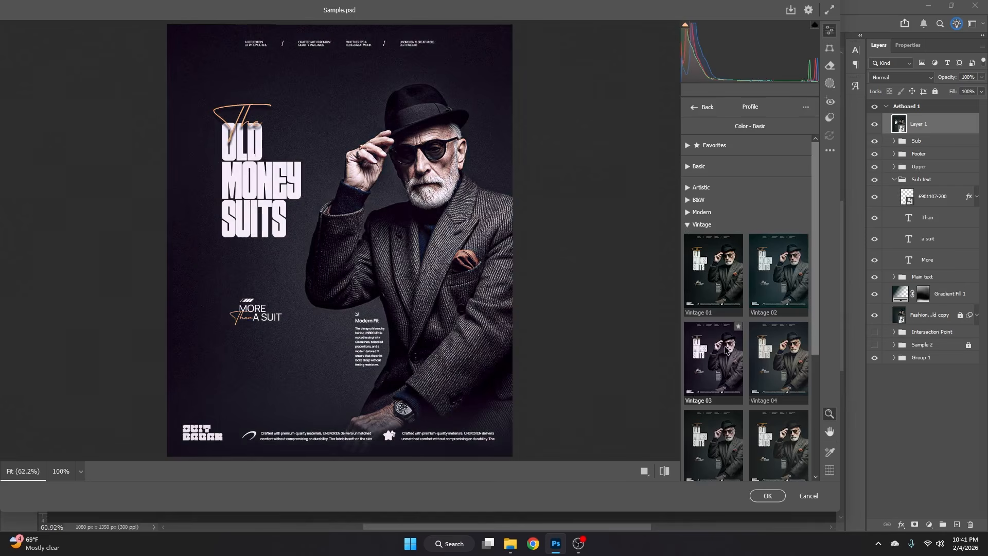
pyautogui.scroll(-4, 764, 273)
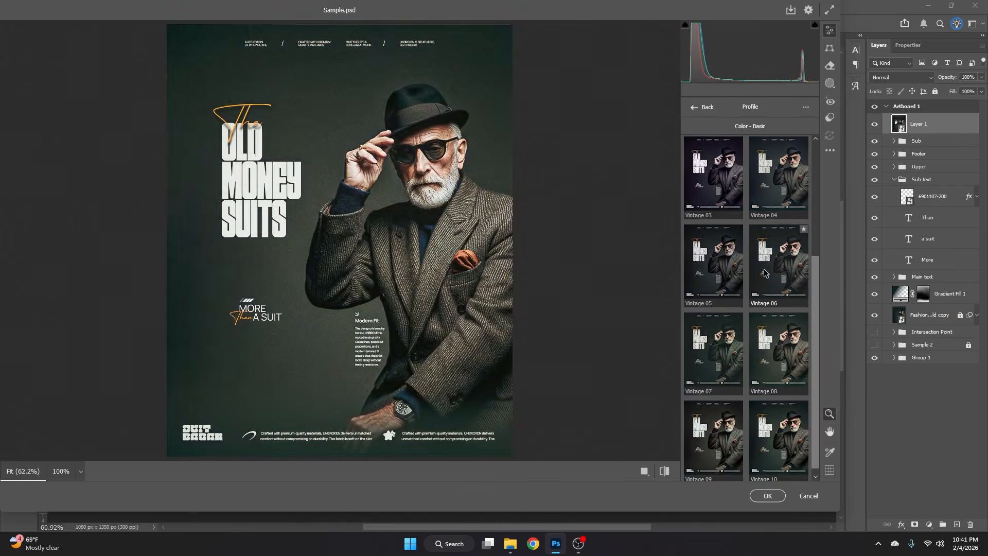
pyautogui.scroll(-1, 746, 309)
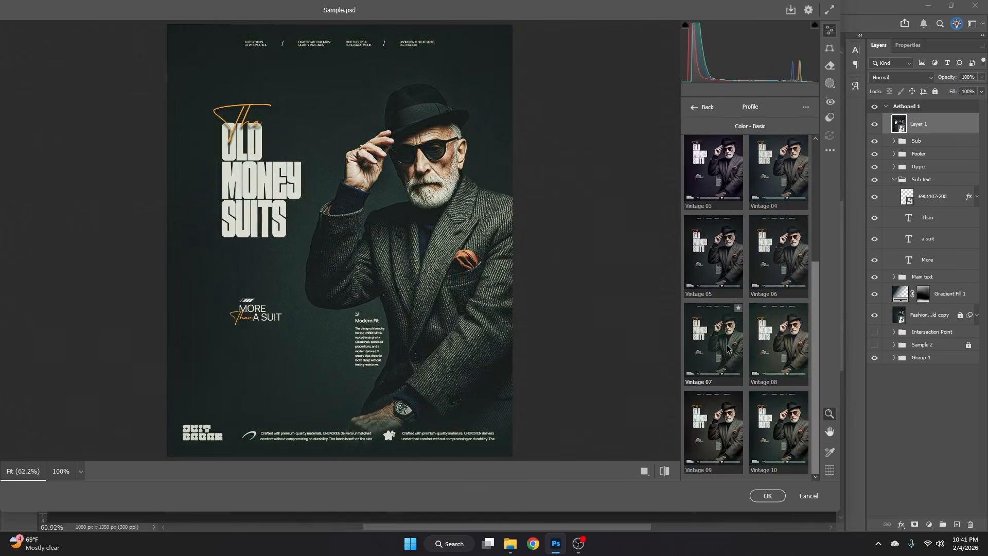
pyautogui.scroll(6, 726, 309)
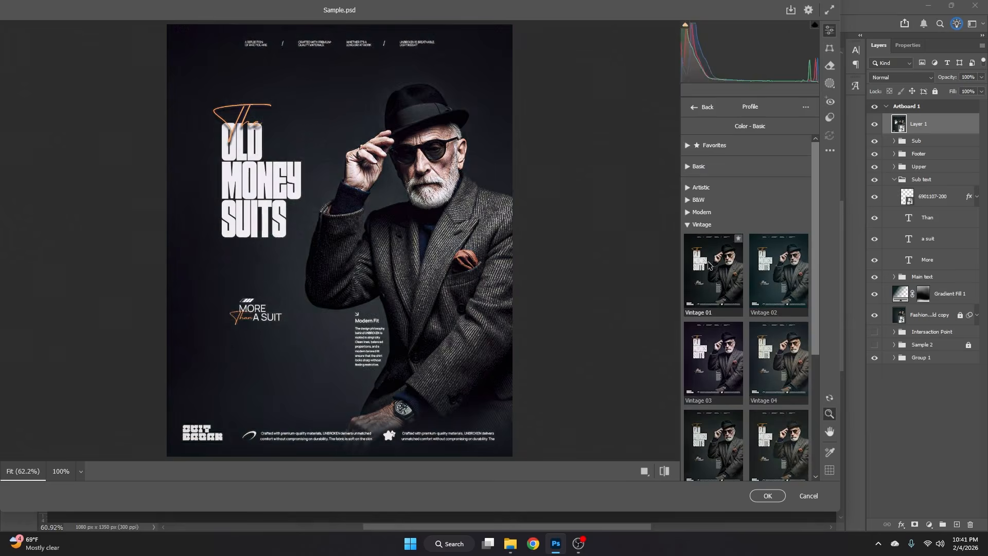
pyautogui.click(689, 225)
# - Choose the Artistic 03 profile for the poster and set its amount to 40
pyautogui.click(688, 187)
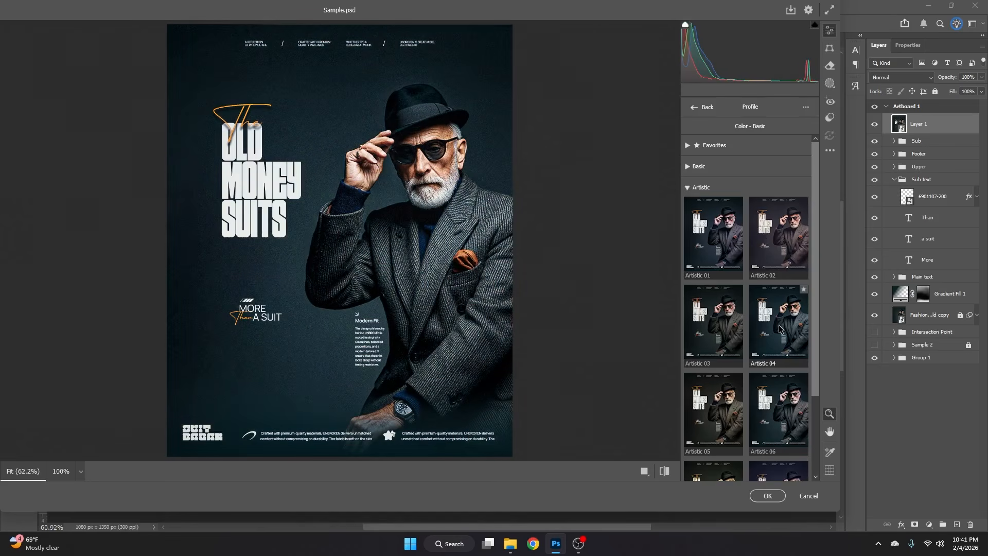
pyautogui.click(716, 324)
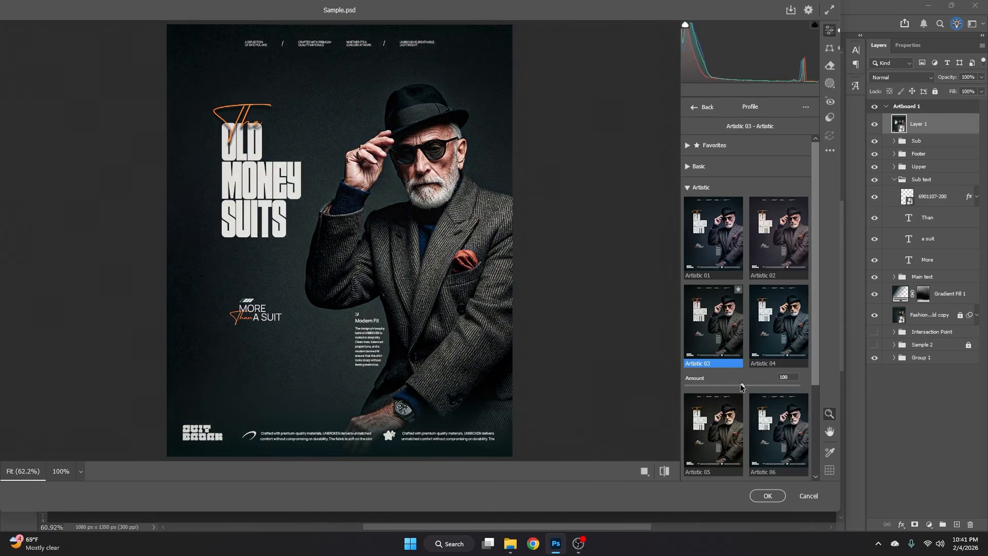
pyautogui.moveTo(743, 385); pyautogui.dragTo(729, 386)
pyautogui.moveTo(714, 385); pyautogui.dragTo(709, 386)
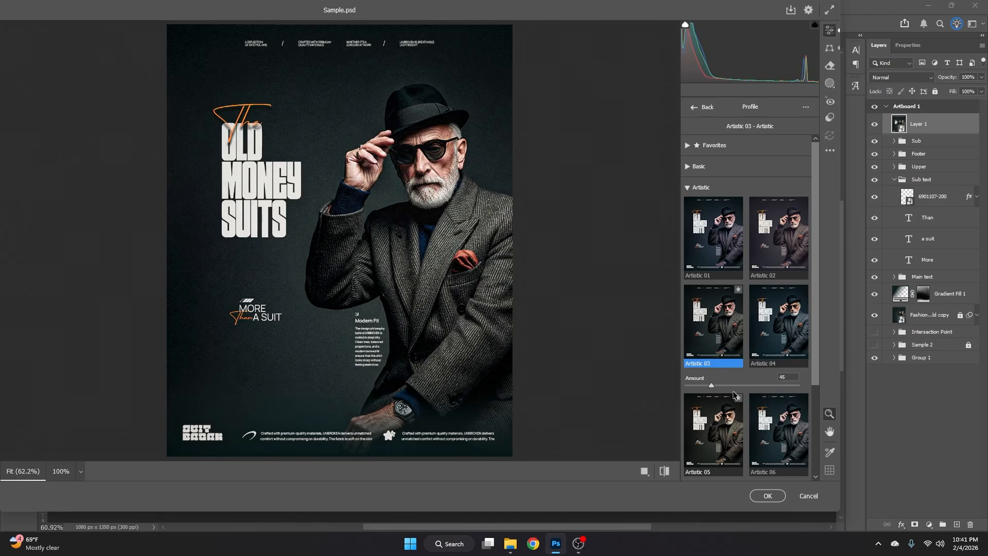
pyautogui.click(782, 379)
pyautogui.write('40')
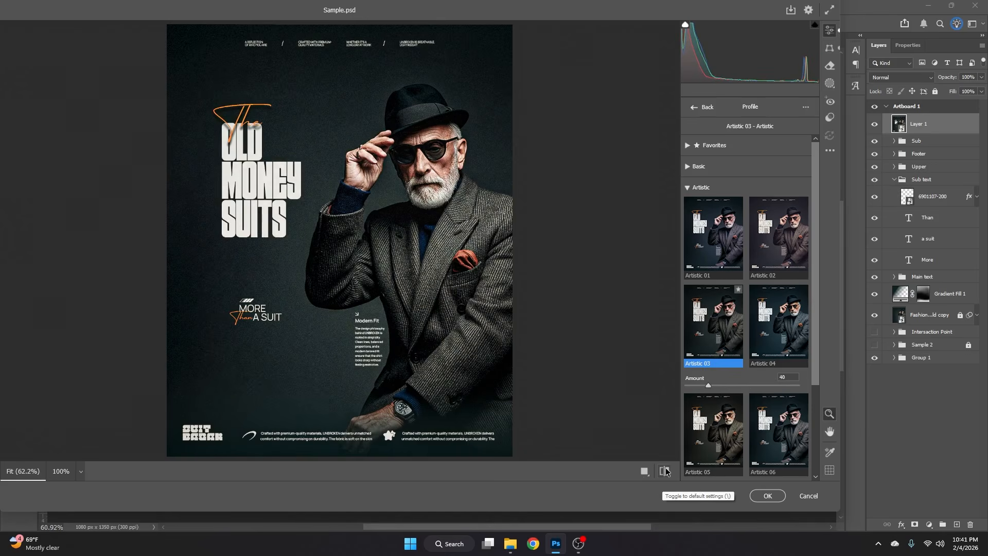
# - Compare the poster with its default settings, return to the edit settings and apply the Camera Raw filter
pyautogui.click(665, 471)
pyautogui.click(664, 471)
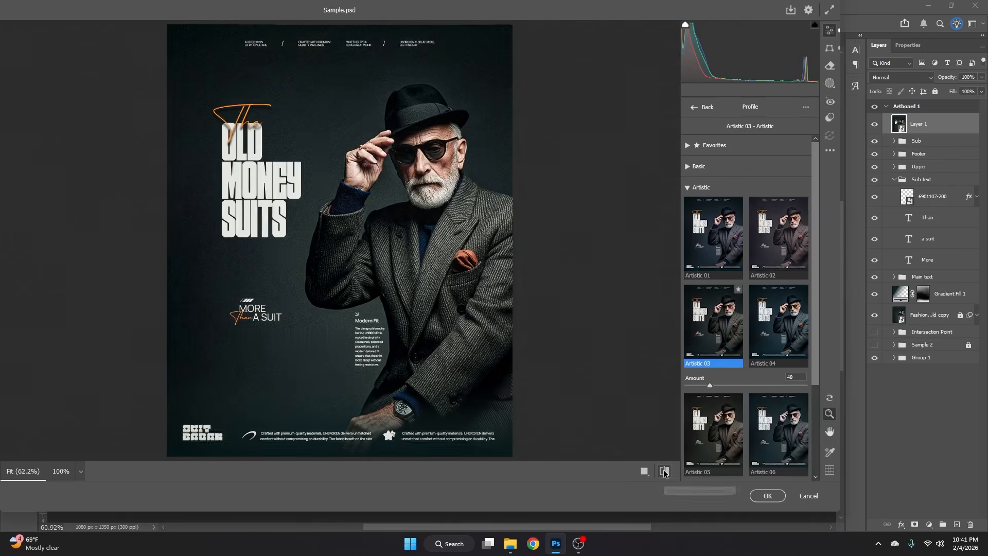
pyautogui.doubleClick(725, 318)
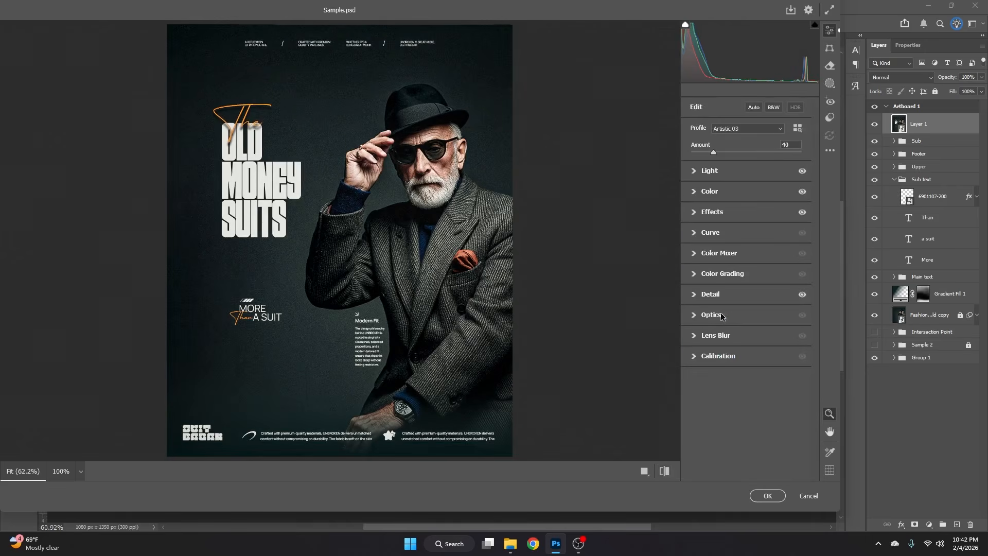
pyautogui.click(764, 495)
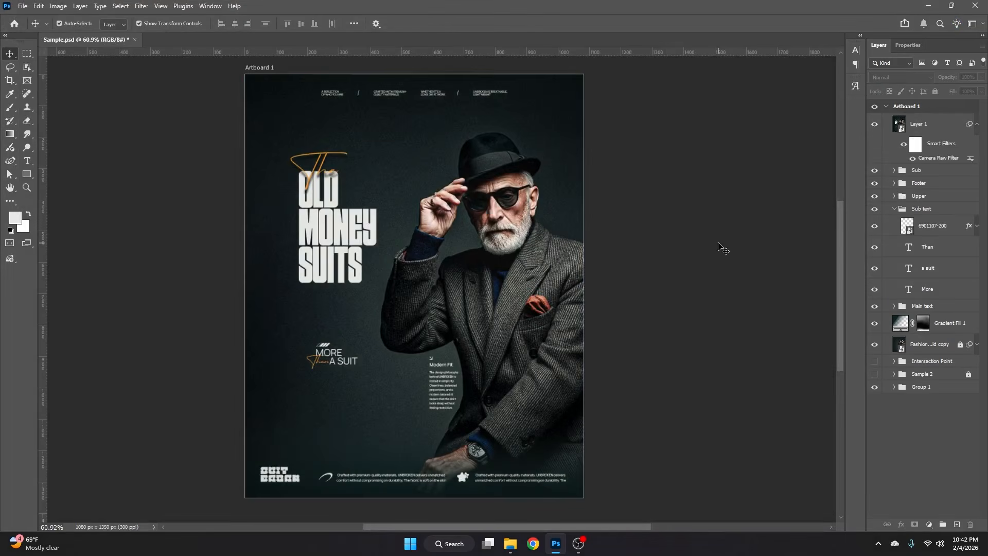
# - Show the guides again and collapse the Sub text group and Layer 1's smart filter list
pyautogui.hotkey('ctrl', ';')
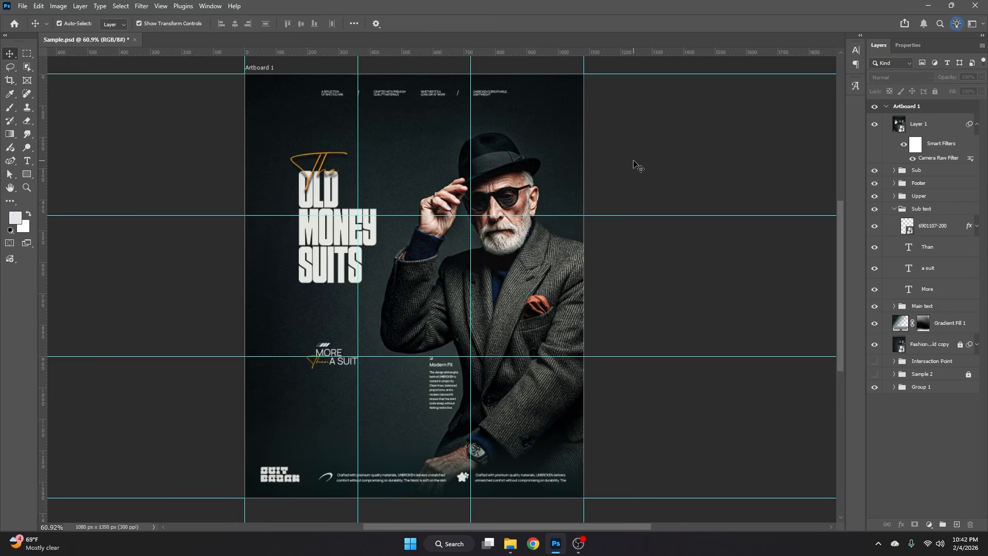
pyautogui.click(895, 208)
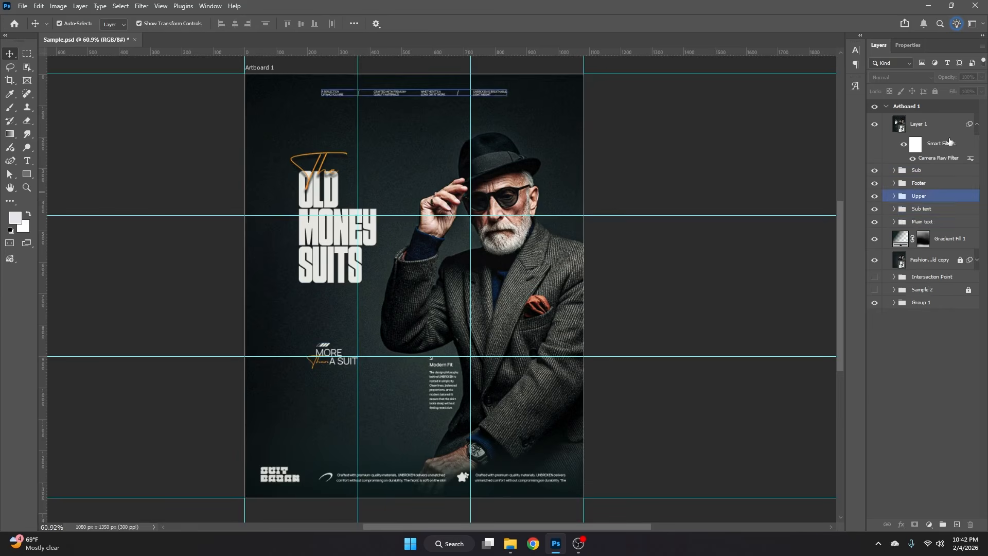
pyautogui.click(926, 123)
pyautogui.click(976, 123)
# - Hide the merged Layer 1 and save the document
pyautogui.click(875, 124)
pyautogui.click(879, 155)
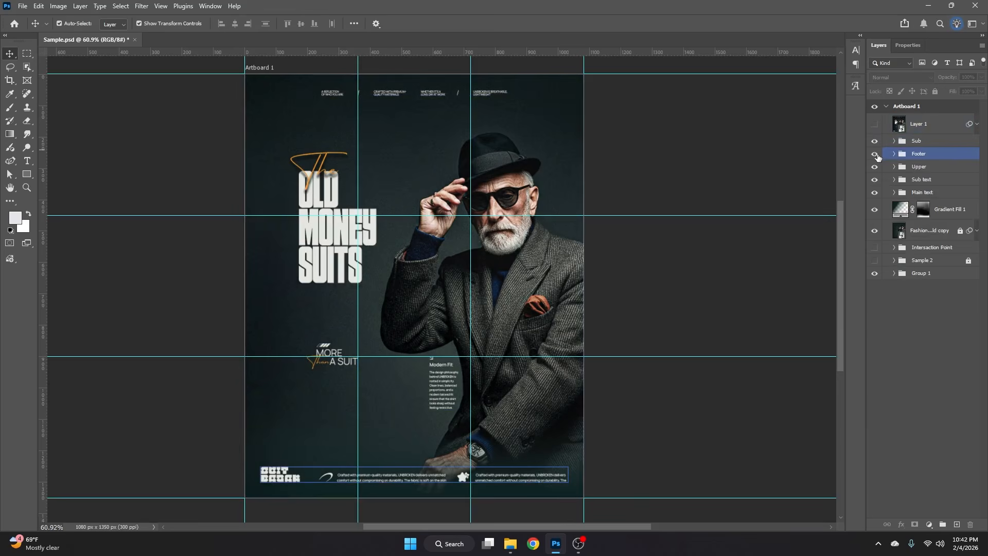
pyautogui.hotkey('ctrl', 's')
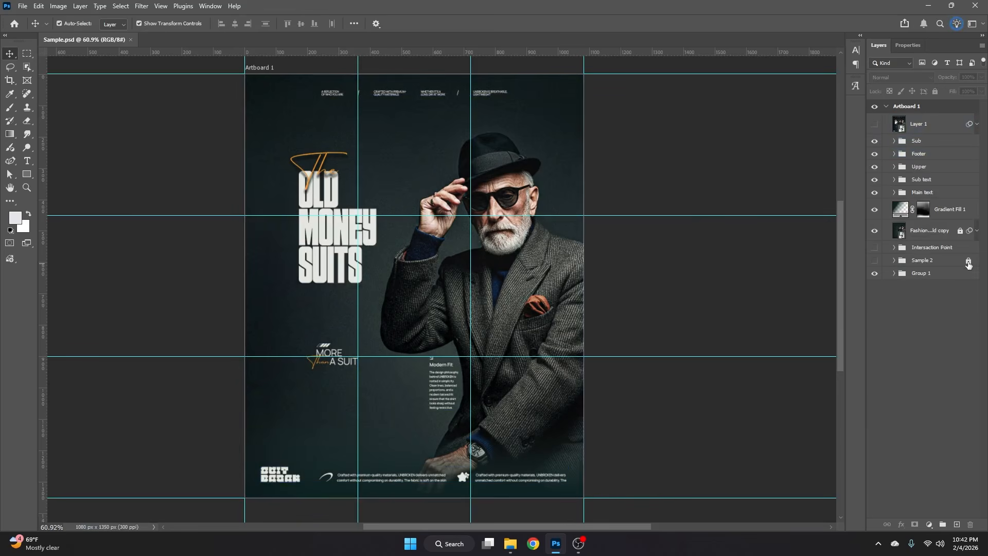
# - Unlock the Sample 2 group, move it to the top of Artboard 1, and show it with the first poster's layers hidden
pyautogui.click(969, 262)
pyautogui.moveTo(951, 263); pyautogui.dragTo(916, 117)
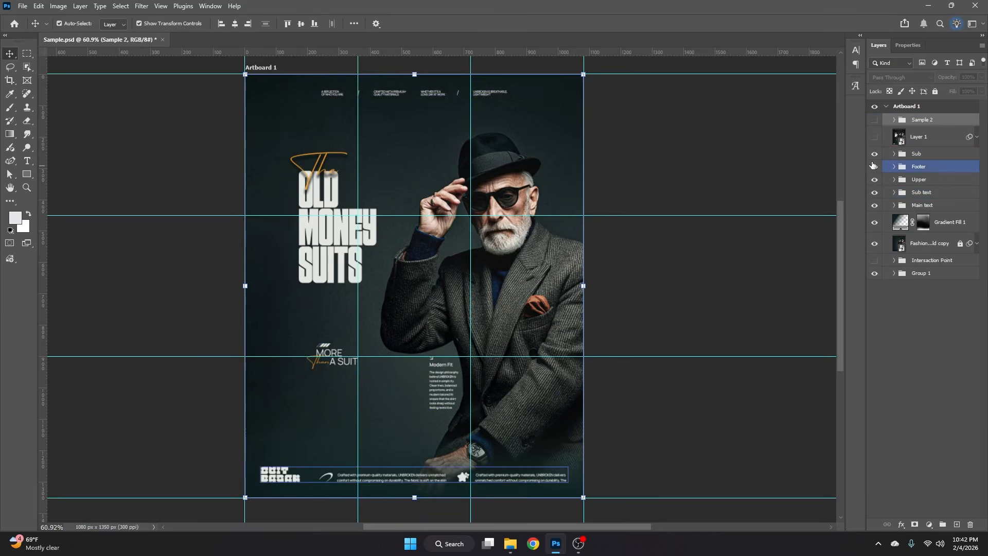
pyautogui.moveTo(875, 154); pyautogui.dragTo(877, 224)
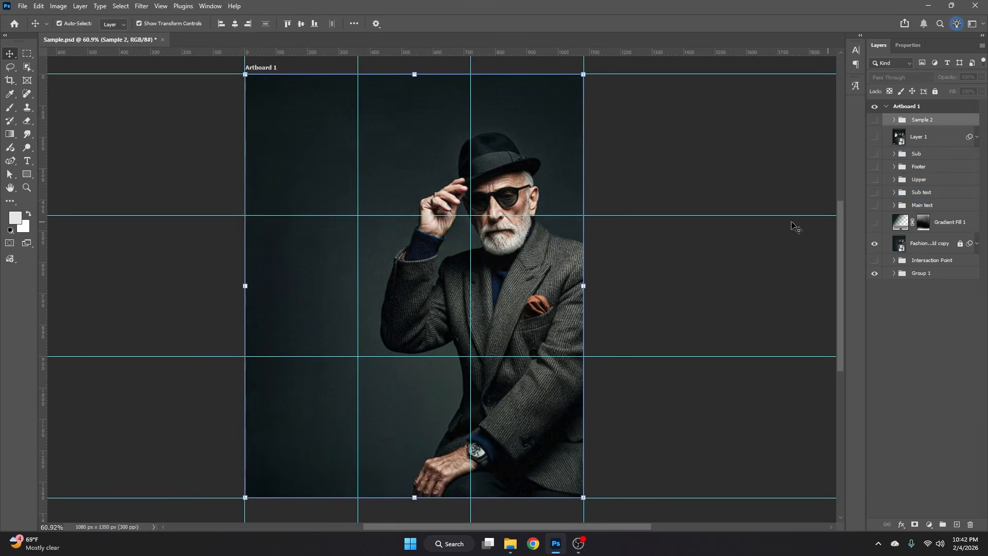
pyautogui.click(874, 244)
pyautogui.click(875, 119)
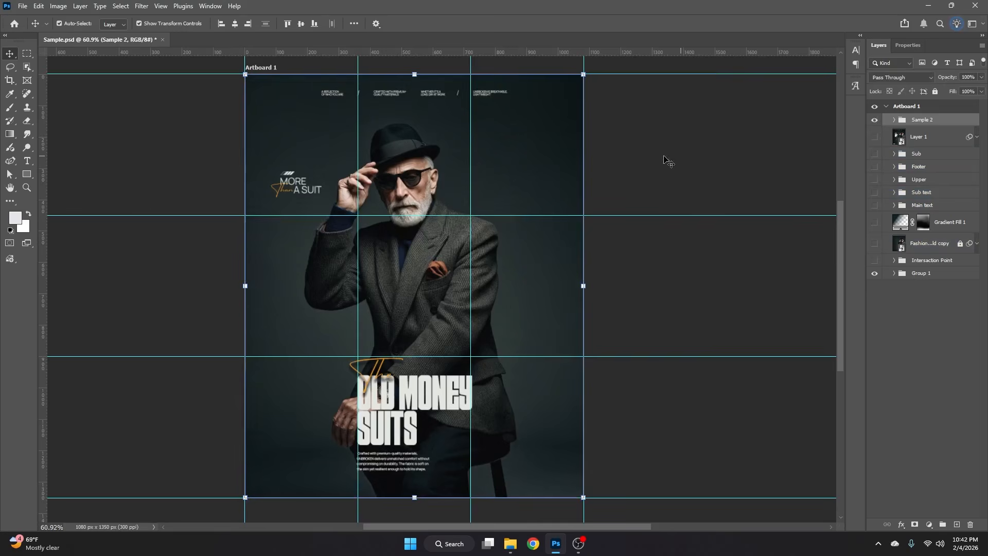
pyautogui.click(664, 159)
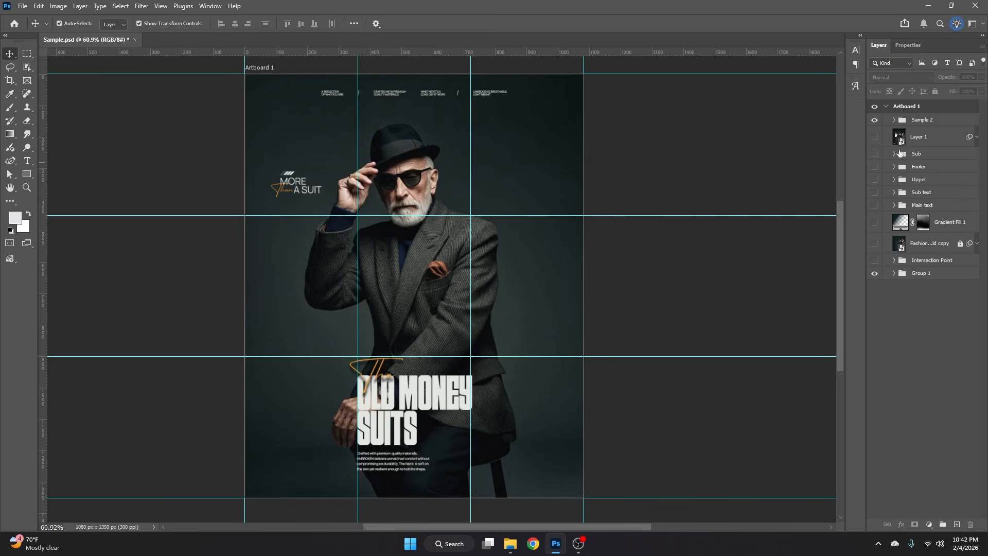
# - Hide the Sample 2 group and show the graded Layer 1 poster instead
pyautogui.click(875, 120)
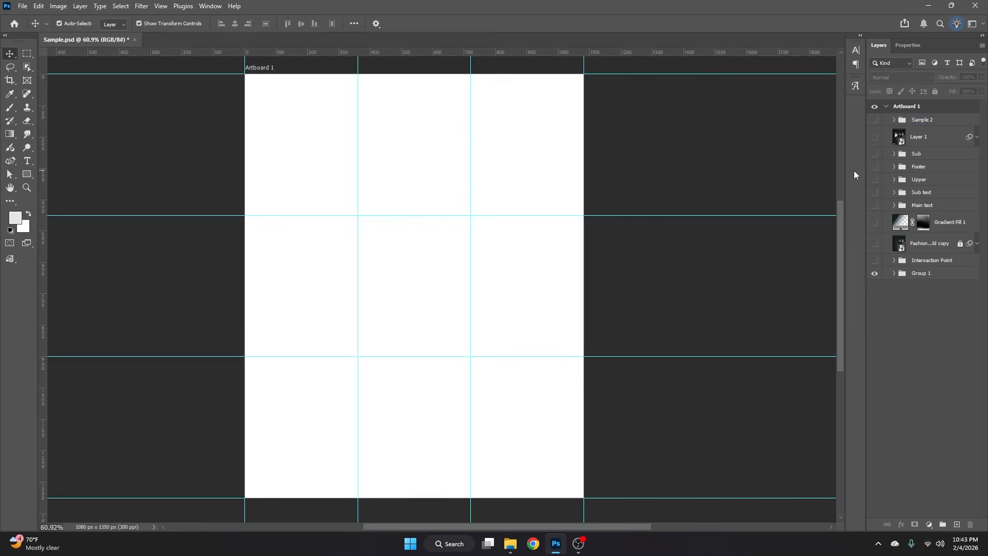
pyautogui.click(875, 137)
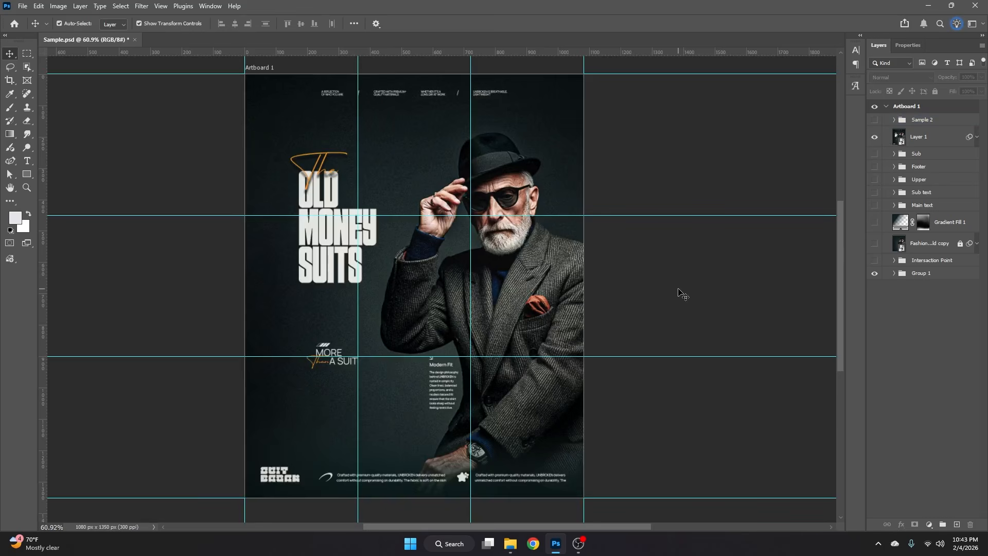